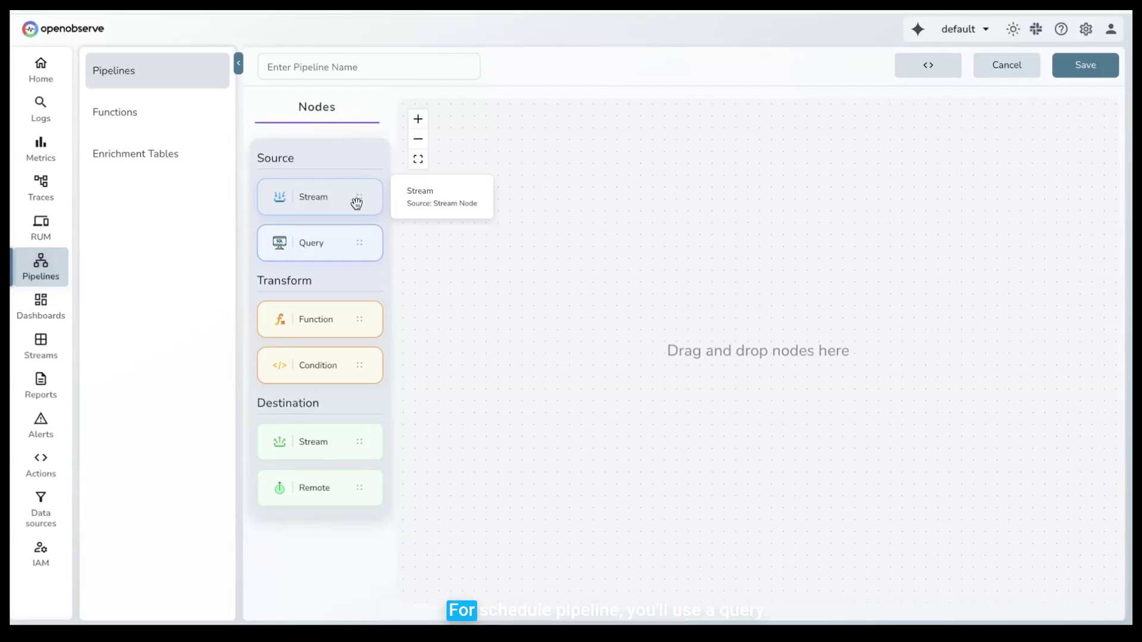
Step: Place a Query source node to examine its check frequency, look back window and delay settings, and cancel it
{"action": "left_click", "coordinate": [349, 241]}
{"action": "left_click", "coordinate": [349, 242]}
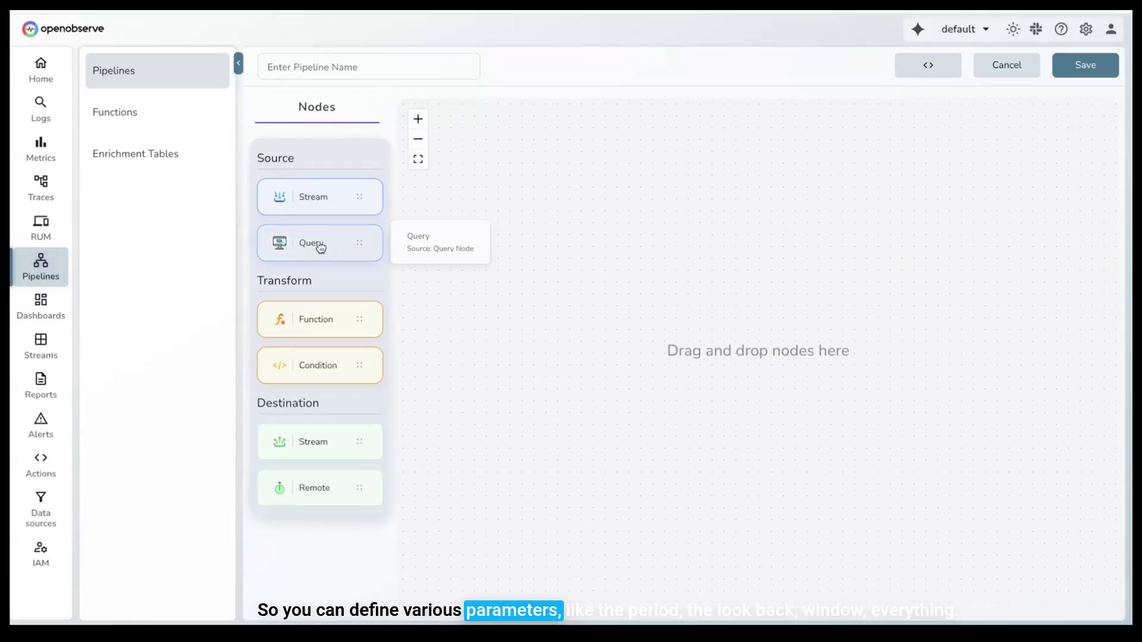
{"action": "left_click_drag", "start_coordinate": [318, 247], "coordinate": [619, 212]}
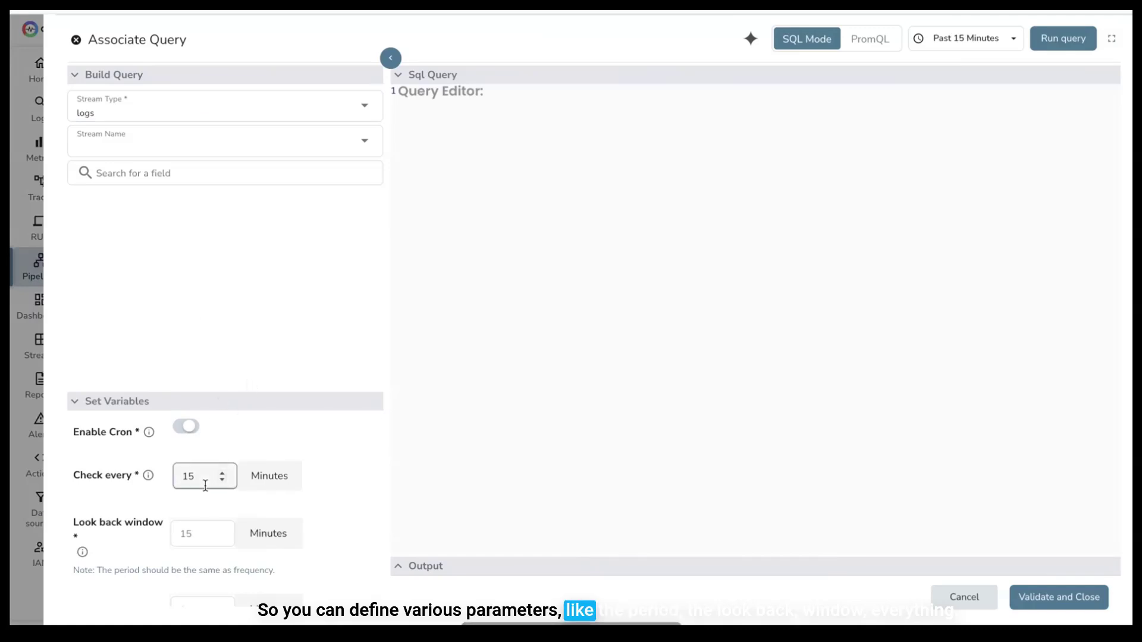
{"action": "scroll", "coordinate": [204, 484], "scroll_direction": "down", "scroll_amount": 1}
{"action": "scroll", "coordinate": [203, 484], "scroll_direction": "up", "scroll_amount": 1}
{"action": "mouse_move", "coordinate": [149, 483]}
{"action": "scroll", "coordinate": [149, 483], "scroll_direction": "down", "scroll_amount": 1}
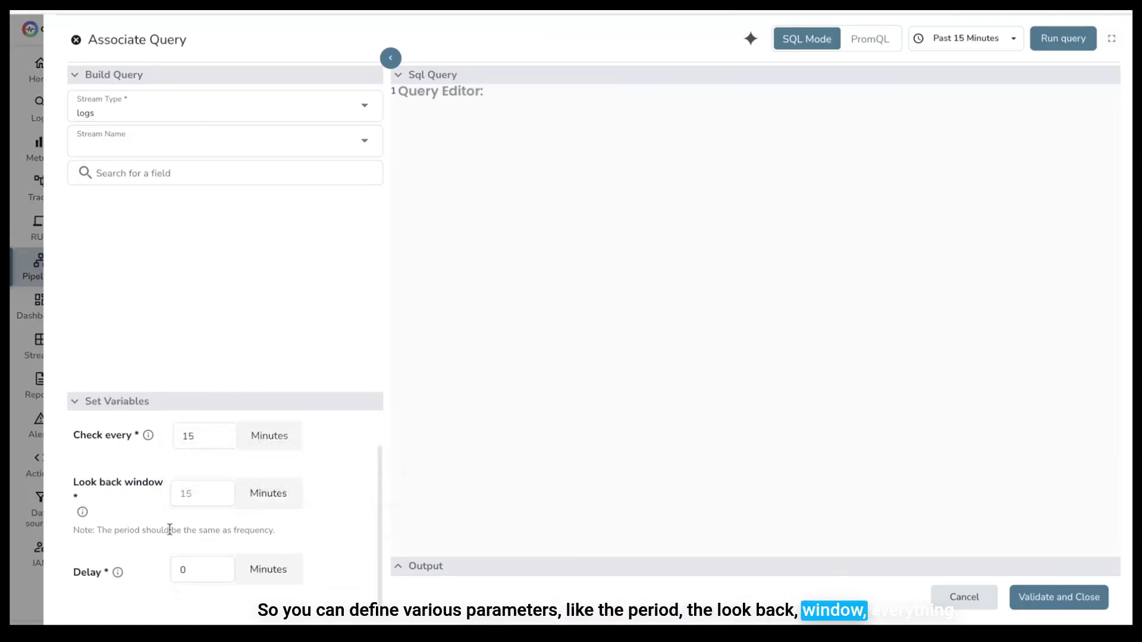
{"action": "left_click", "coordinate": [962, 598]}
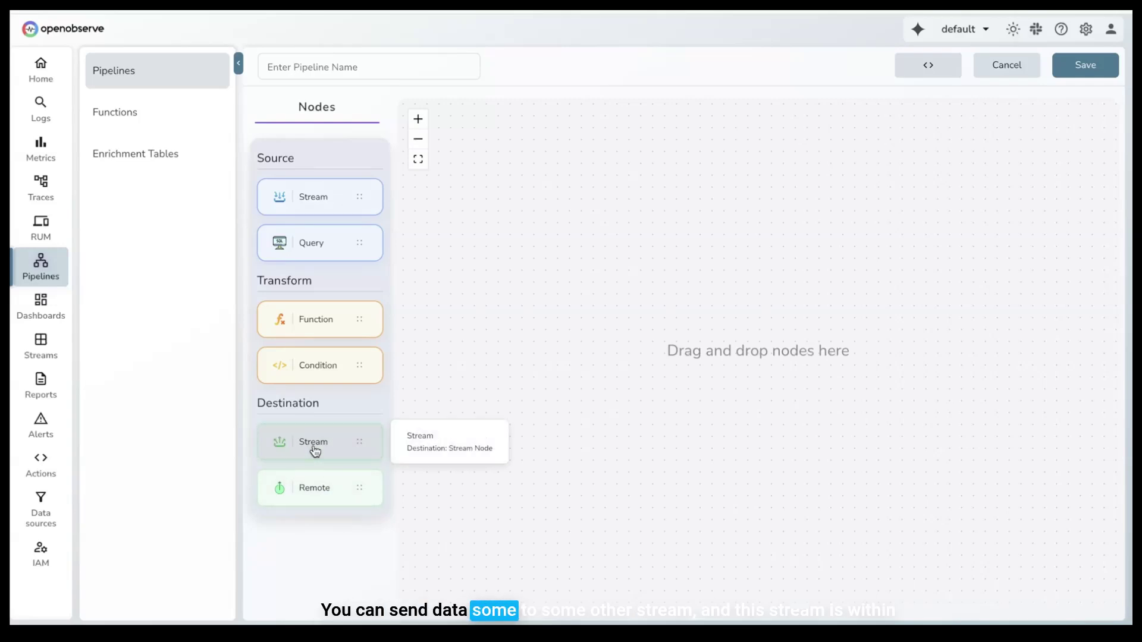
Step: Place a Stream destination node to view its stream type and name options, and close it without saving
{"action": "left_click_drag", "start_coordinate": [314, 452], "coordinate": [679, 358]}
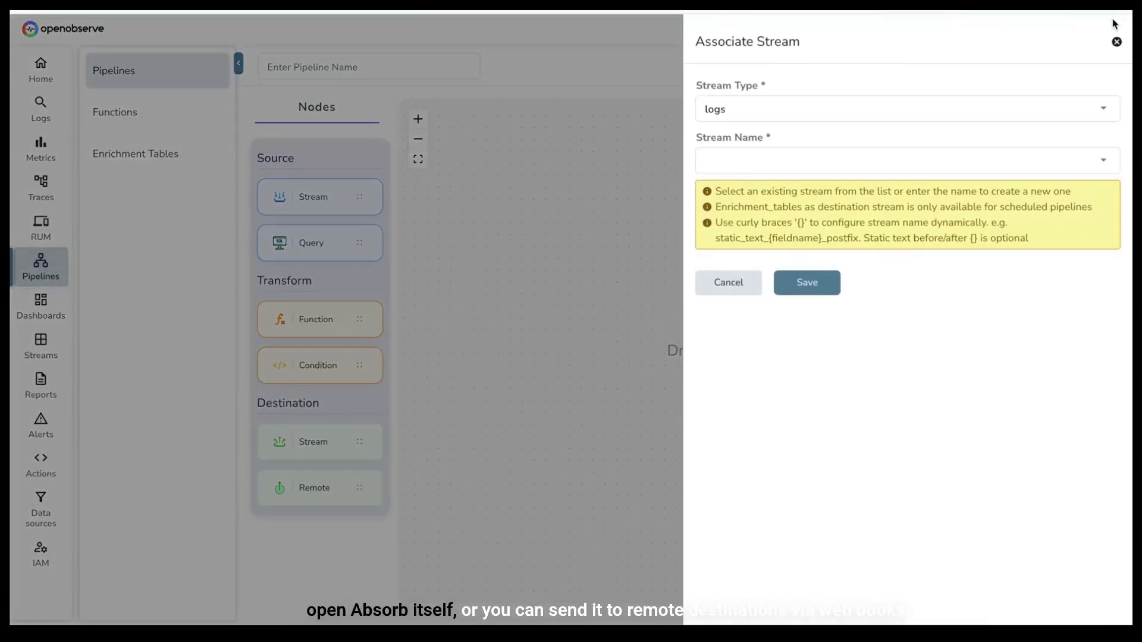
{"action": "left_click", "coordinate": [1117, 42]}
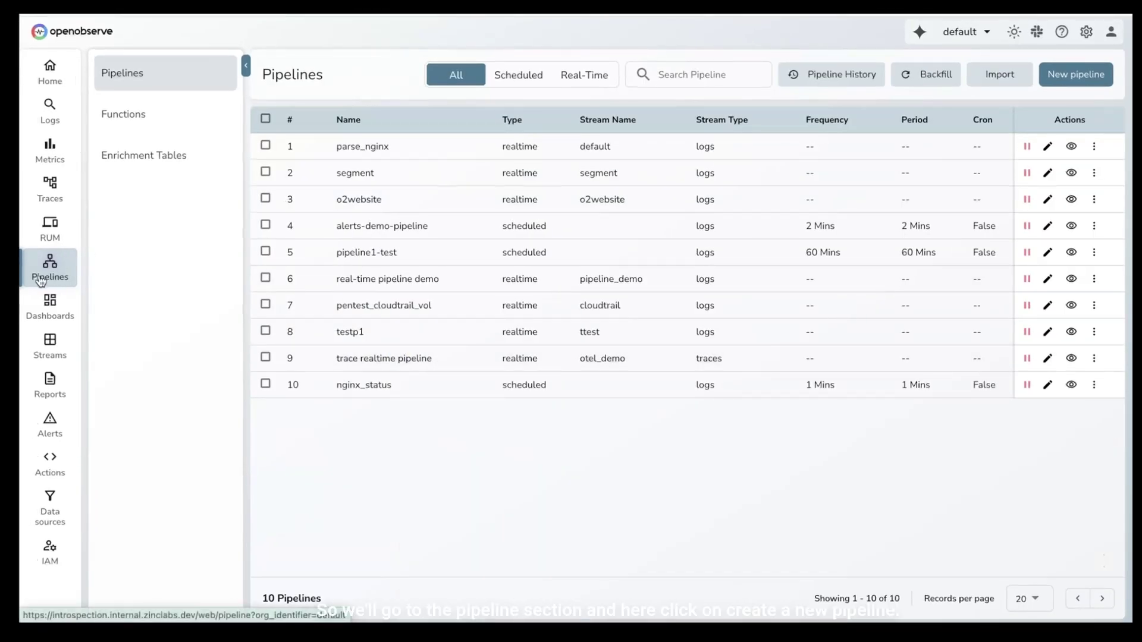
Step: Return to the pipeline list and filter it by scheduled and by real-time pipelines
{"action": "left_click", "coordinate": [46, 282]}
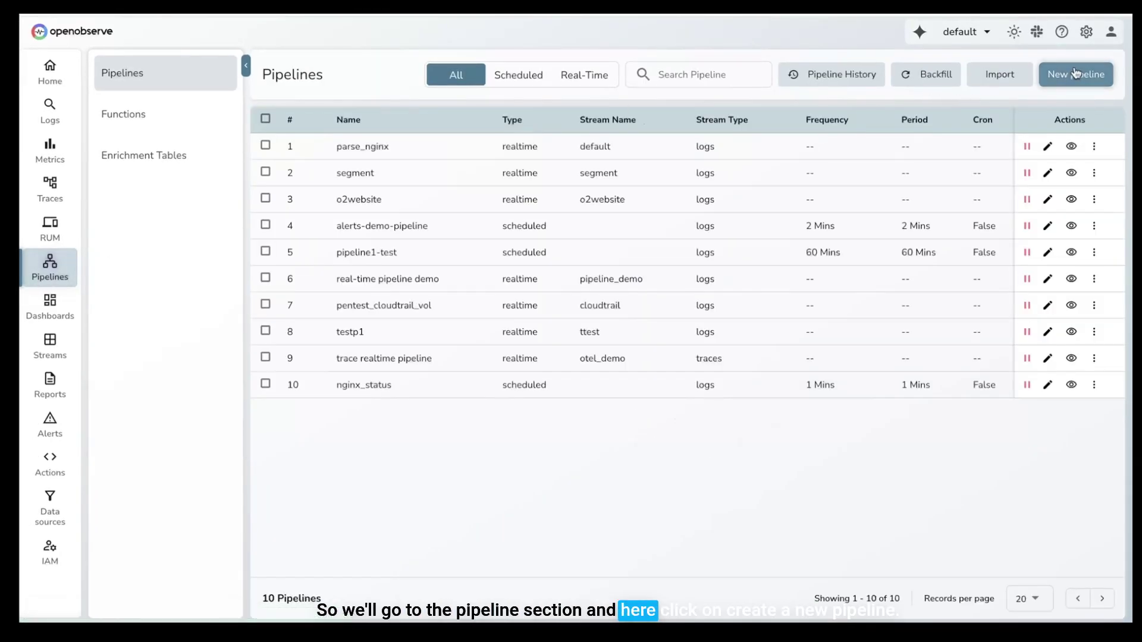
{"action": "left_click", "coordinate": [1077, 74]}
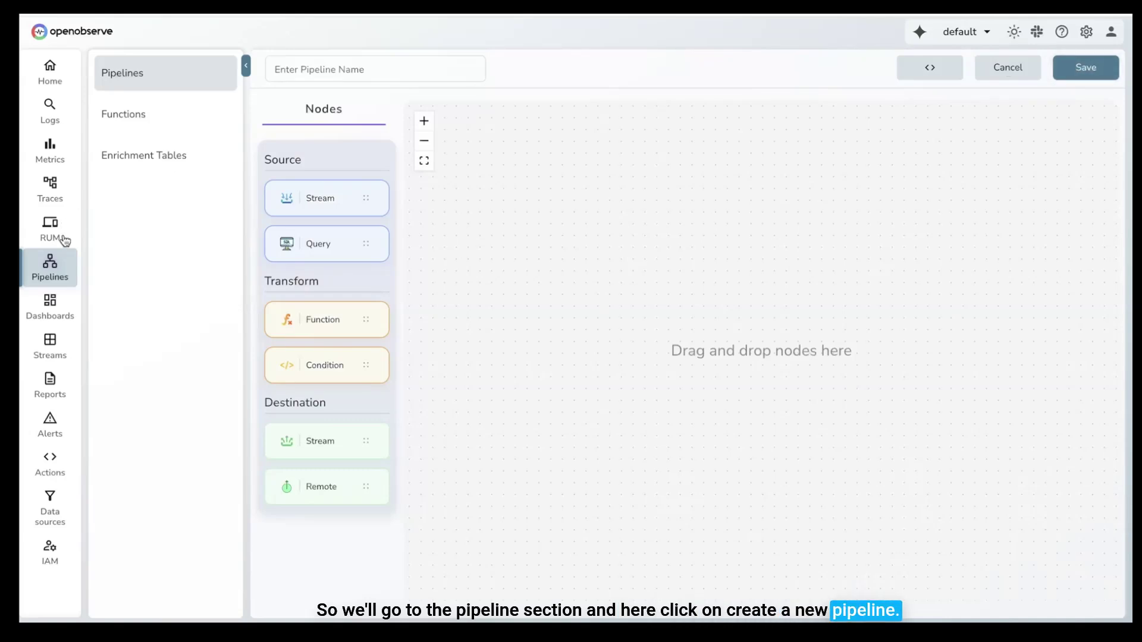
{"action": "left_click", "coordinate": [181, 87]}
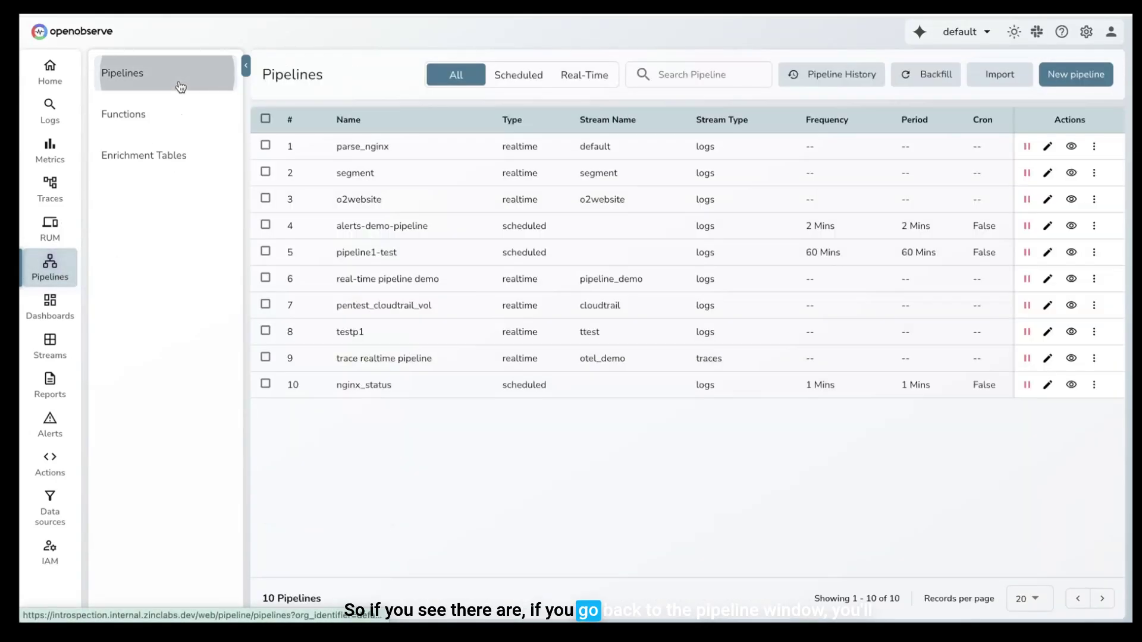
{"action": "left_click", "coordinate": [536, 87]}
{"action": "left_click", "coordinate": [584, 84]}
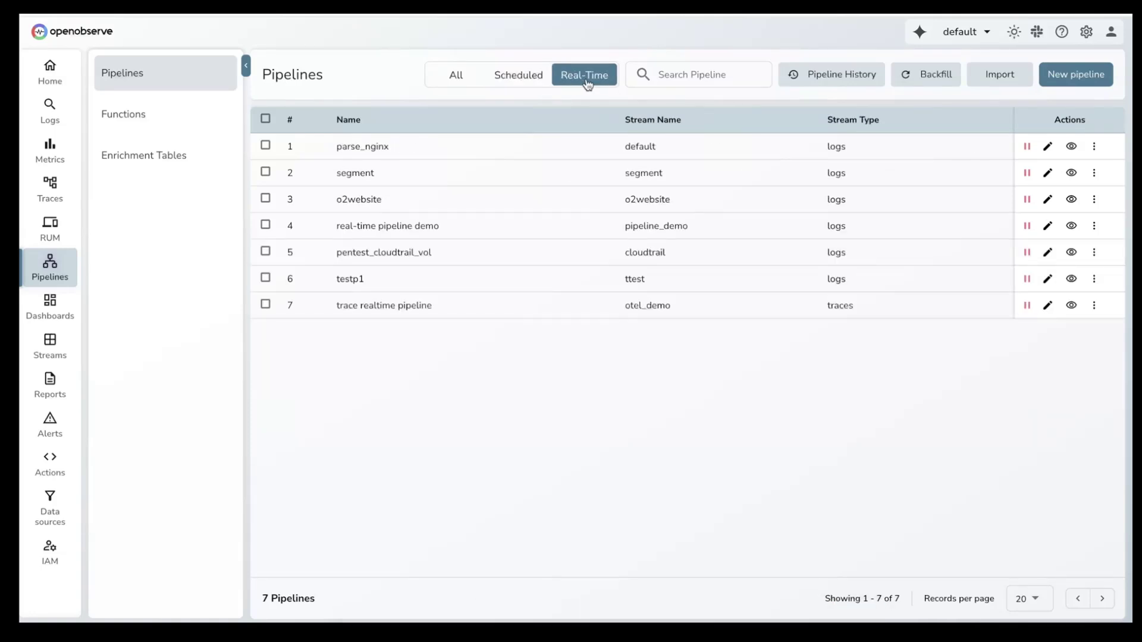
Step: Review the pipeline run history and go back to the list of all pipelines
{"action": "left_click", "coordinate": [854, 88]}
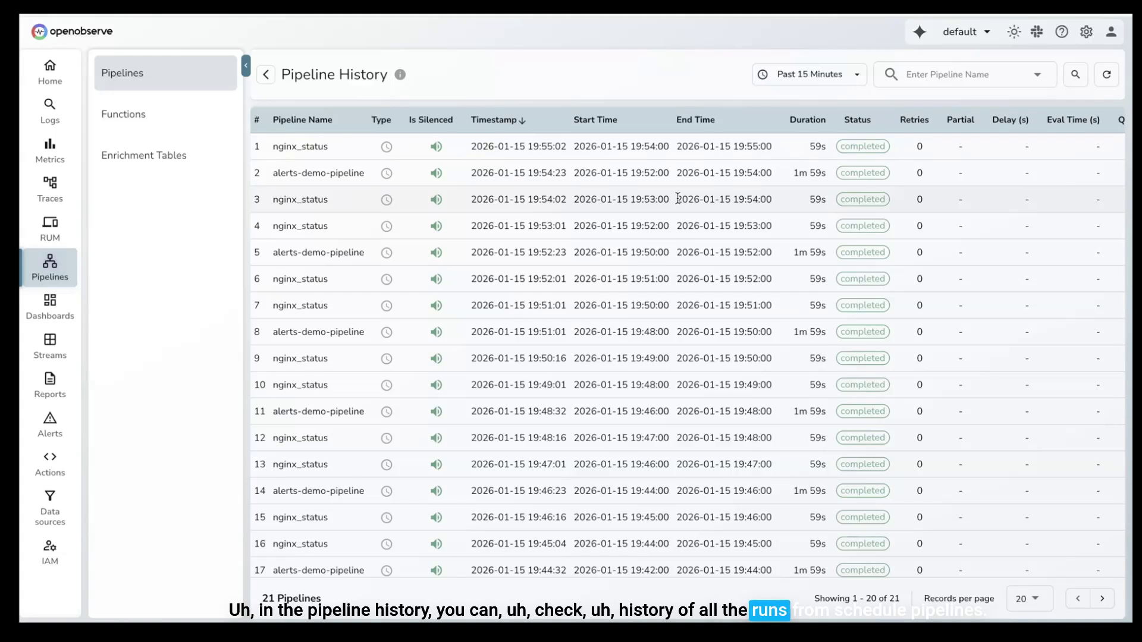
{"action": "mouse_move", "coordinate": [402, 76]}
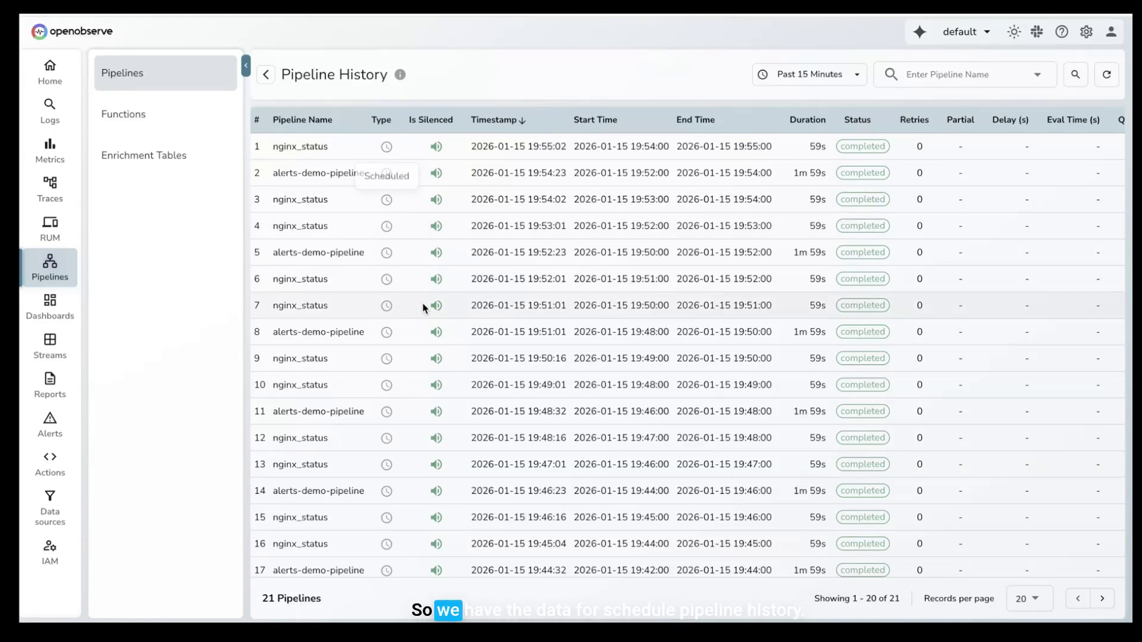
{"action": "left_click", "coordinate": [266, 75]}
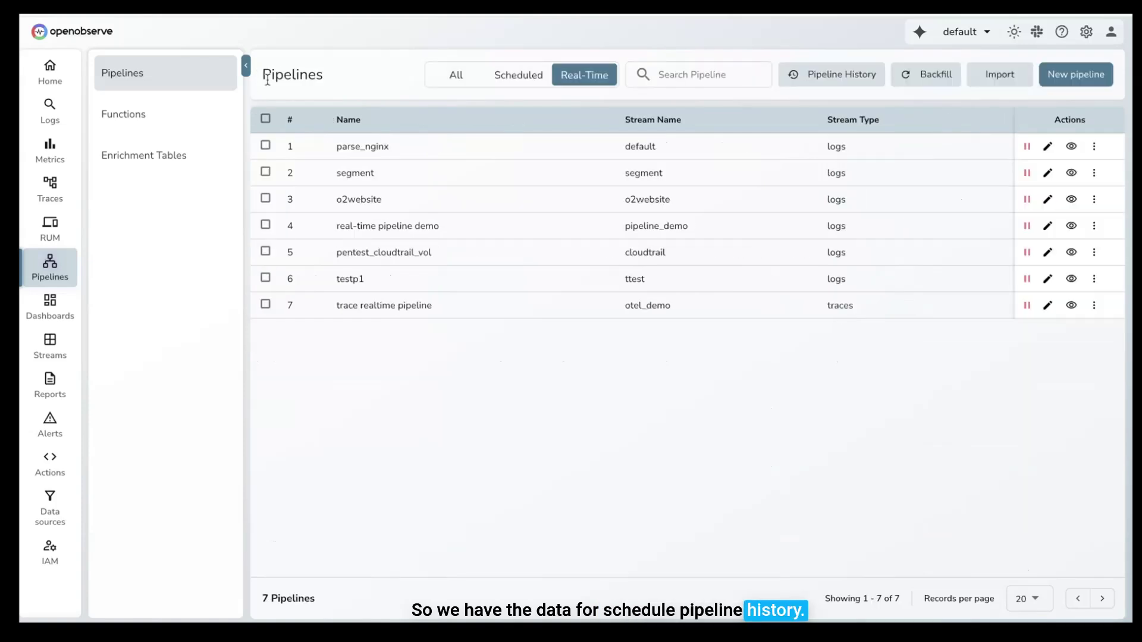
{"action": "left_click", "coordinate": [456, 75]}
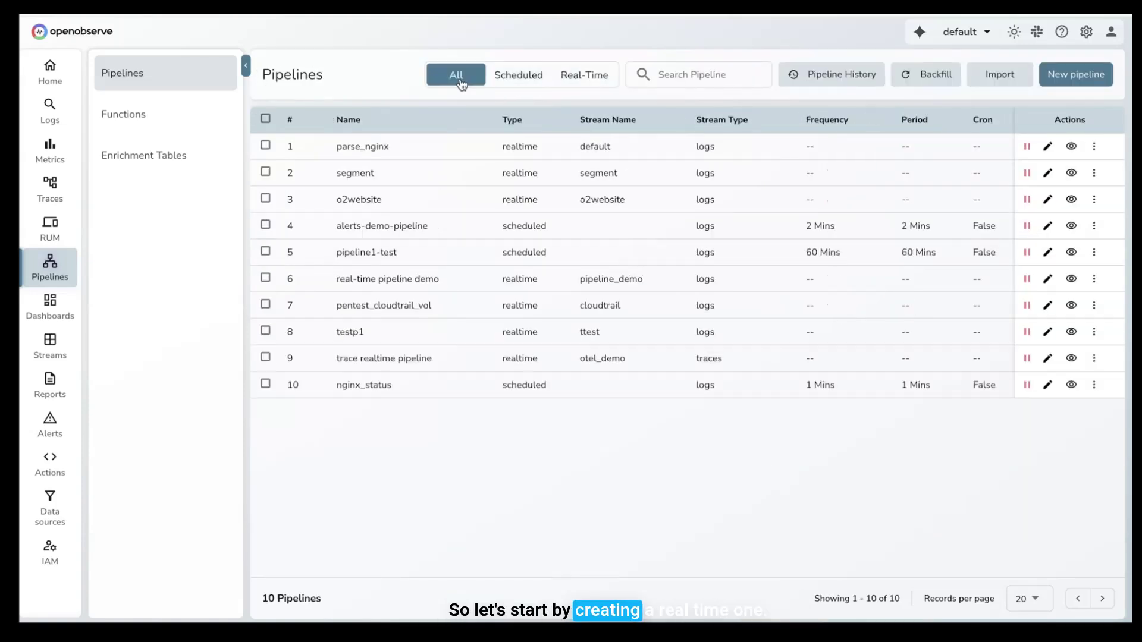
Step: Create a new pipeline with a Stream source node that reads the existing logs stream k8s_events
{"action": "left_click", "coordinate": [1066, 77]}
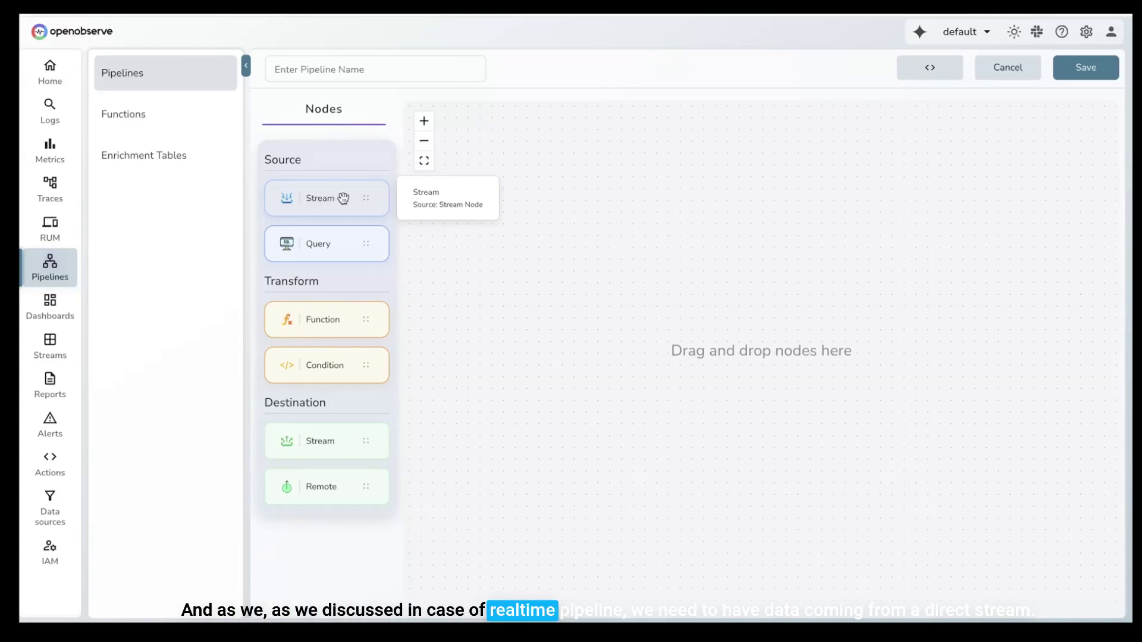
{"action": "left_click_drag", "start_coordinate": [343, 198], "coordinate": [656, 190]}
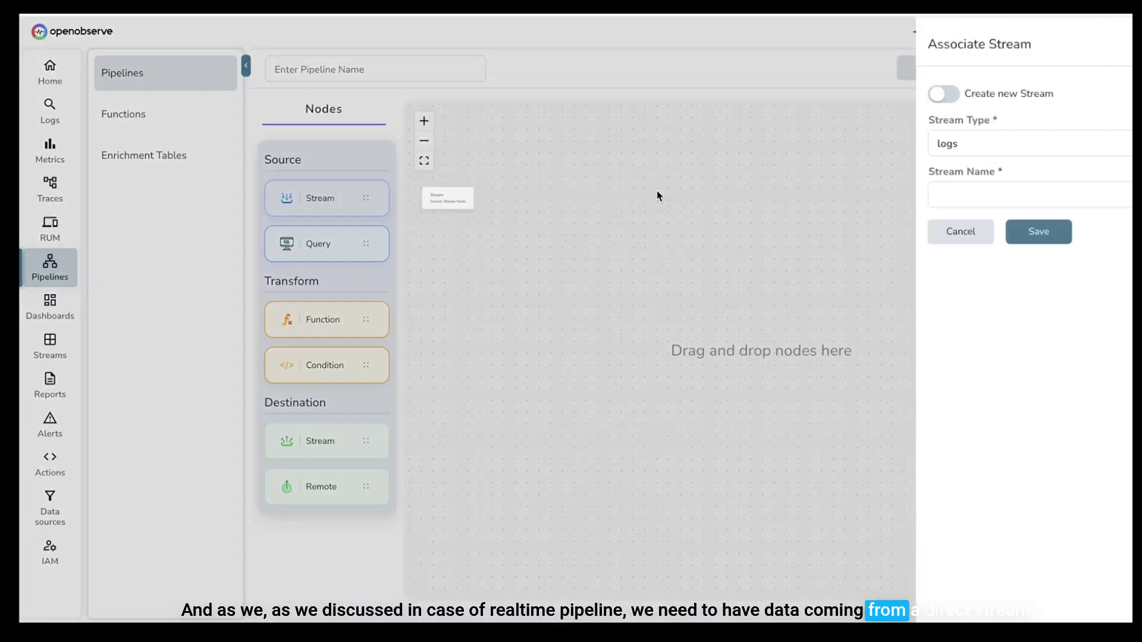
{"action": "left_click", "coordinate": [787, 194]}
{"action": "type", "text": "k"}
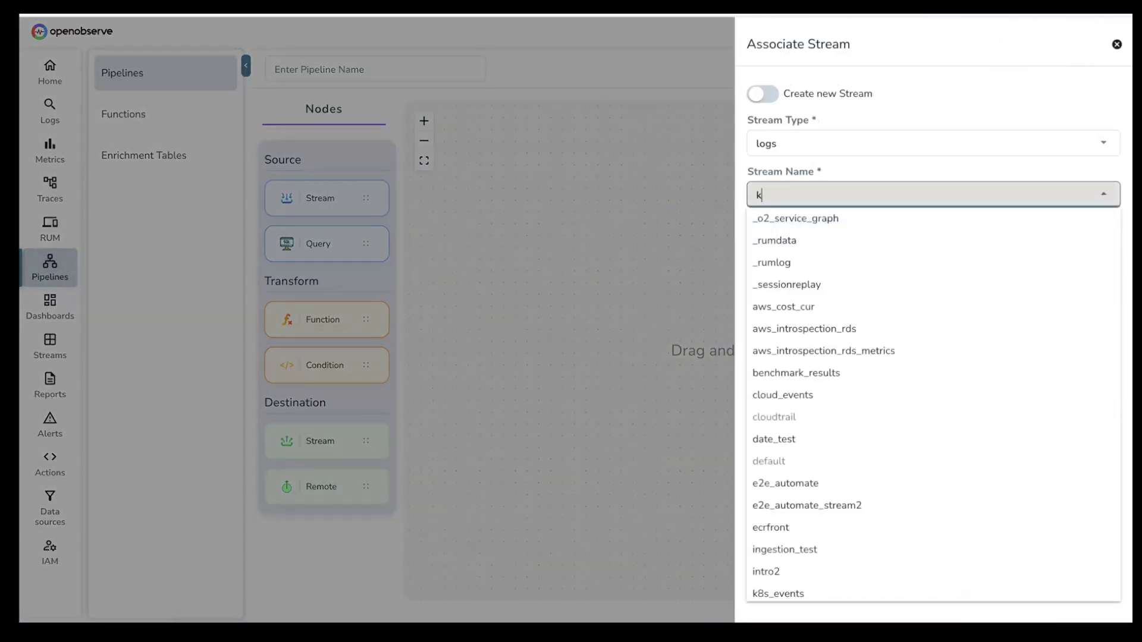
{"action": "type", "text": "8s_even"}
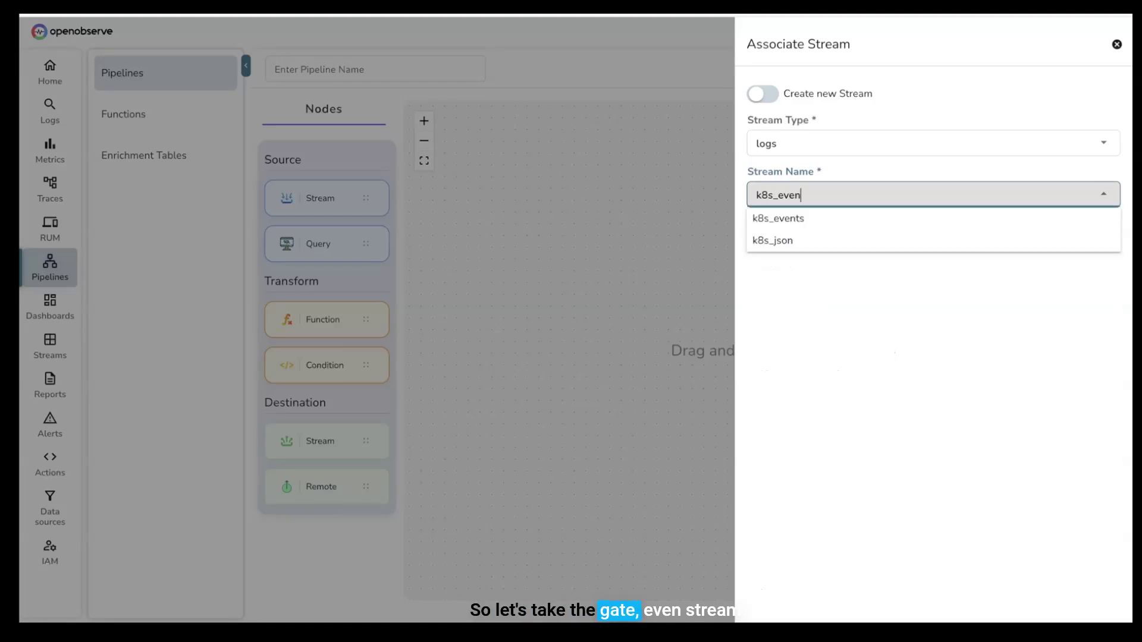
{"action": "left_click", "coordinate": [791, 218]}
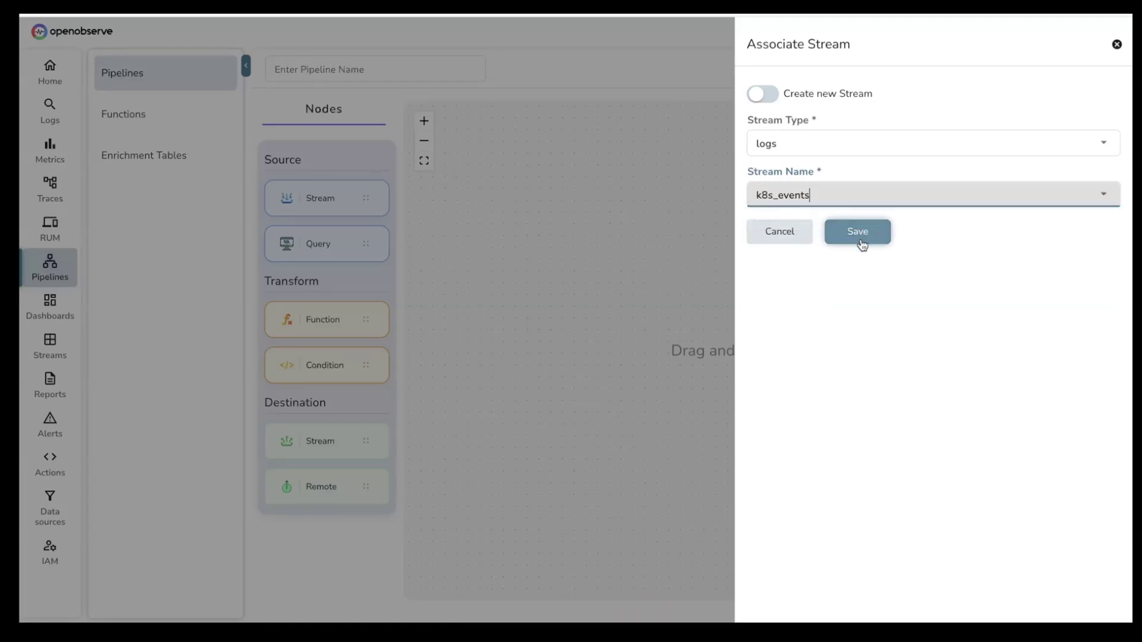
{"action": "left_click", "coordinate": [858, 232]}
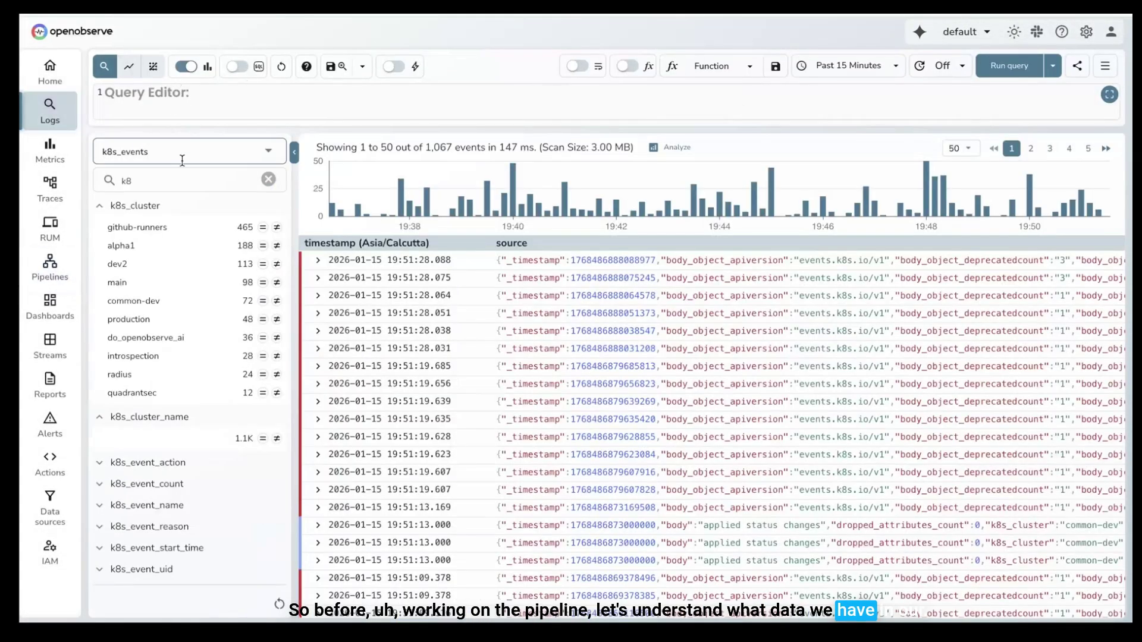
Step: Examine the fields of the k8s_events stream in the logs, including the values of k8s_cluster
{"action": "left_click", "coordinate": [209, 147]}
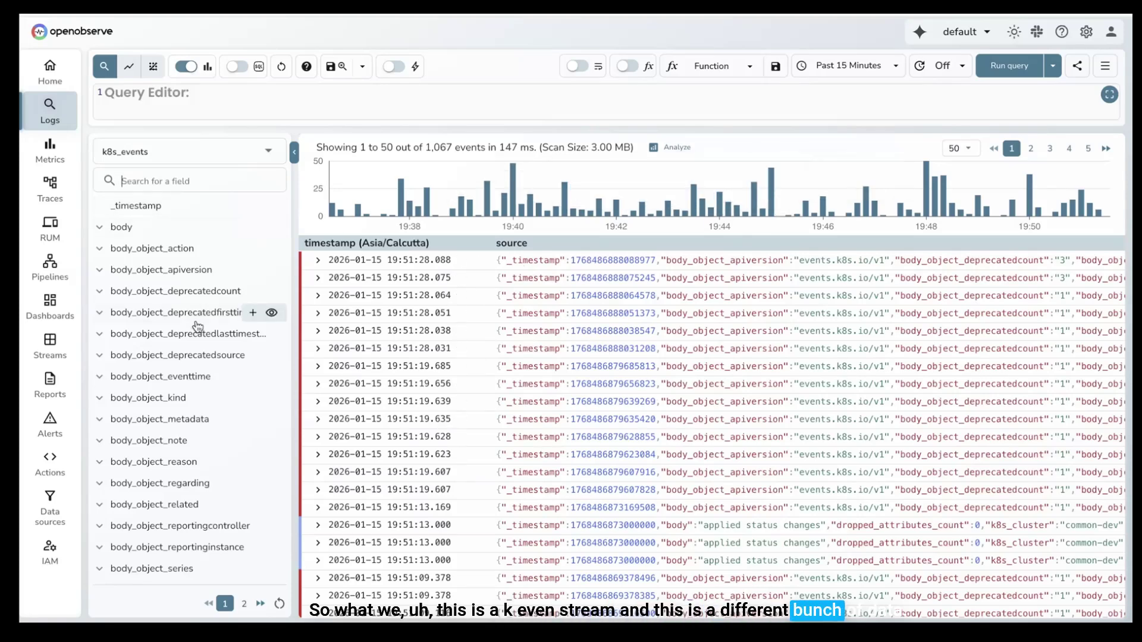
{"action": "scroll", "coordinate": [208, 356], "scroll_direction": "down", "scroll_amount": 3}
{"action": "scroll", "coordinate": [149, 464], "scroll_direction": "up", "scroll_amount": 3}
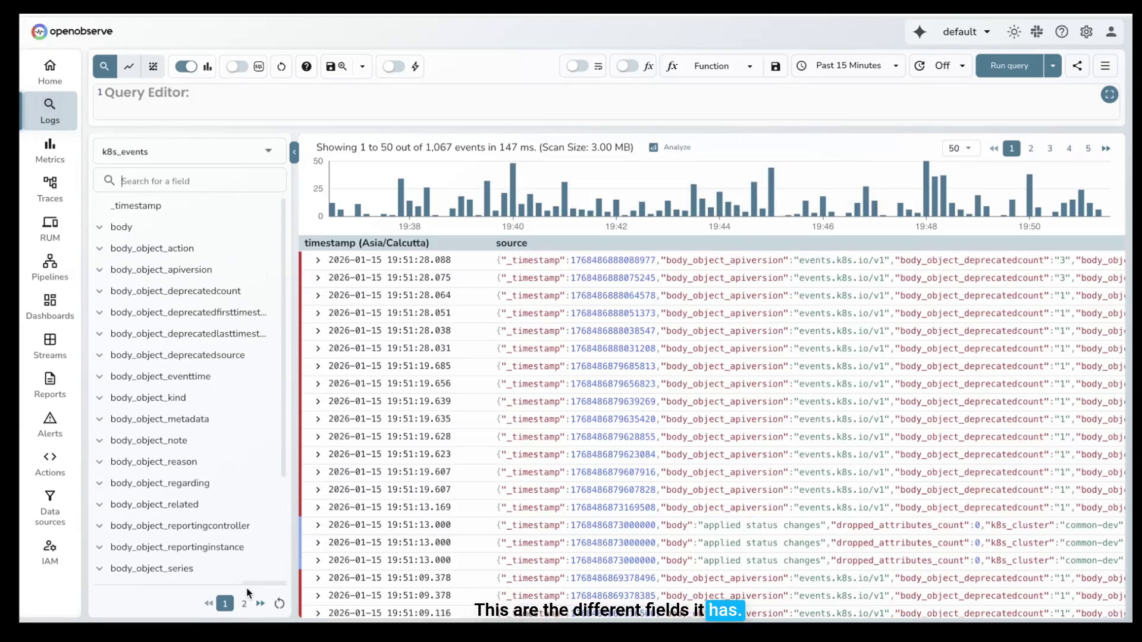
{"action": "left_click", "coordinate": [244, 603]}
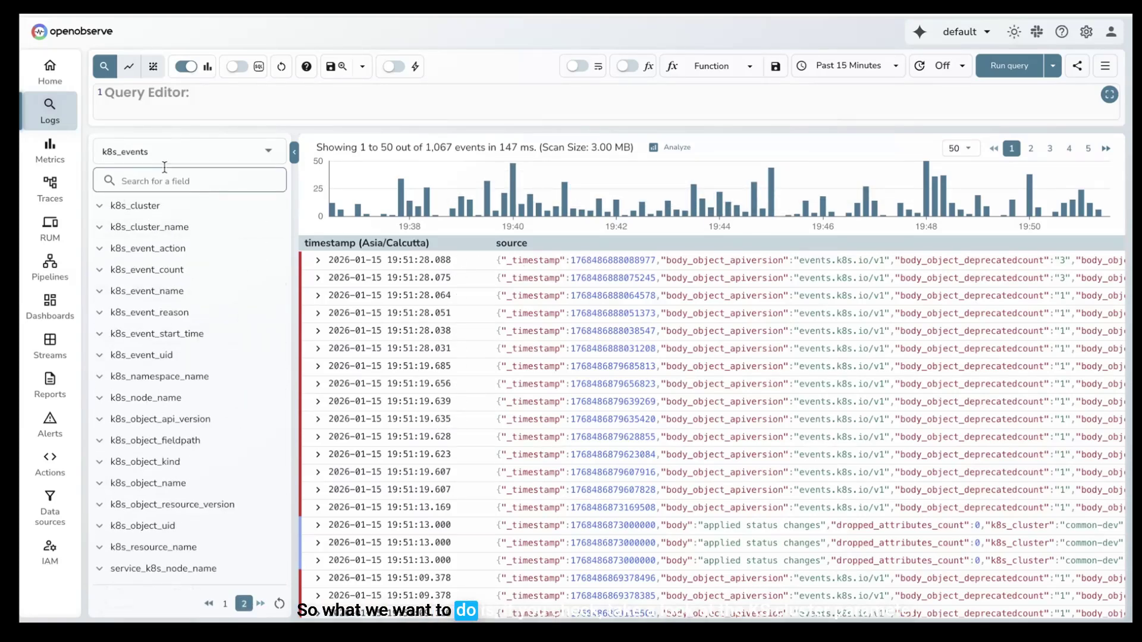
{"action": "left_click", "coordinate": [164, 205]}
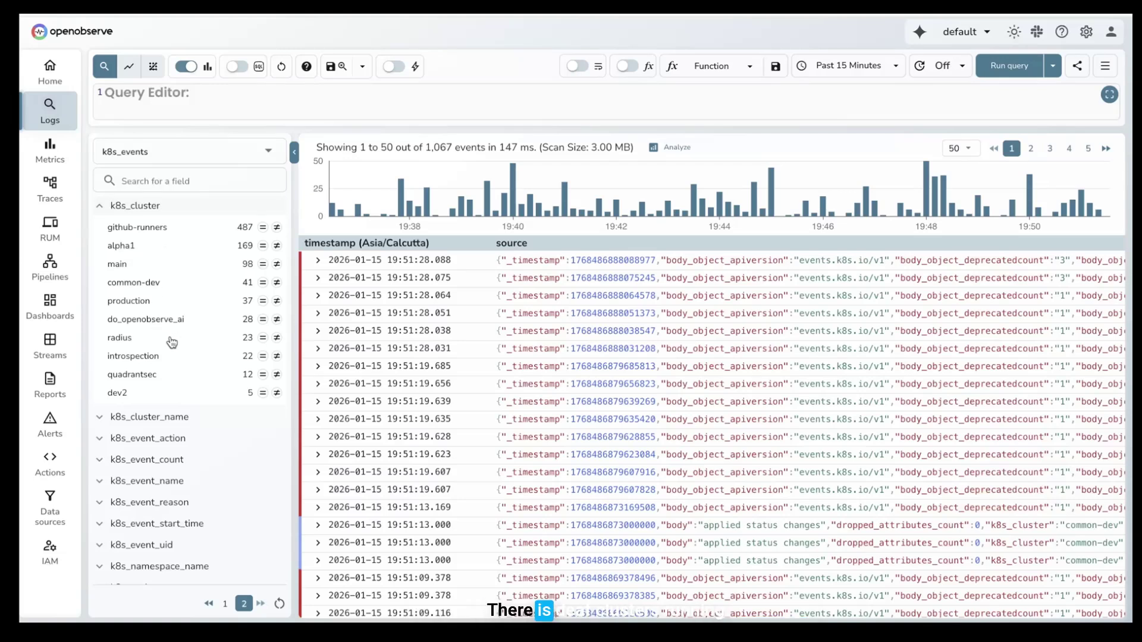
{"action": "left_click", "coordinate": [208, 207]}
{"action": "left_click", "coordinate": [208, 206]}
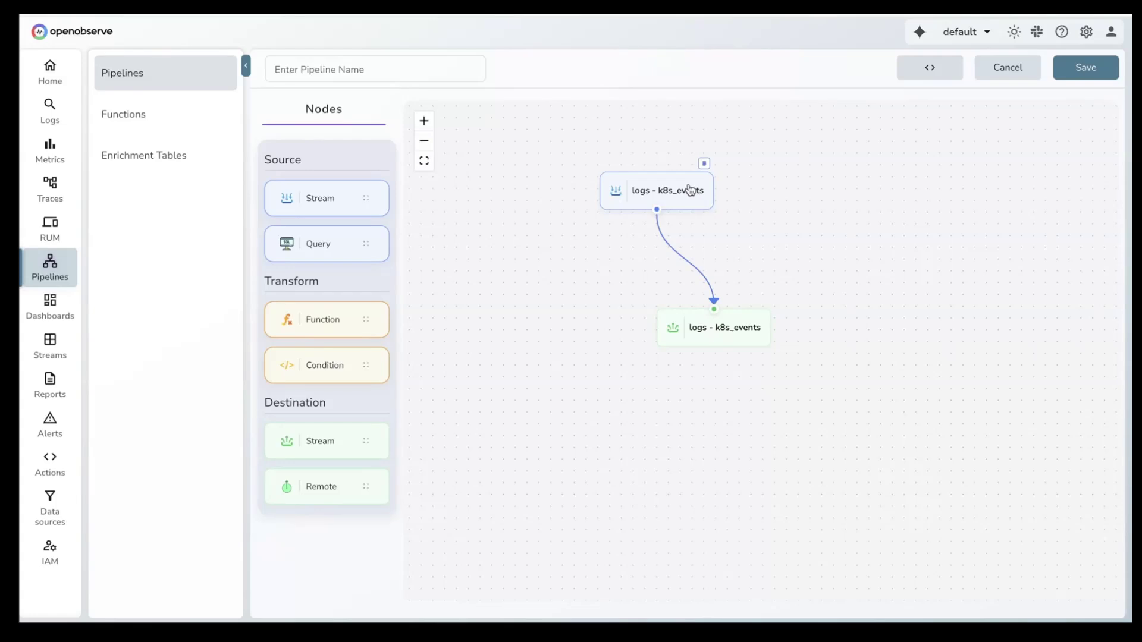
Step: Delete the k8s_events destination node from the pipeline
{"action": "left_click", "coordinate": [690, 189]}
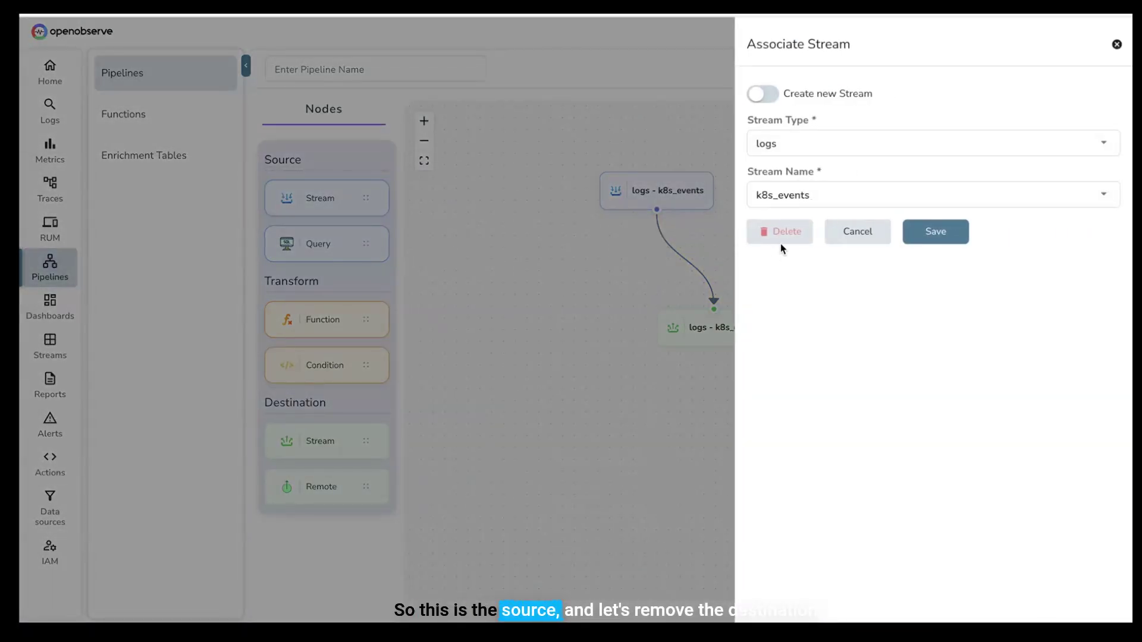
{"action": "left_click", "coordinate": [684, 324]}
{"action": "left_click", "coordinate": [693, 327]}
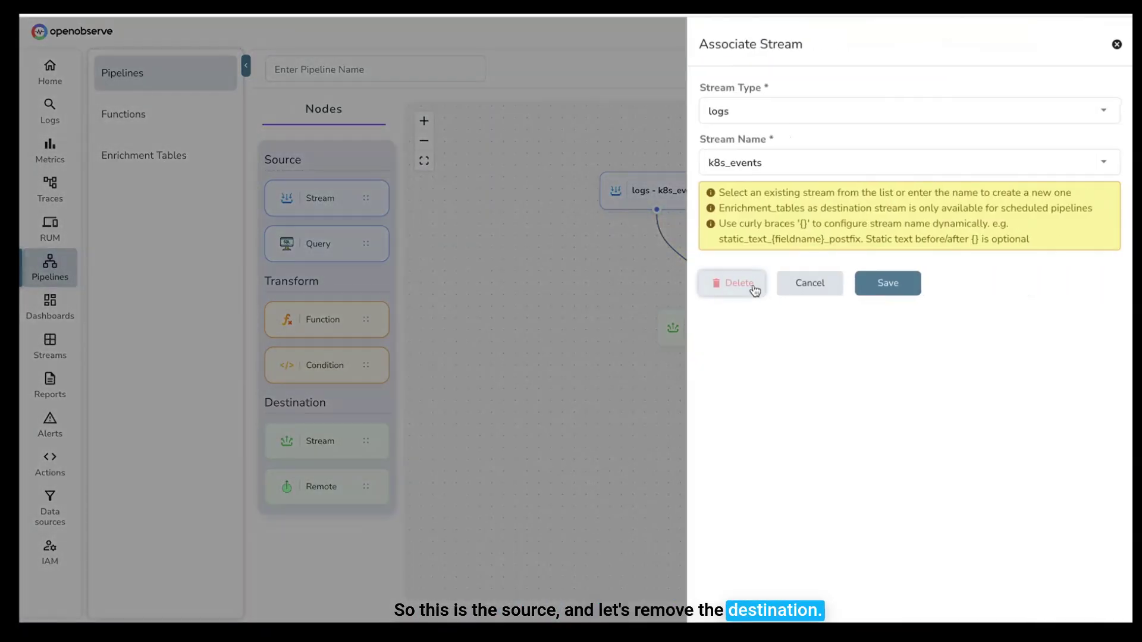
{"action": "left_click", "coordinate": [751, 285]}
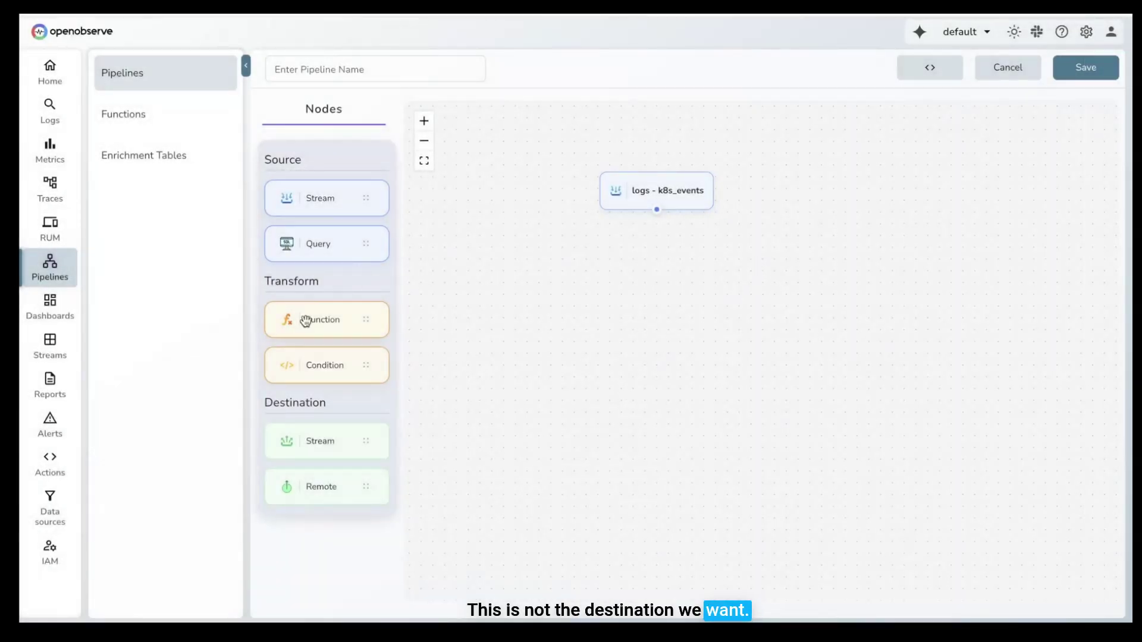
Step: Add a Condition node that keeps only records where k8s_cluster = production
{"action": "left_click_drag", "start_coordinate": [321, 315], "coordinate": [748, 321]}
{"action": "left_click_drag", "start_coordinate": [321, 364], "coordinate": [868, 284]}
{"action": "left_click", "coordinate": [776, 134]}
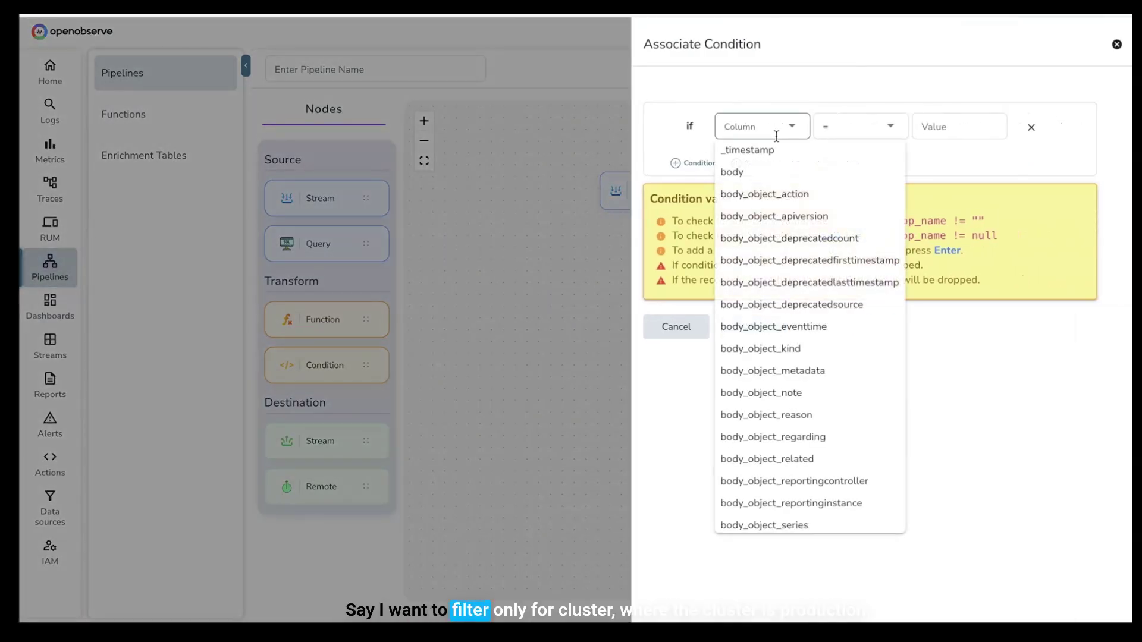
{"action": "type", "text": "clus"}
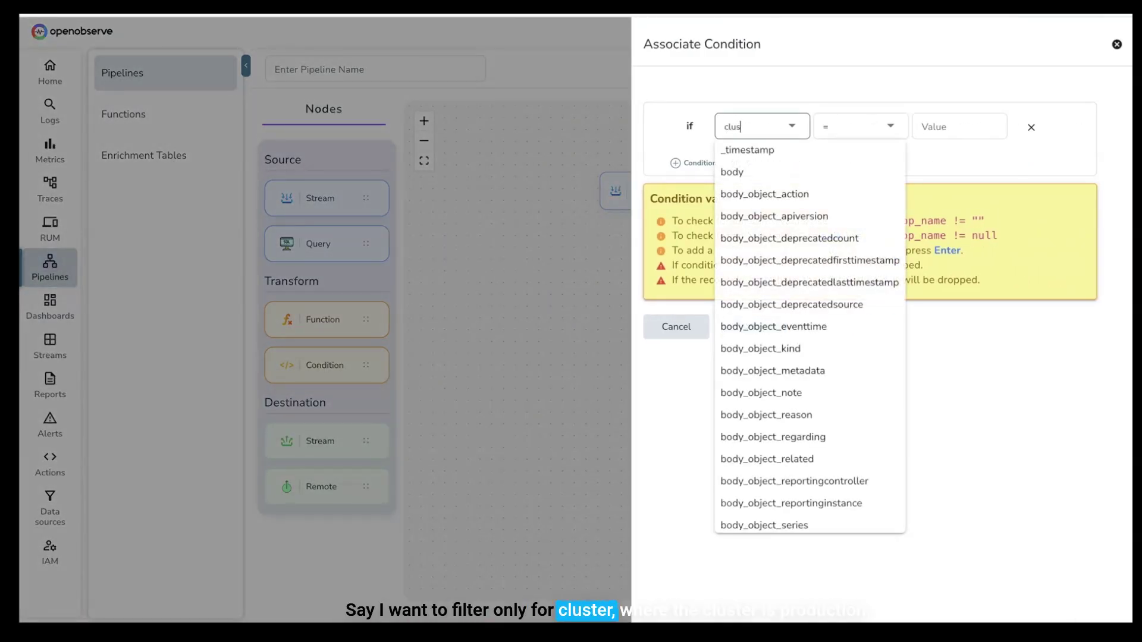
{"action": "type", "text": "ter"}
{"action": "left_click", "coordinate": [759, 147]}
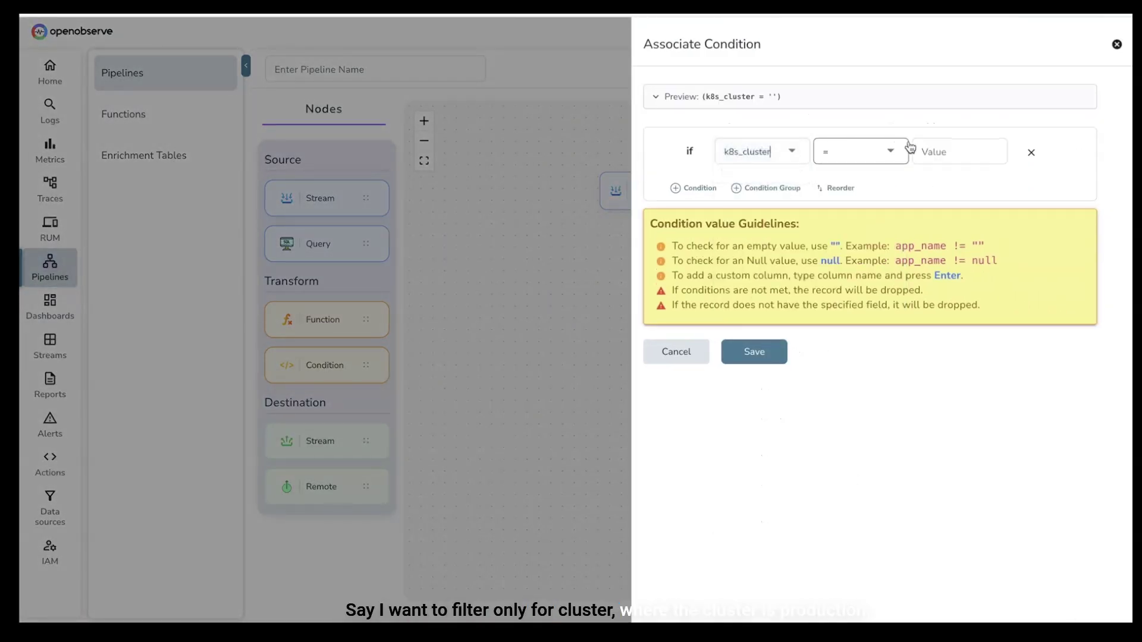
{"action": "left_click", "coordinate": [937, 151]}
{"action": "type", "text": "product"}
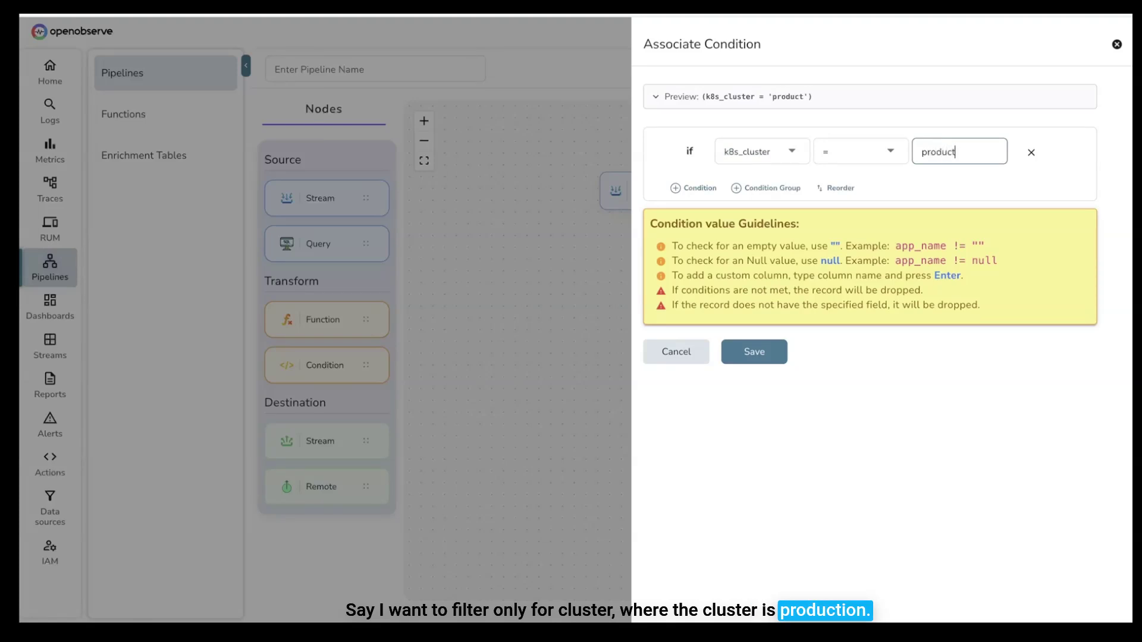
{"action": "type", "text": "ion"}
{"action": "left_click", "coordinate": [754, 351]}
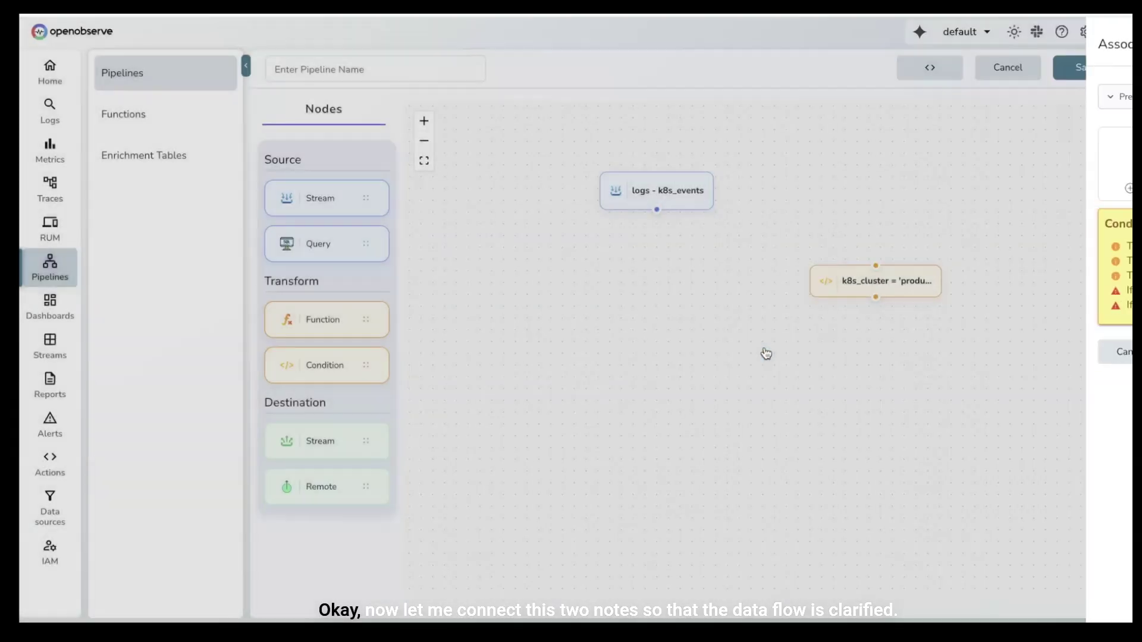
Step: Connect the k8s_events source node to the k8s_cluster condition node and try to save the pipeline
{"action": "left_click_drag", "start_coordinate": [656, 210], "coordinate": [770, 319]}
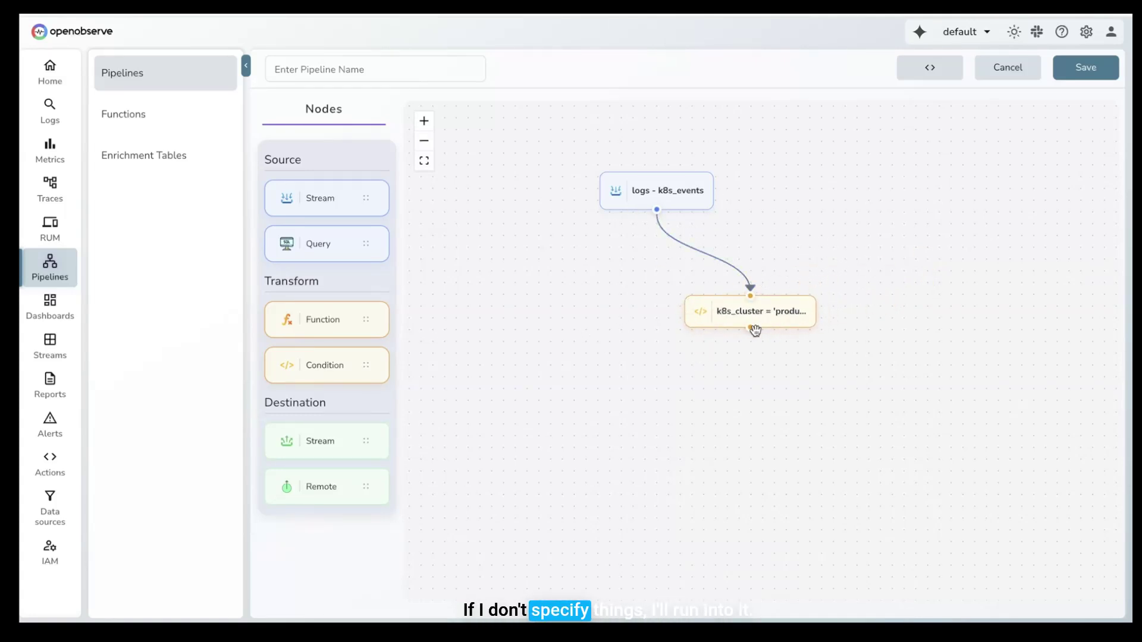
{"action": "left_click", "coordinate": [1084, 77]}
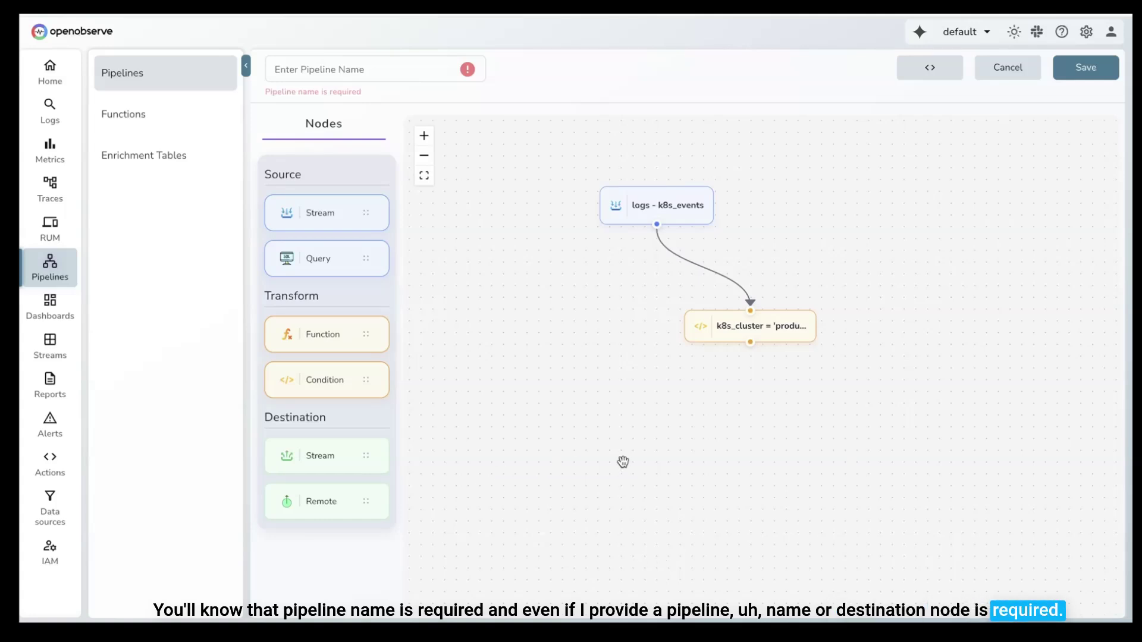
Step: Review the settings of the k8s_cluster condition node and the k8s_events source node without changing them
{"action": "left_click", "coordinate": [772, 331]}
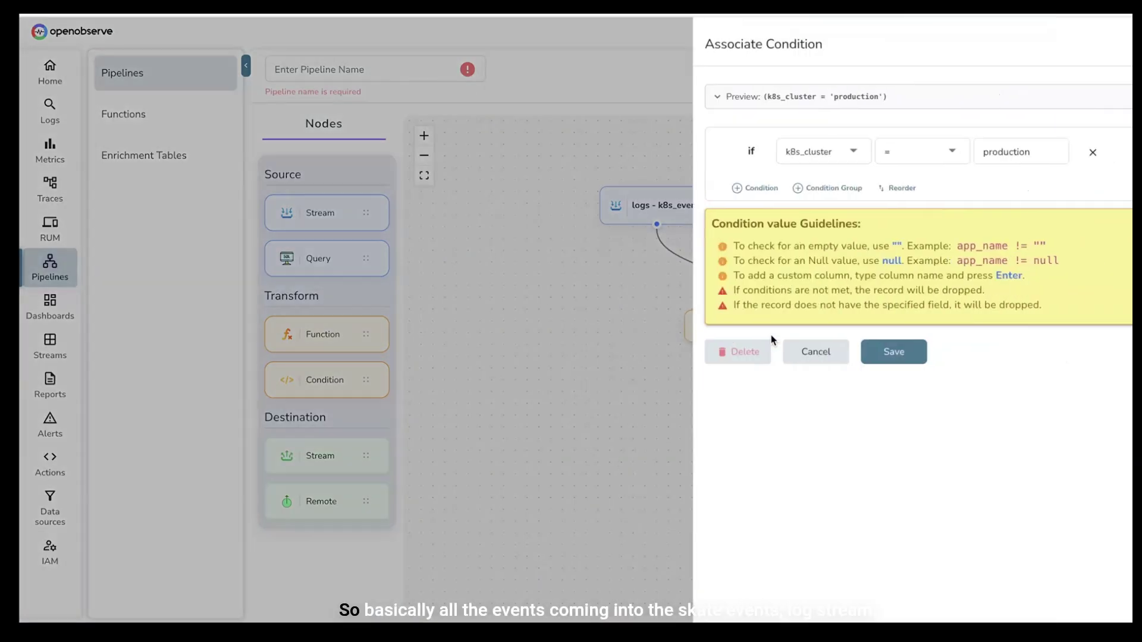
{"action": "left_click", "coordinate": [577, 304]}
{"action": "left_click", "coordinate": [692, 208]}
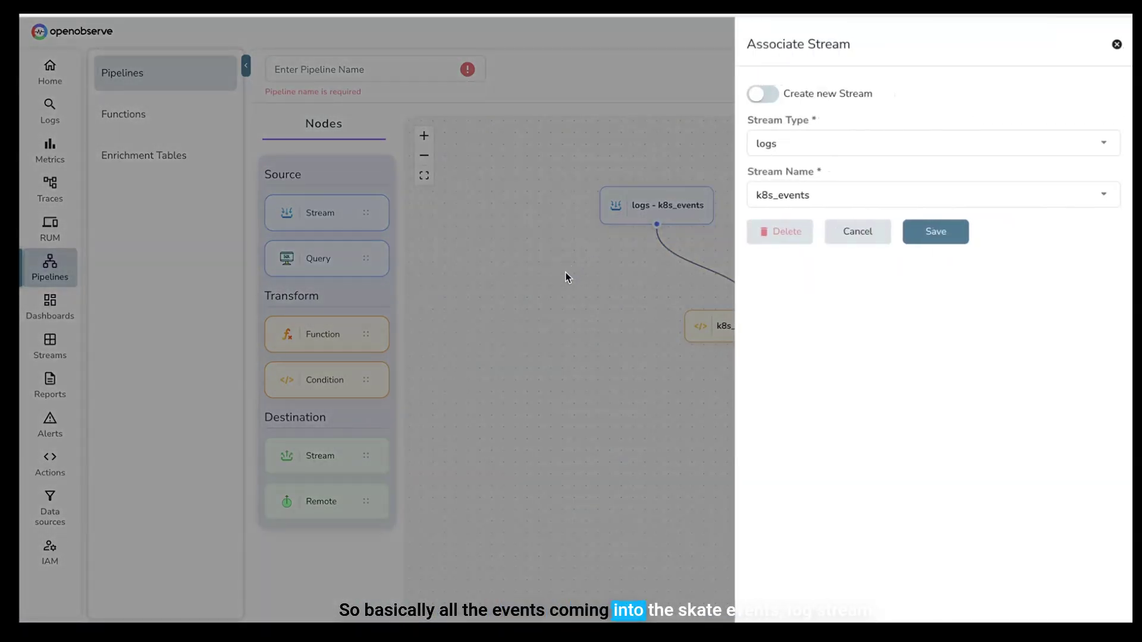
{"action": "left_click", "coordinate": [565, 277]}
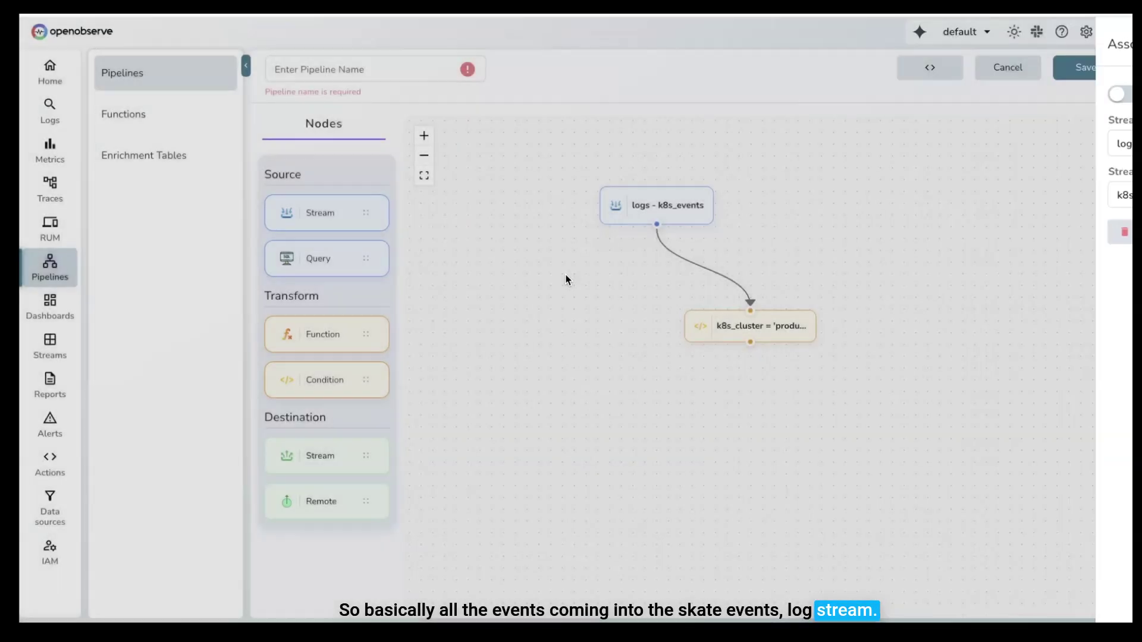
{"action": "left_click", "coordinate": [713, 330]}
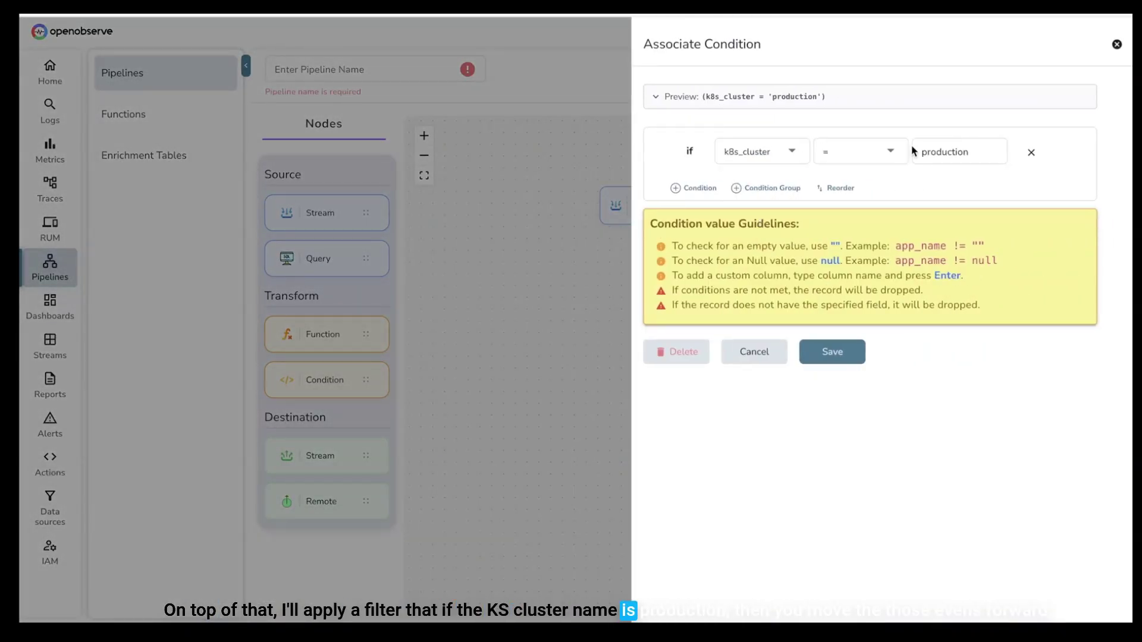
{"action": "left_click", "coordinate": [546, 382]}
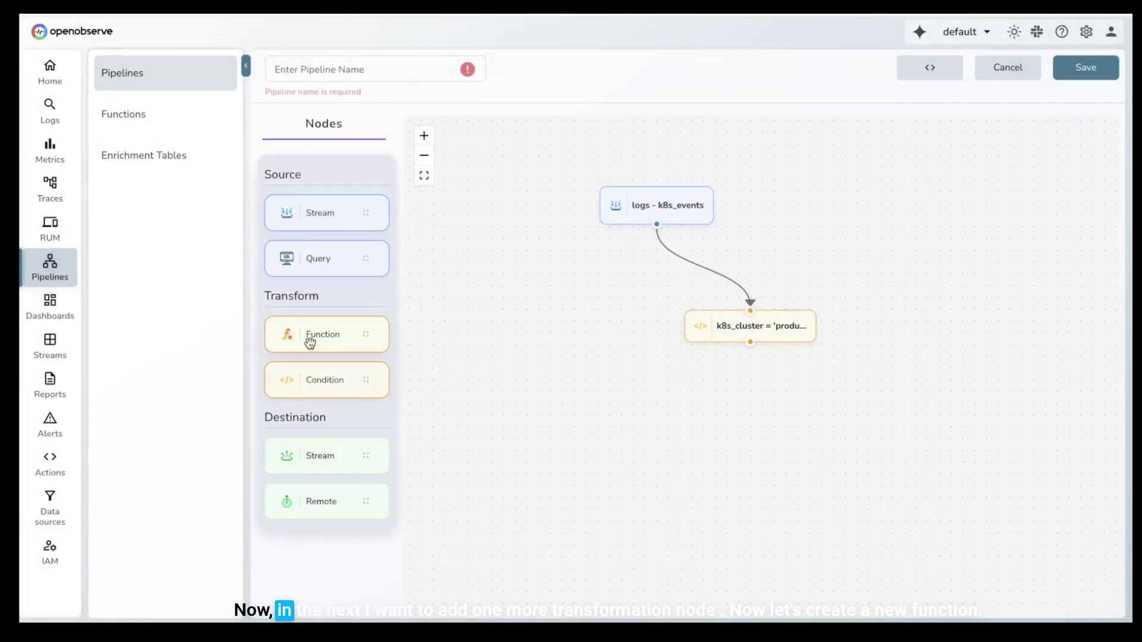
Step: Add a Function node below the condition node and set it to create a new function named add_env
{"action": "left_click_drag", "start_coordinate": [312, 335], "coordinate": [692, 437]}
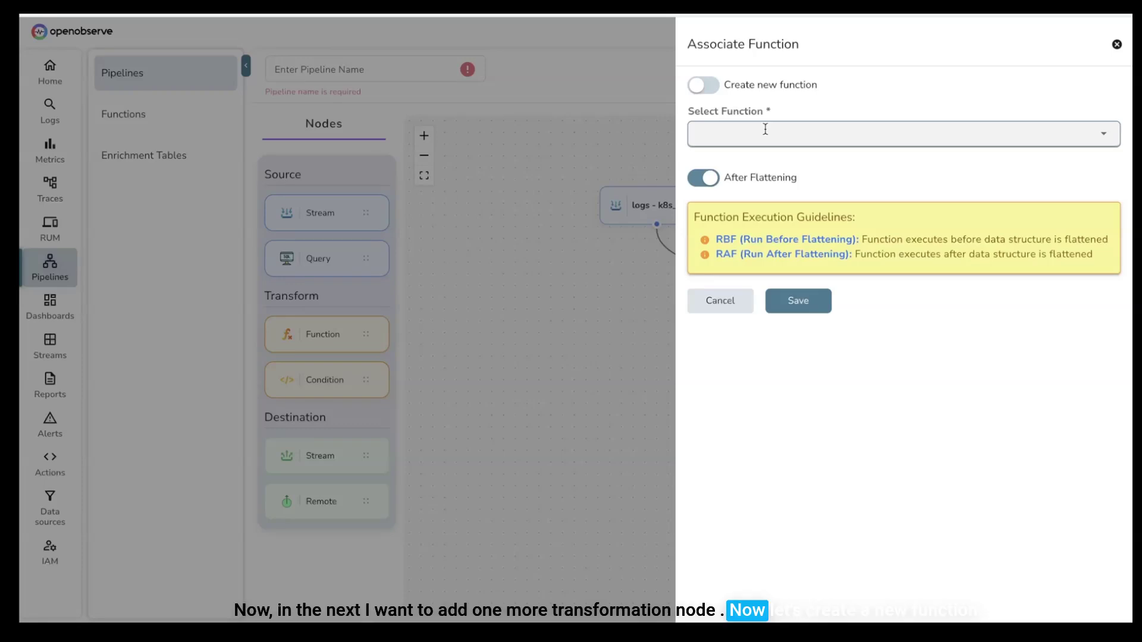
{"action": "left_click", "coordinate": [705, 85]}
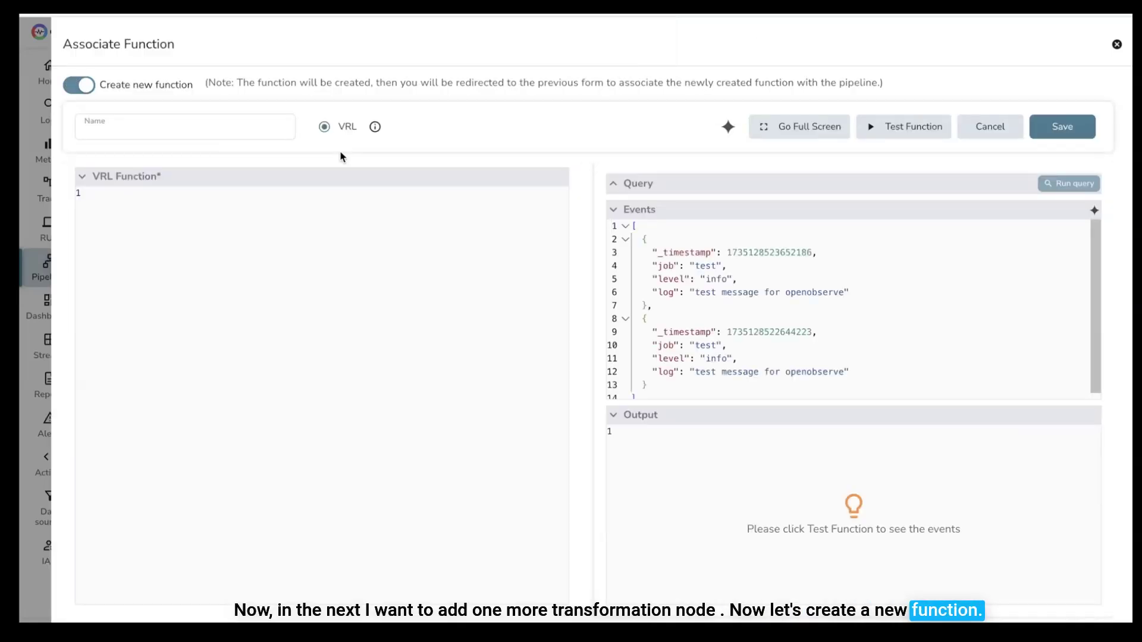
{"action": "left_click", "coordinate": [156, 120]}
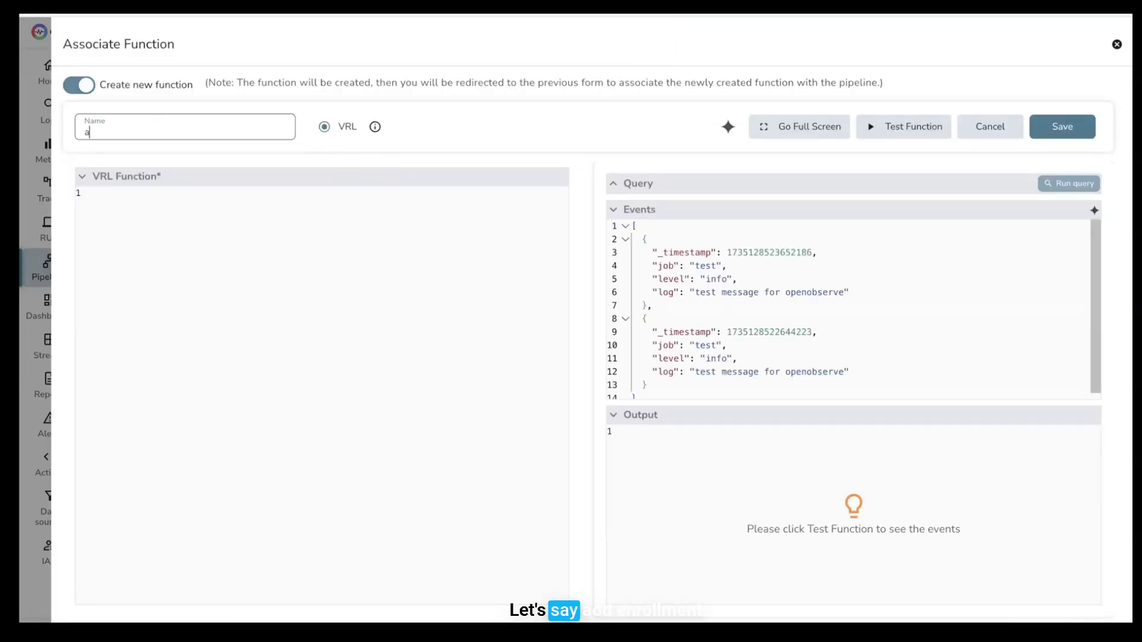
{"action": "type", "text": "add_env"}
Step: Write the VRL code .env = "prod" as the body of the add_env function
{"action": "left_click", "coordinate": [110, 223]}
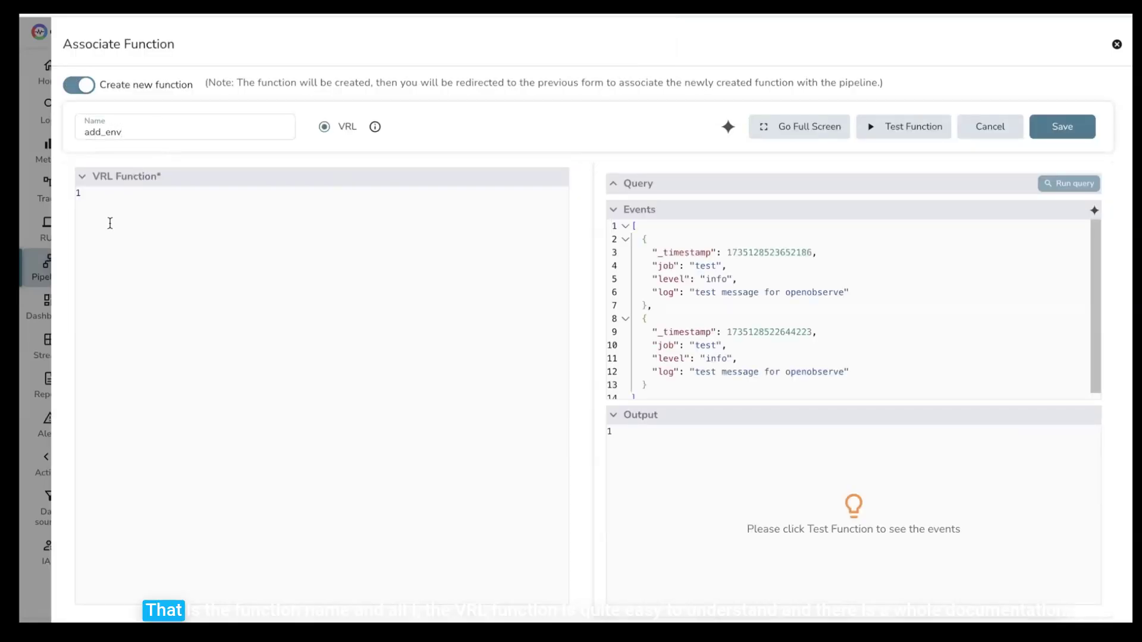
{"action": "type", "text": "e"}
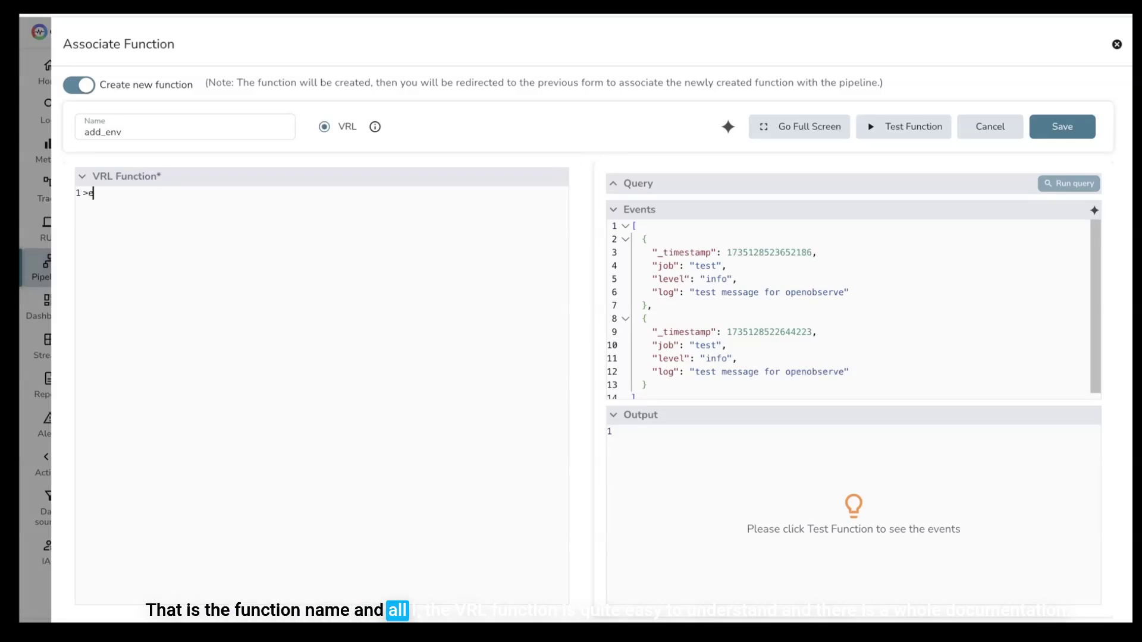
{"action": "type", "text": ".env"}
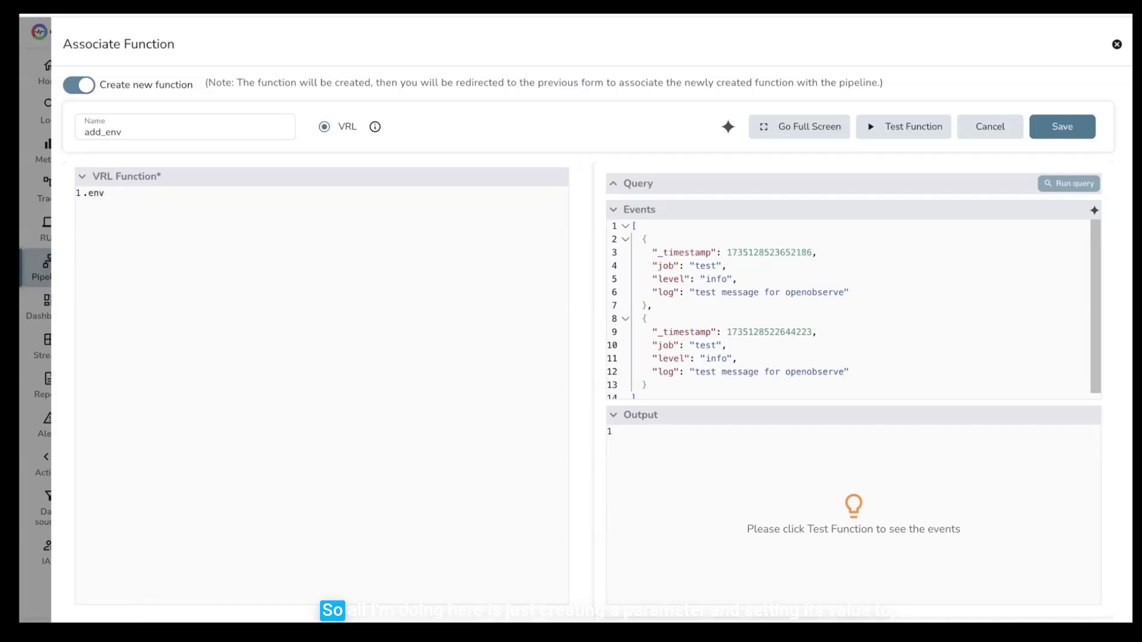
{"action": "type", "text": "= \"produ"}
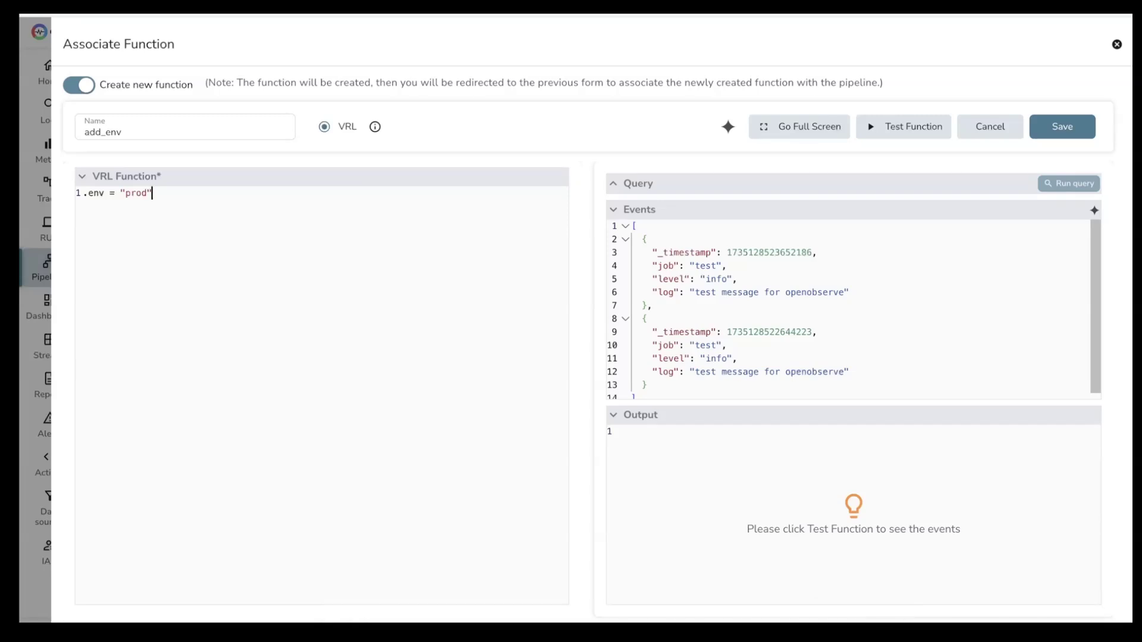
{"action": "double_click", "coordinate": [102, 194]}
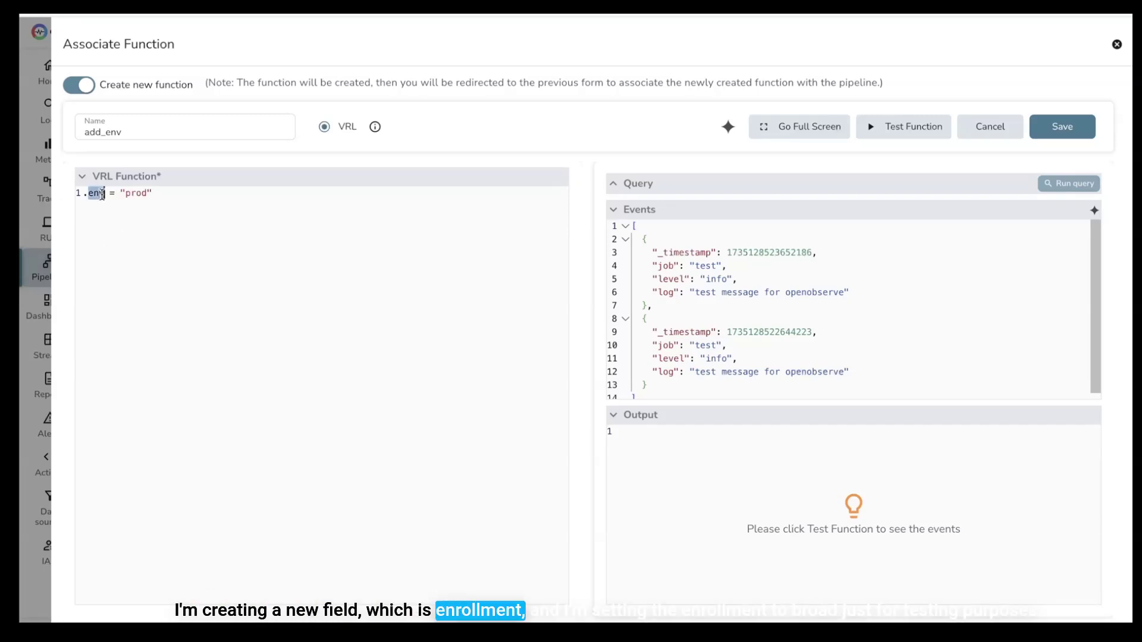
{"action": "left_click", "coordinate": [153, 193]}
{"action": "triple_click", "coordinate": [153, 193]}
{"action": "left_click", "coordinate": [393, 219]}
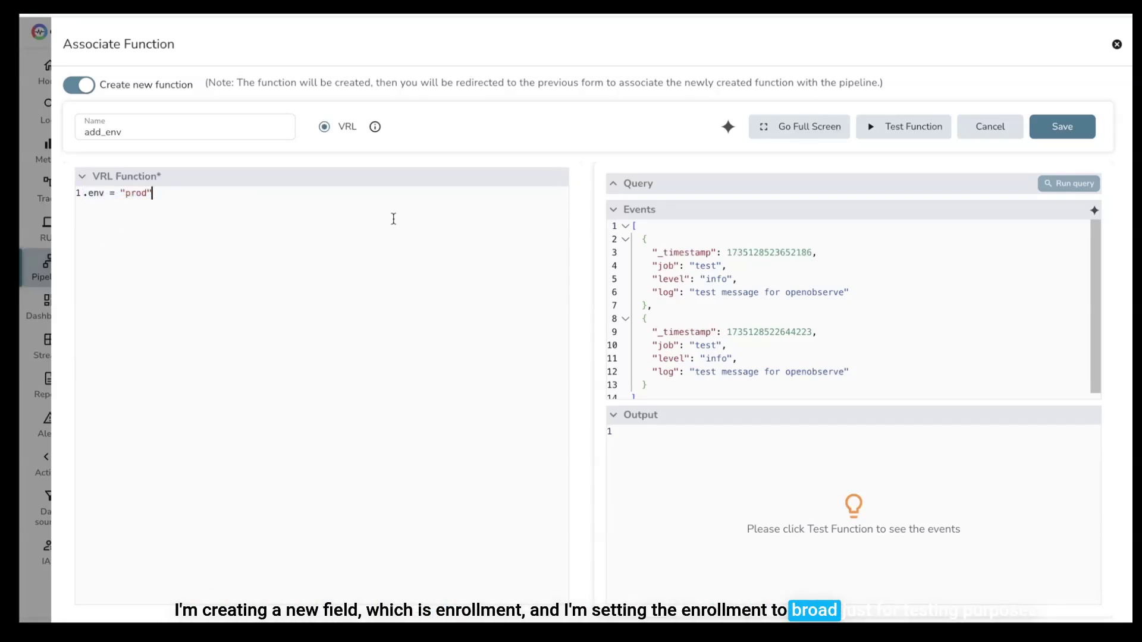
Step: Test the add_env function on the sample events, compare the output with the input events, and save the function
{"action": "left_click", "coordinate": [890, 141]}
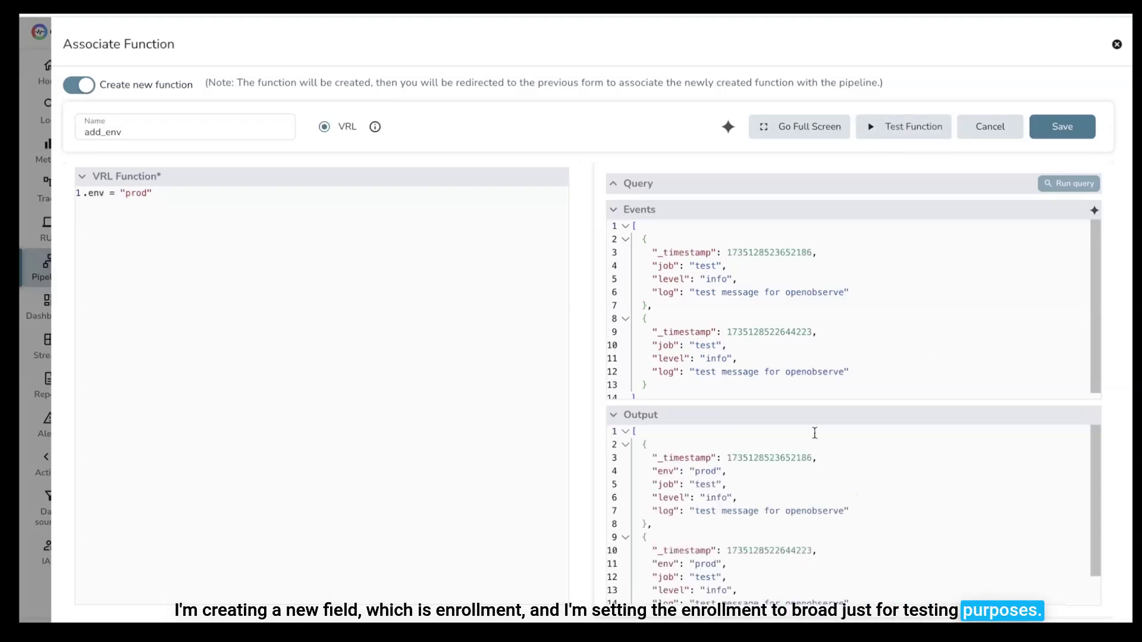
{"action": "left_click_drag", "start_coordinate": [652, 305], "coordinate": [642, 240]}
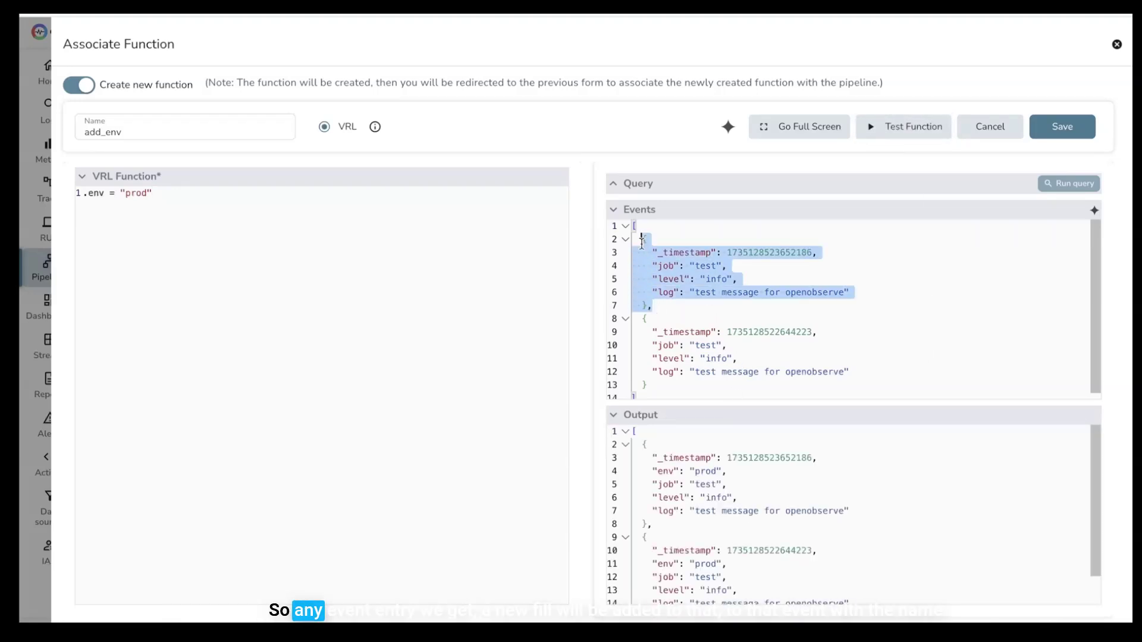
{"action": "left_click", "coordinate": [669, 279]}
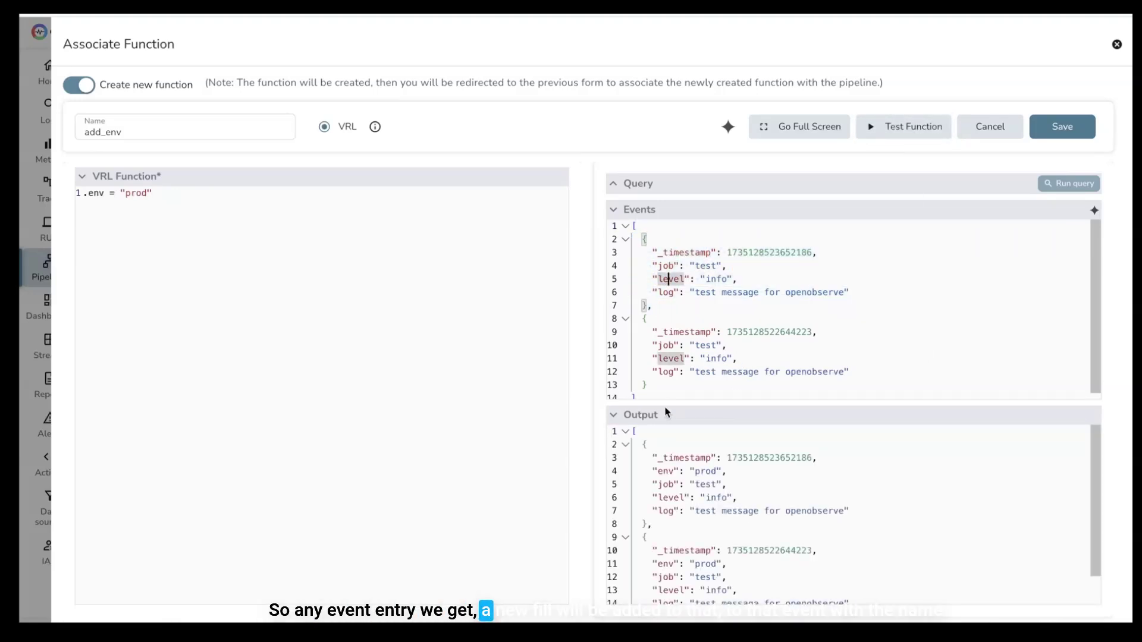
{"action": "triple_click", "coordinate": [675, 469]}
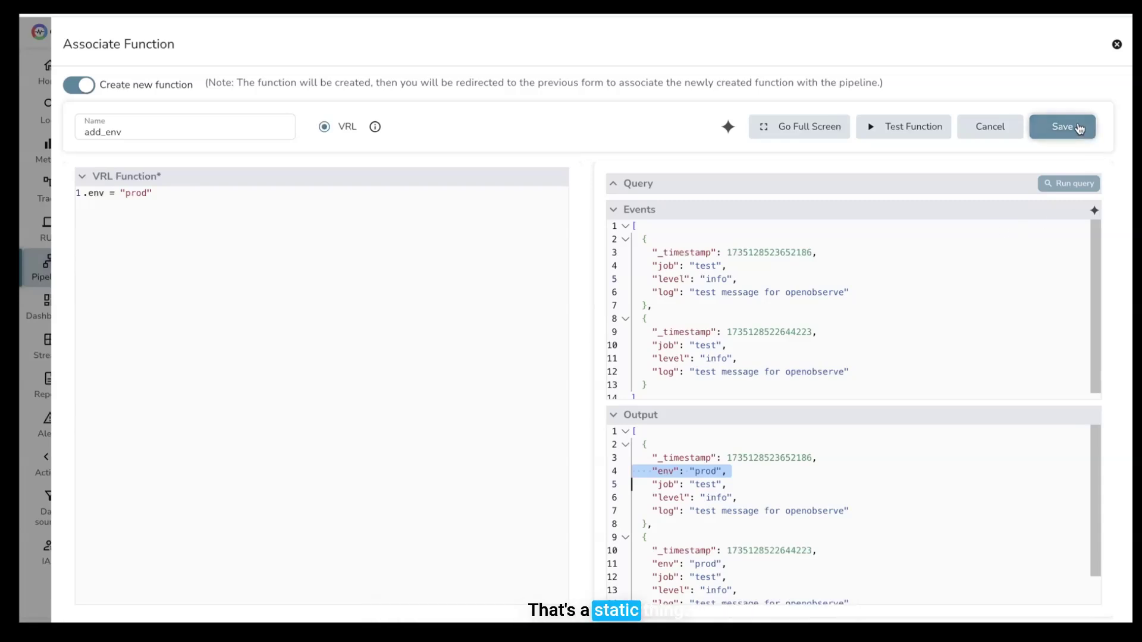
{"action": "left_click_drag", "start_coordinate": [654, 358], "coordinate": [756, 360]}
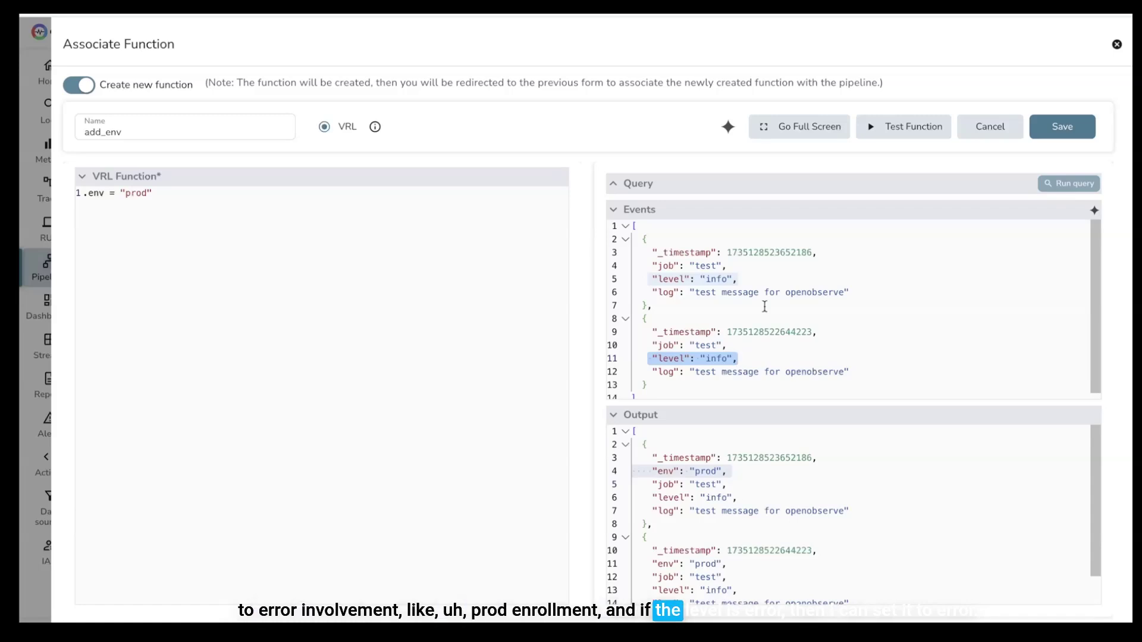
{"action": "left_click", "coordinate": [721, 312]}
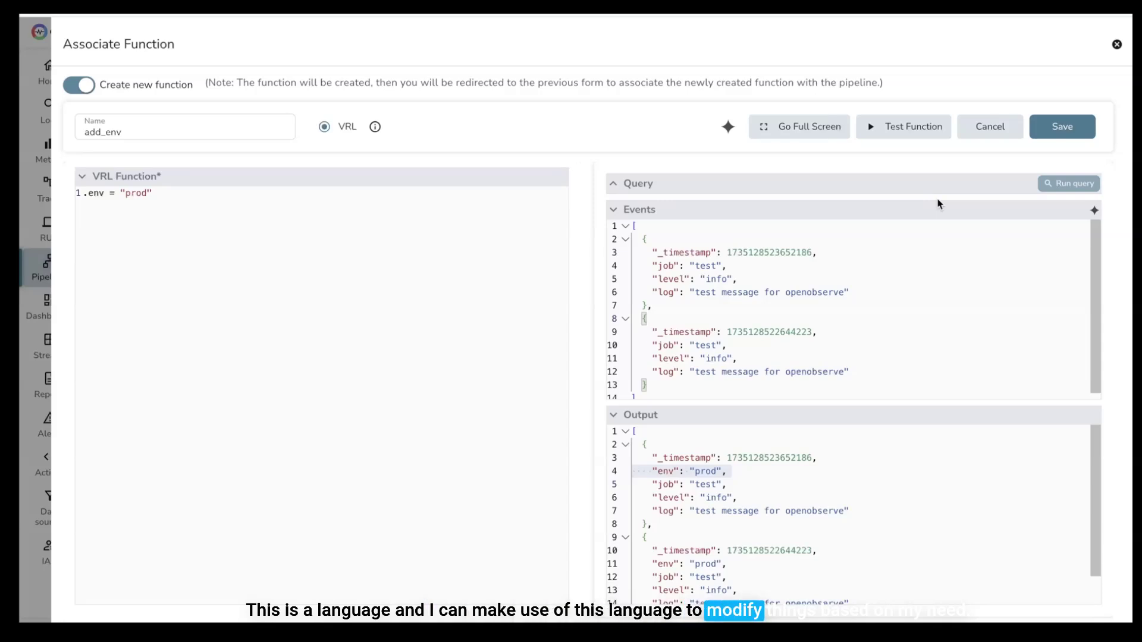
{"action": "left_click", "coordinate": [1072, 127]}
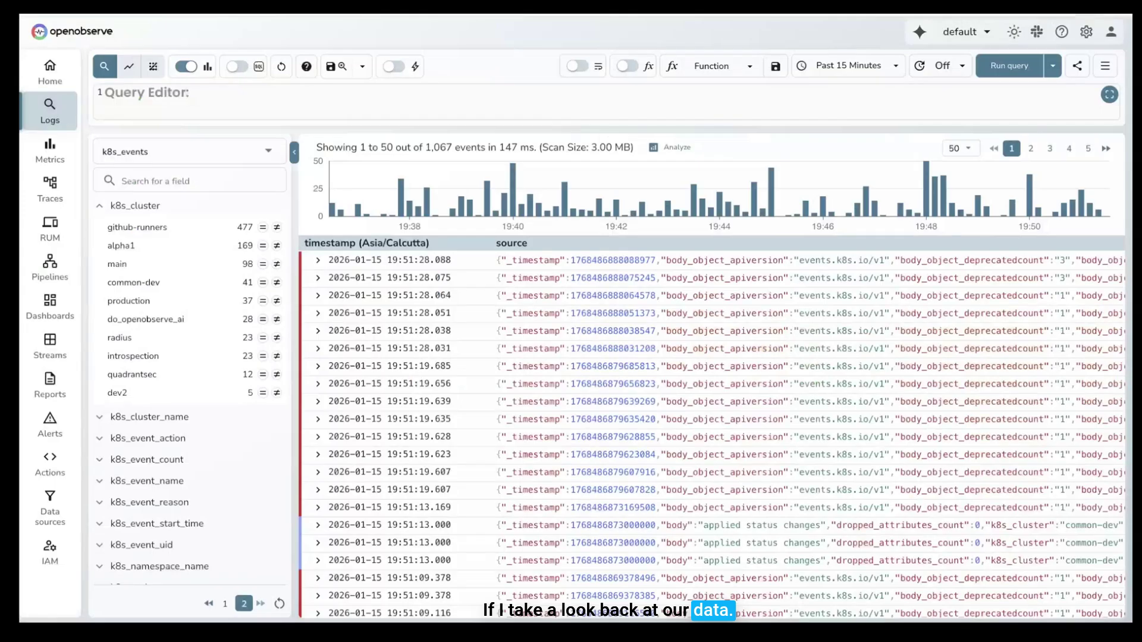
Step: Open the details of a k8s_events log record and examine its flattened body_object fields
{"action": "left_click", "coordinate": [641, 335]}
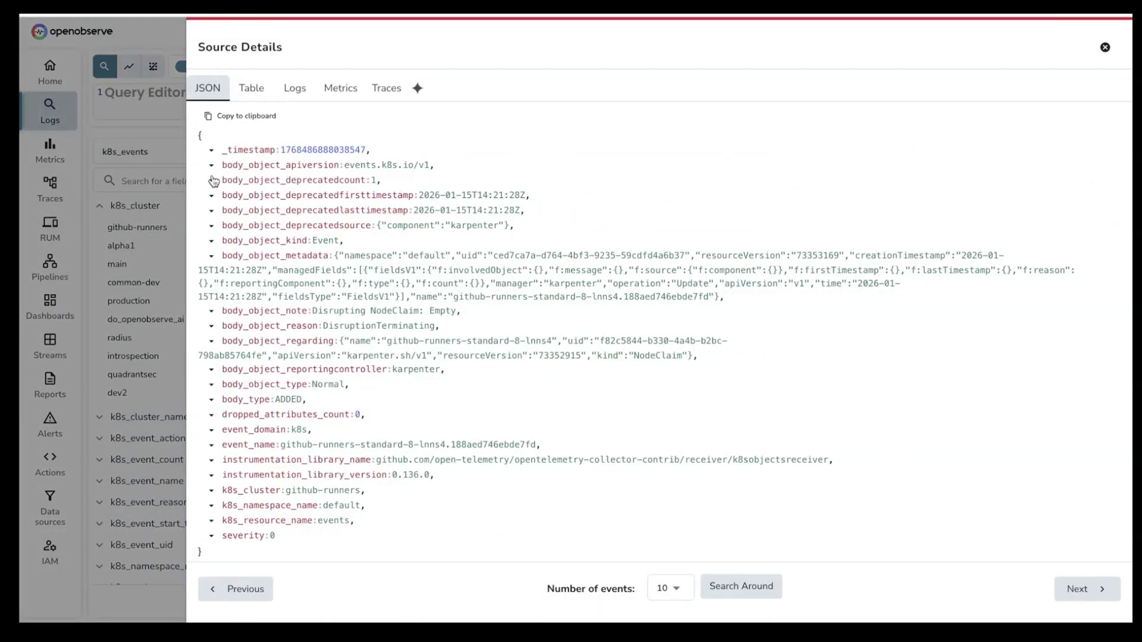
{"action": "left_click_drag", "start_coordinate": [221, 162], "coordinate": [393, 410]}
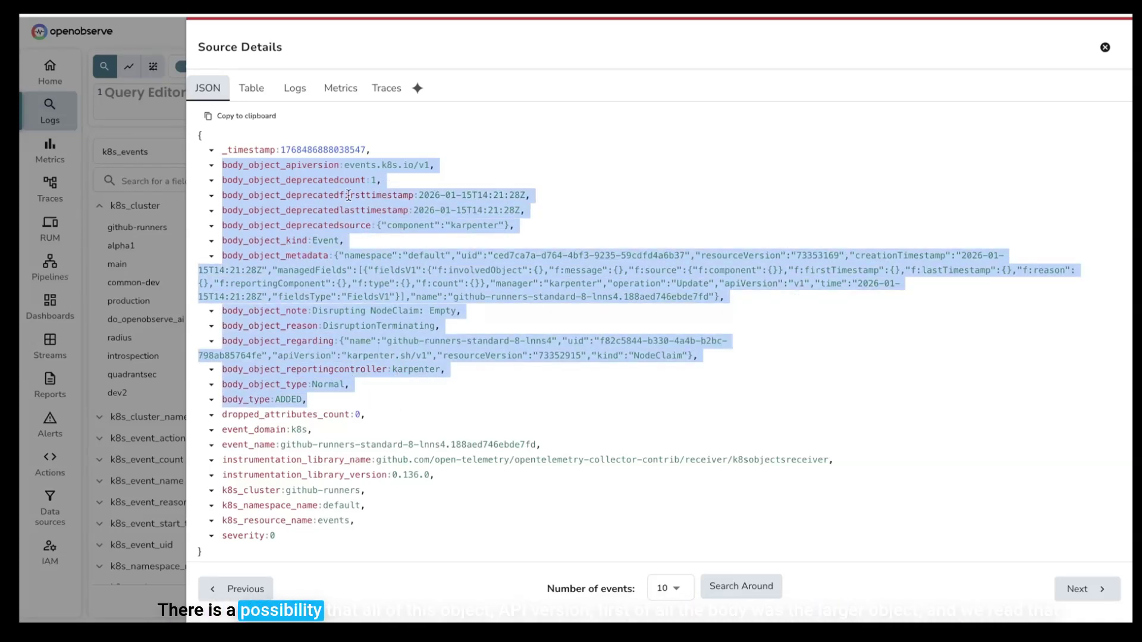
{"action": "left_click", "coordinate": [250, 168]}
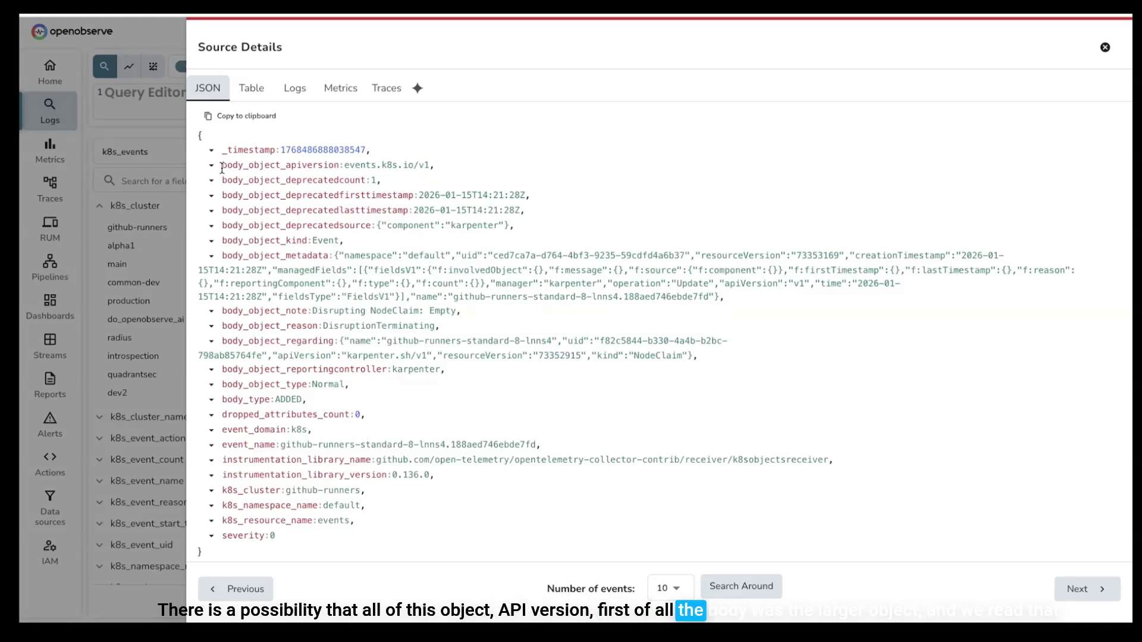
{"action": "left_click_drag", "start_coordinate": [222, 168], "coordinate": [244, 169]}
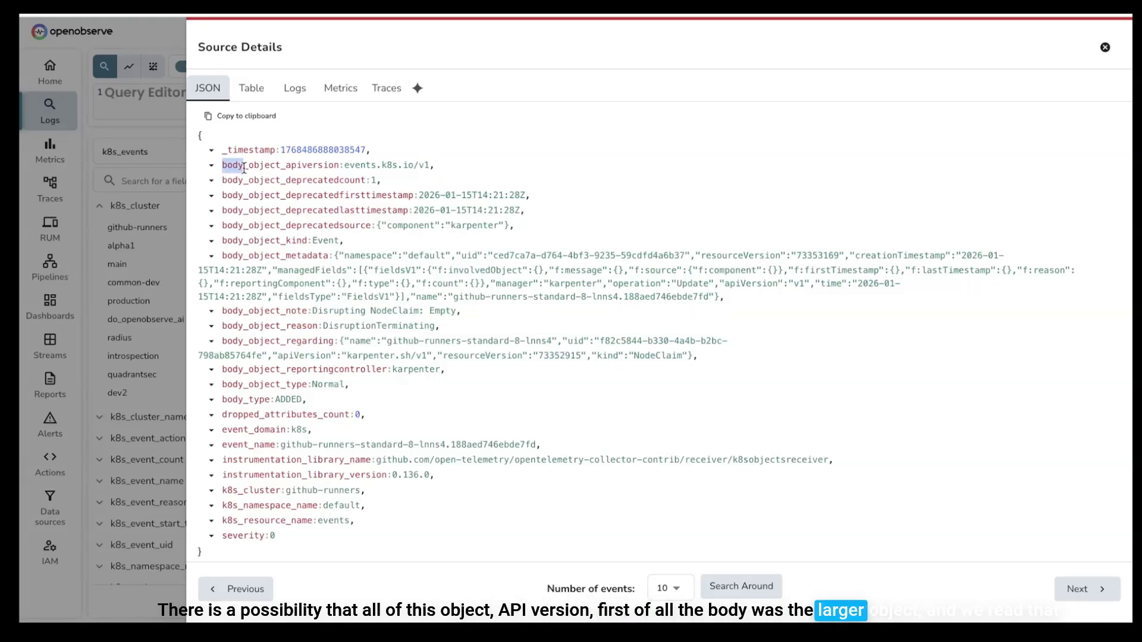
{"action": "left_click", "coordinate": [251, 166]}
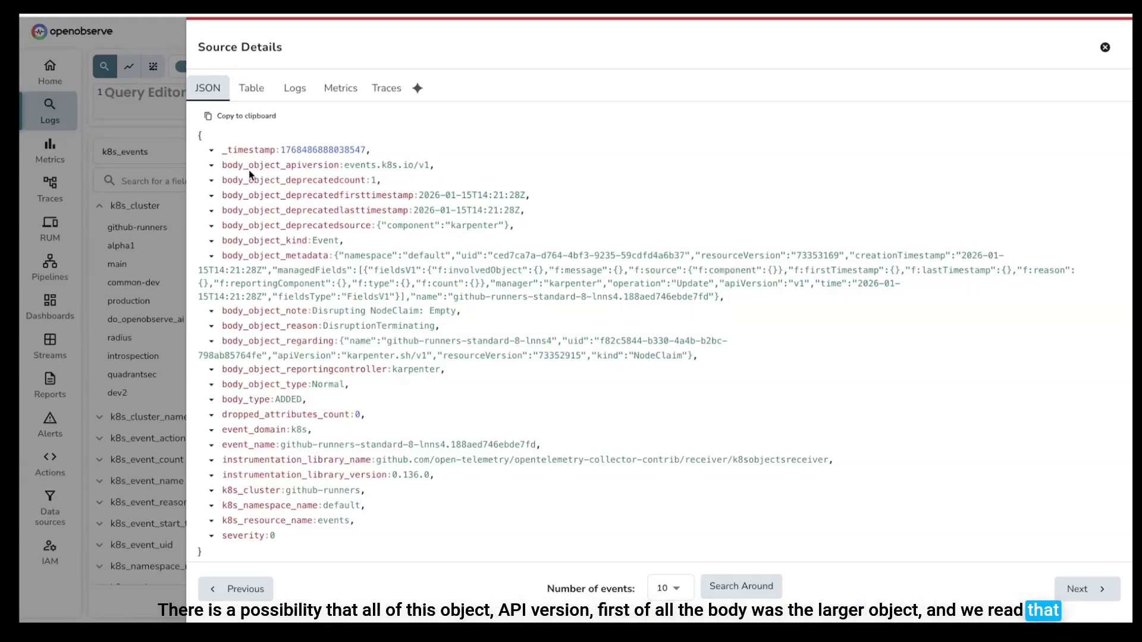
{"action": "left_click_drag", "start_coordinate": [251, 167], "coordinate": [339, 189]}
{"action": "left_click", "coordinate": [293, 167]}
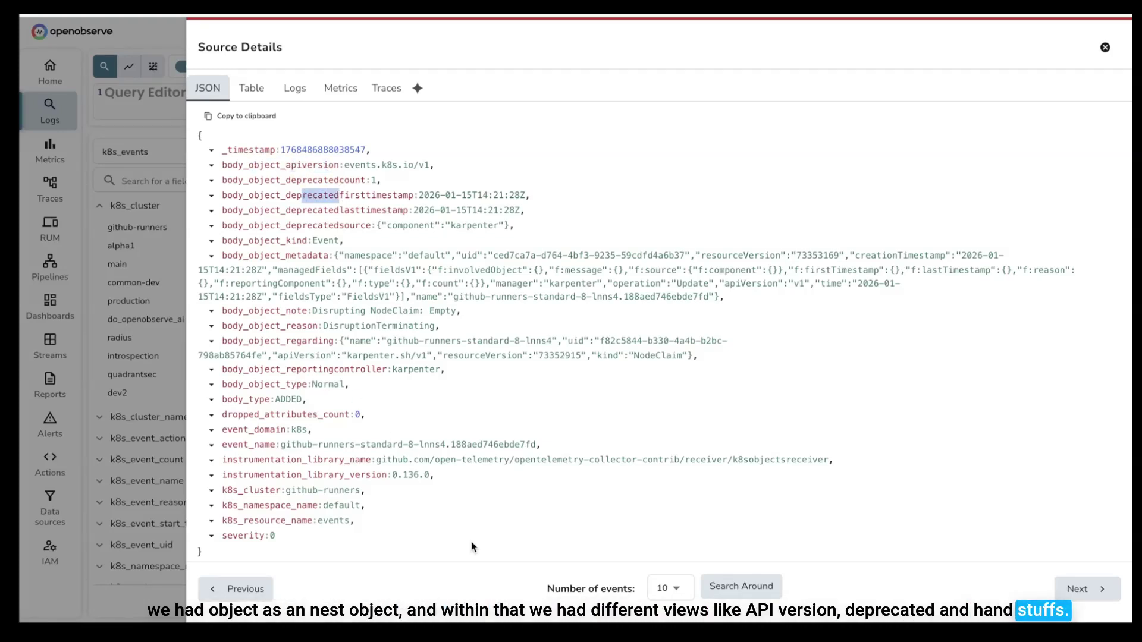
Step: Advance through the log records to the "applied status changes" one, examine its flattened k8s_event fields, and close the details
{"action": "left_click", "coordinate": [1096, 598]}
{"action": "left_click", "coordinate": [1096, 597]}
{"action": "left_click", "coordinate": [1096, 597]}
{"action": "left_click", "coordinate": [1096, 598]}
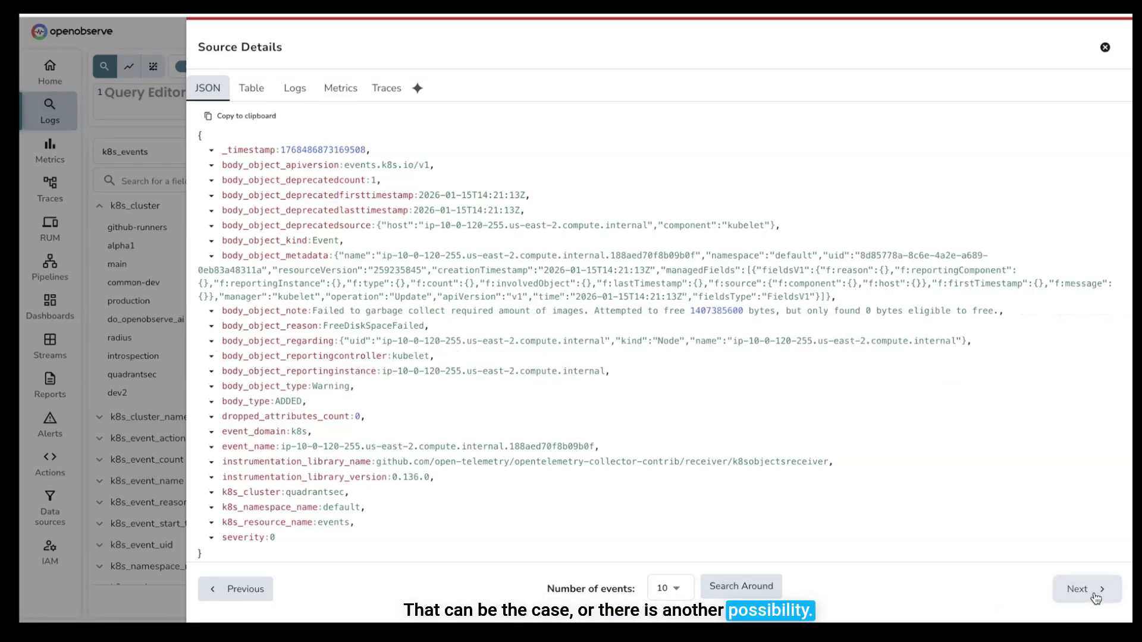
{"action": "left_click", "coordinate": [1096, 597]}
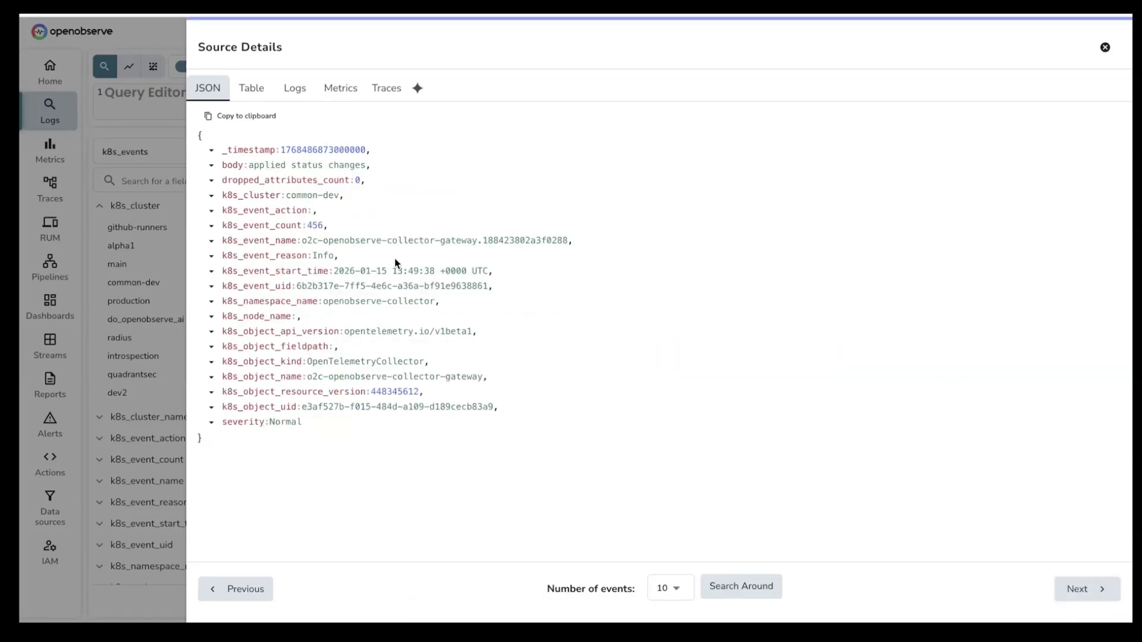
{"action": "left_click_drag", "start_coordinate": [222, 196], "coordinate": [251, 225]}
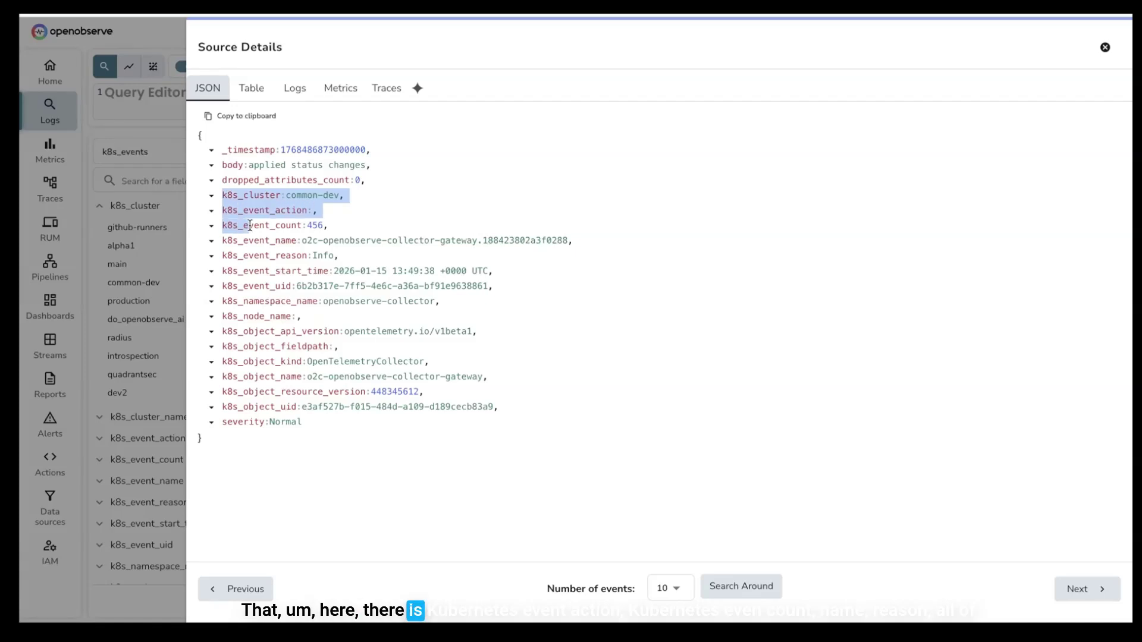
{"action": "left_click", "coordinate": [260, 201]}
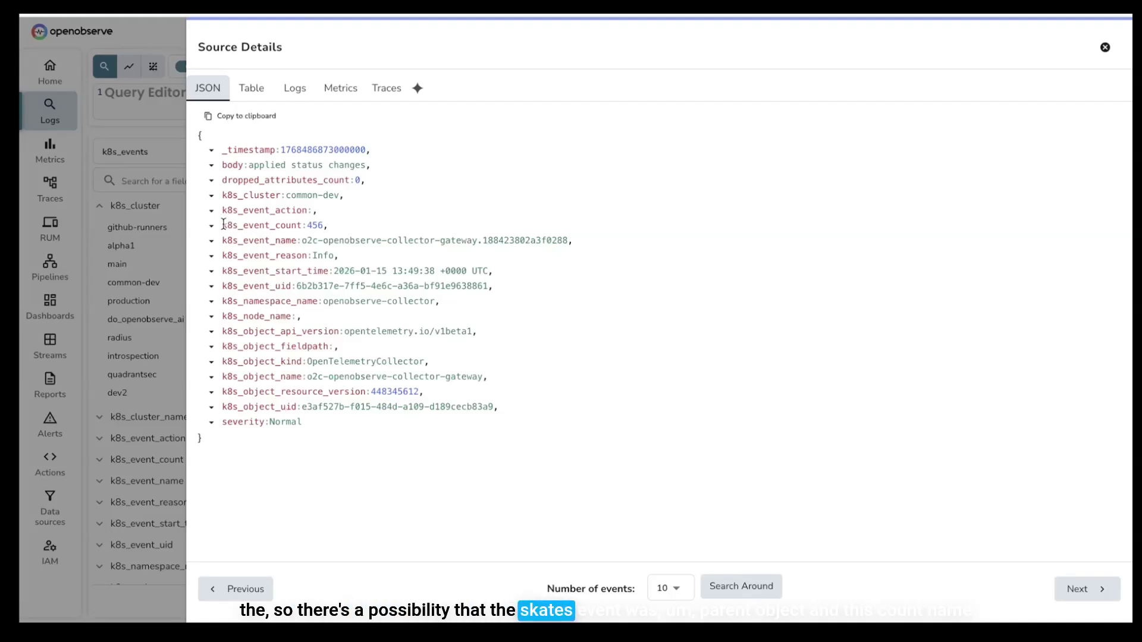
{"action": "left_click_drag", "start_coordinate": [224, 224], "coordinate": [269, 226]}
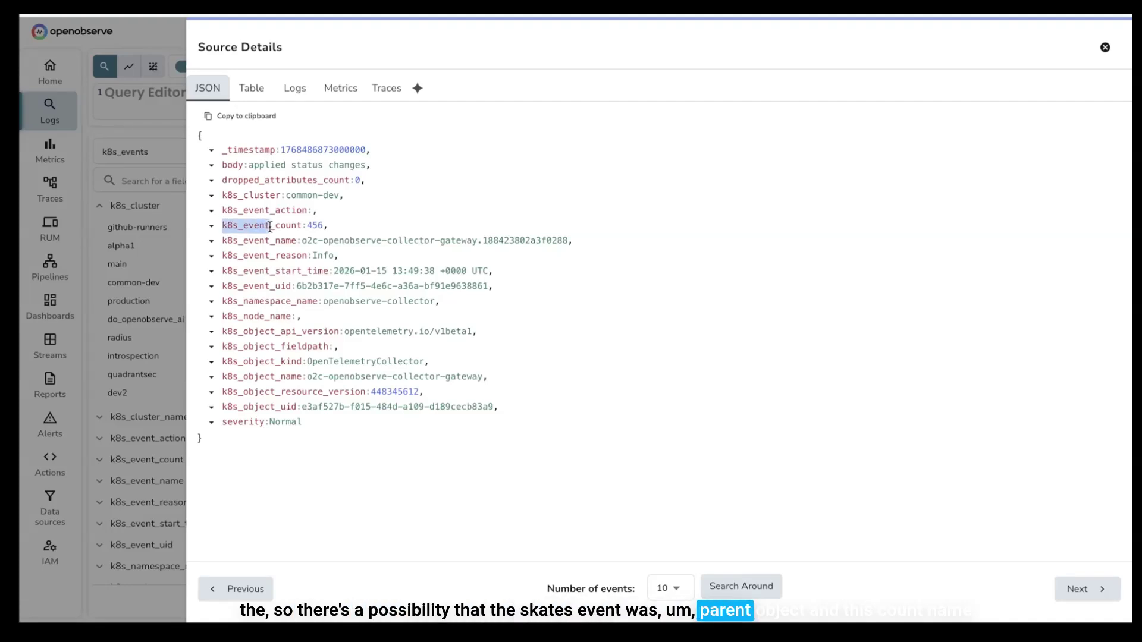
{"action": "double_click", "coordinate": [276, 232]}
{"action": "double_click", "coordinate": [278, 233]}
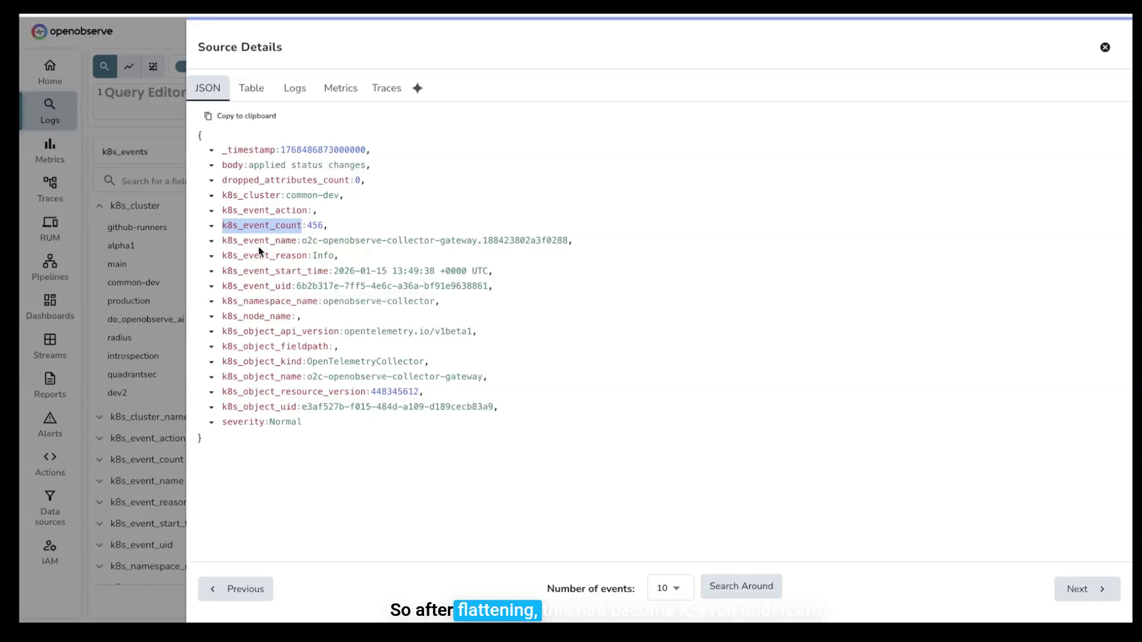
{"action": "left_click", "coordinate": [273, 240]}
{"action": "left_click_drag", "start_coordinate": [227, 226], "coordinate": [294, 232]}
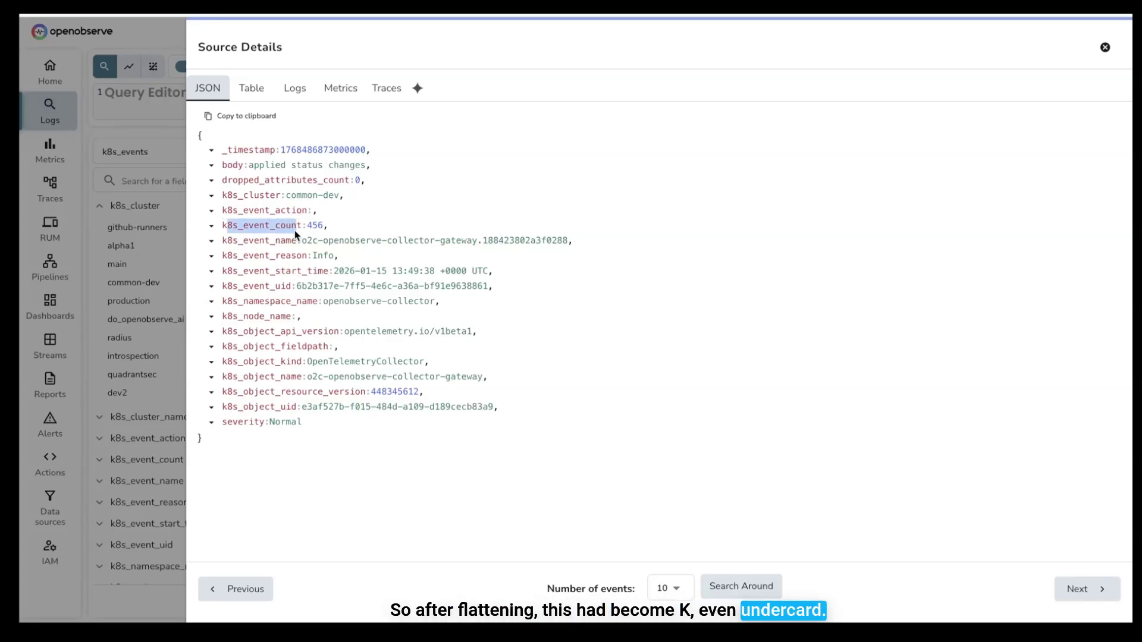
{"action": "left_click", "coordinate": [166, 227]}
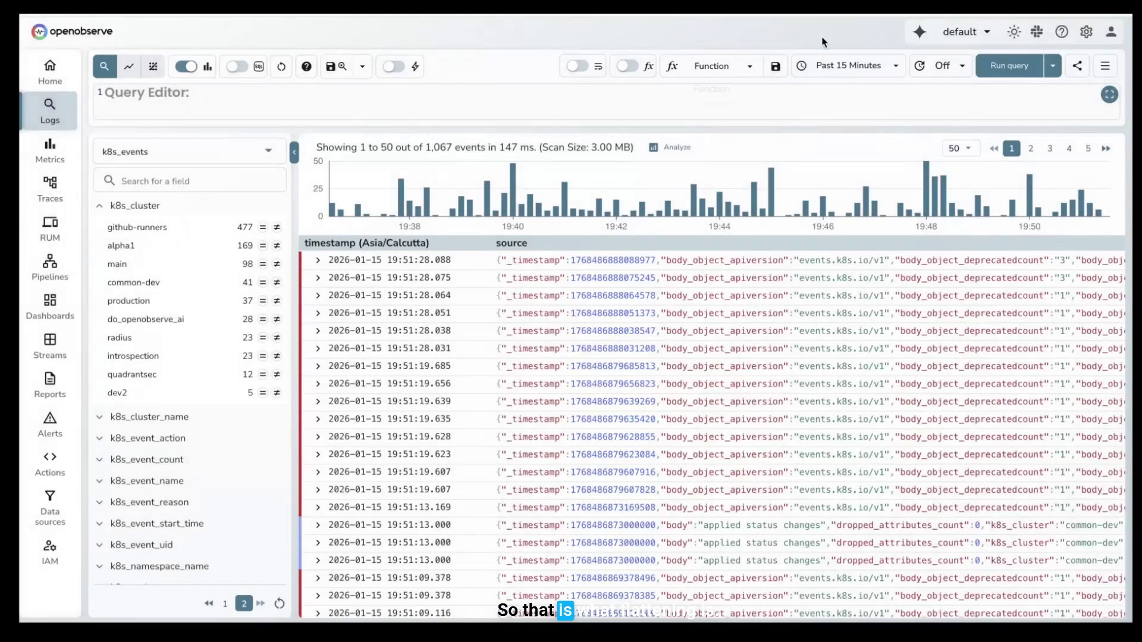
Step: Switch to the Miro web whiteboard and write a text note showing a nested k8s object with empty events, count and name fields
{"action": "left_click", "coordinate": [647, 364]}
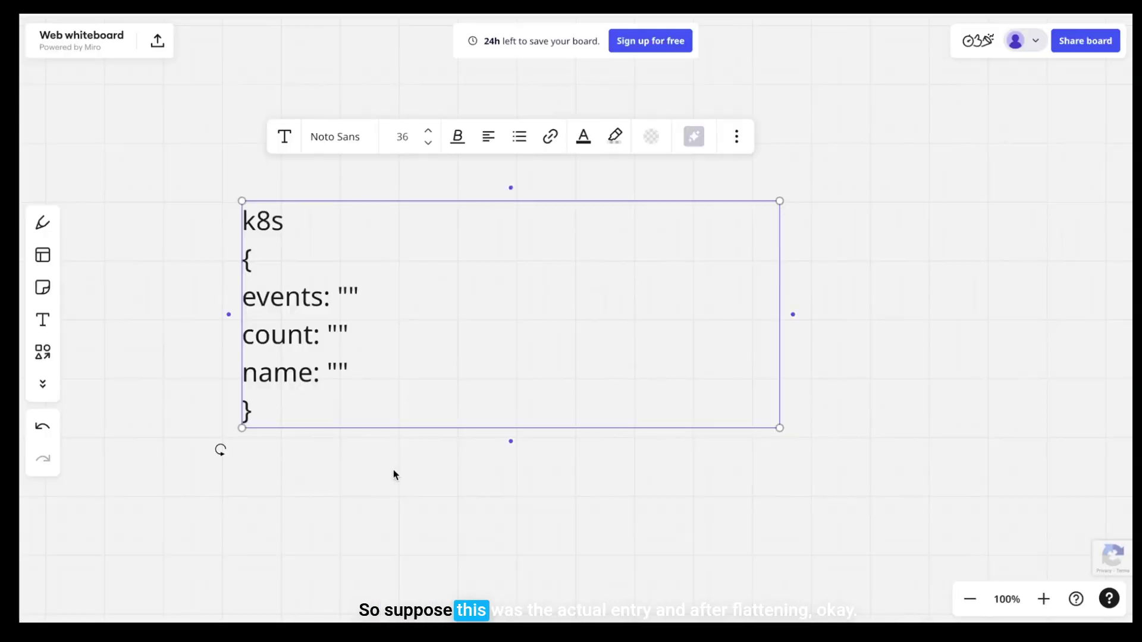
{"action": "left_click", "coordinate": [395, 471]}
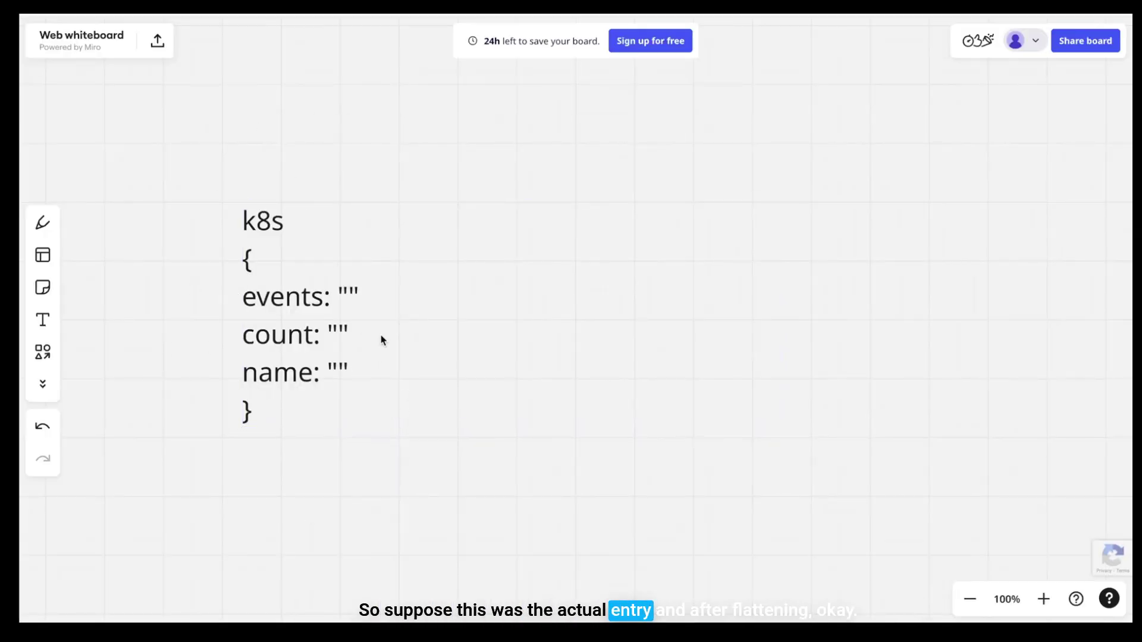
{"action": "left_click", "coordinate": [414, 324]}
{"action": "left_click", "coordinate": [556, 264]}
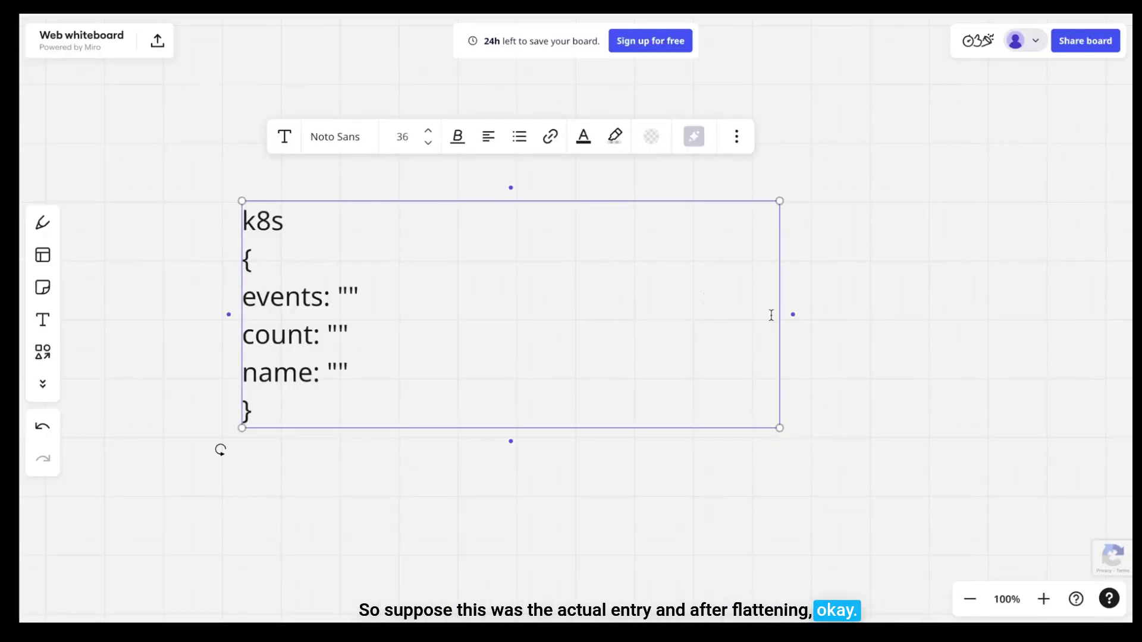
{"action": "left_click_drag", "start_coordinate": [793, 315], "coordinate": [474, 333]}
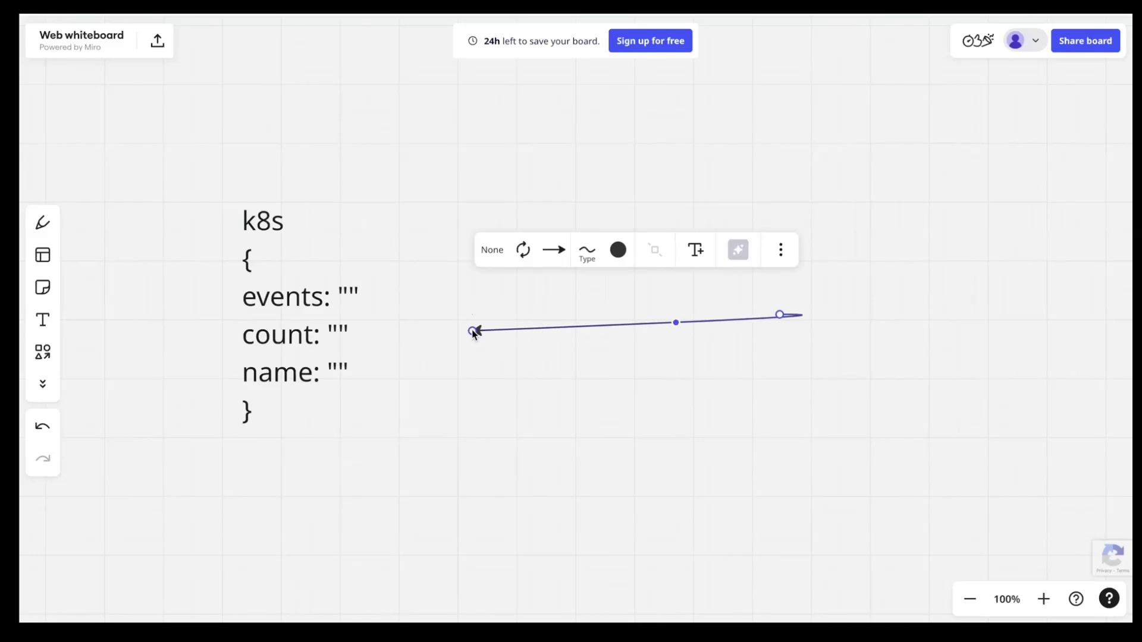
{"action": "key", "text": "ctrl+z"}
Step: Duplicate the nested k8s note beside the original and rewrite the copy as flattened fields k8s_events: "", k8s_count: "" and k8s_name: ""
{"action": "left_click_drag", "start_coordinate": [187, 191], "coordinate": [421, 438]}
{"action": "key", "text": "ctrl+c"}
{"action": "key", "text": "ctrl+v"}
{"action": "left_click", "coordinate": [574, 269]}
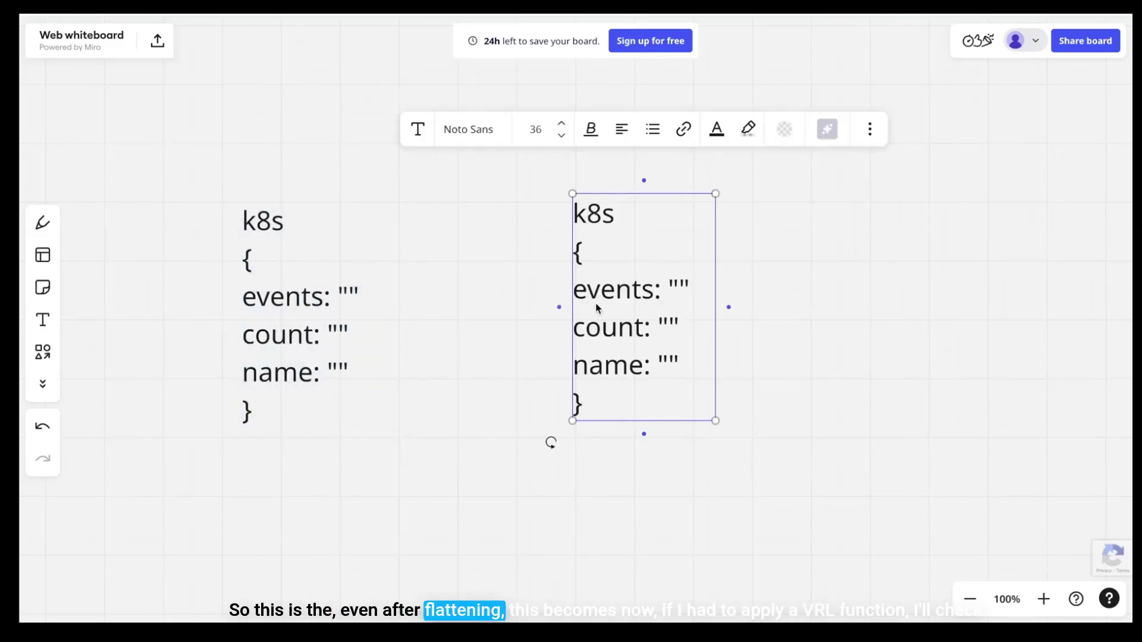
{"action": "left_click_drag", "start_coordinate": [576, 403], "coordinate": [590, 199]}
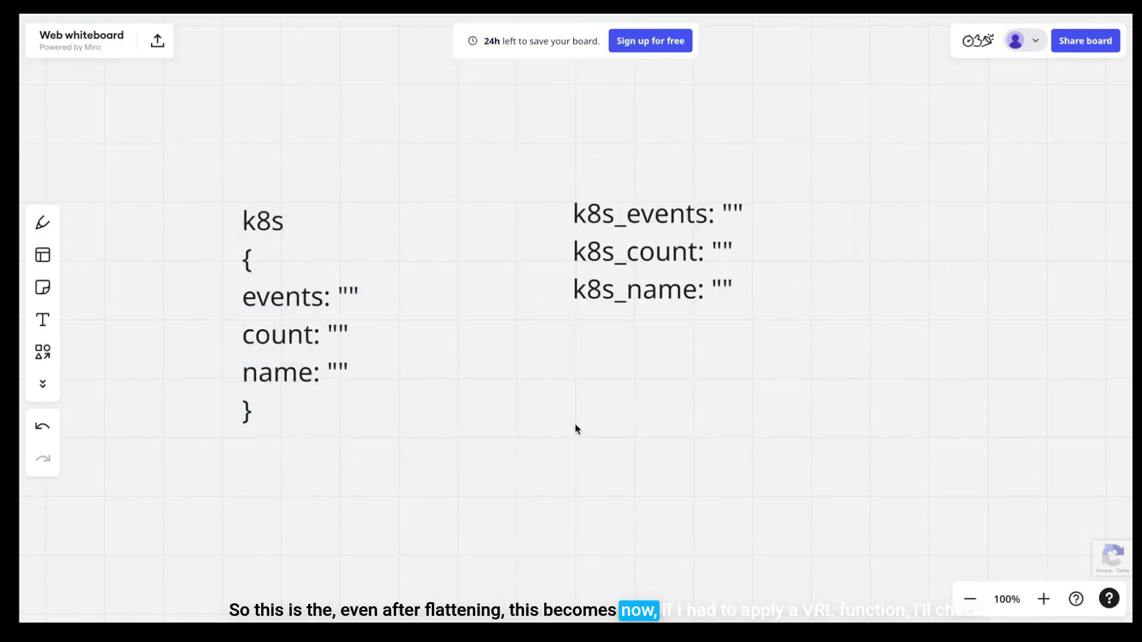
Step: Add a text note below the two examples with the first pseudo-code line "check if k8s_events value = info"
{"action": "scroll", "coordinate": [576, 428], "scroll_direction": "down", "scroll_amount": 1}
{"action": "scroll", "coordinate": [575, 429], "scroll_direction": "down", "scroll_amount": 3}
{"action": "scroll", "coordinate": [575, 429], "scroll_direction": "up", "scroll_amount": 1}
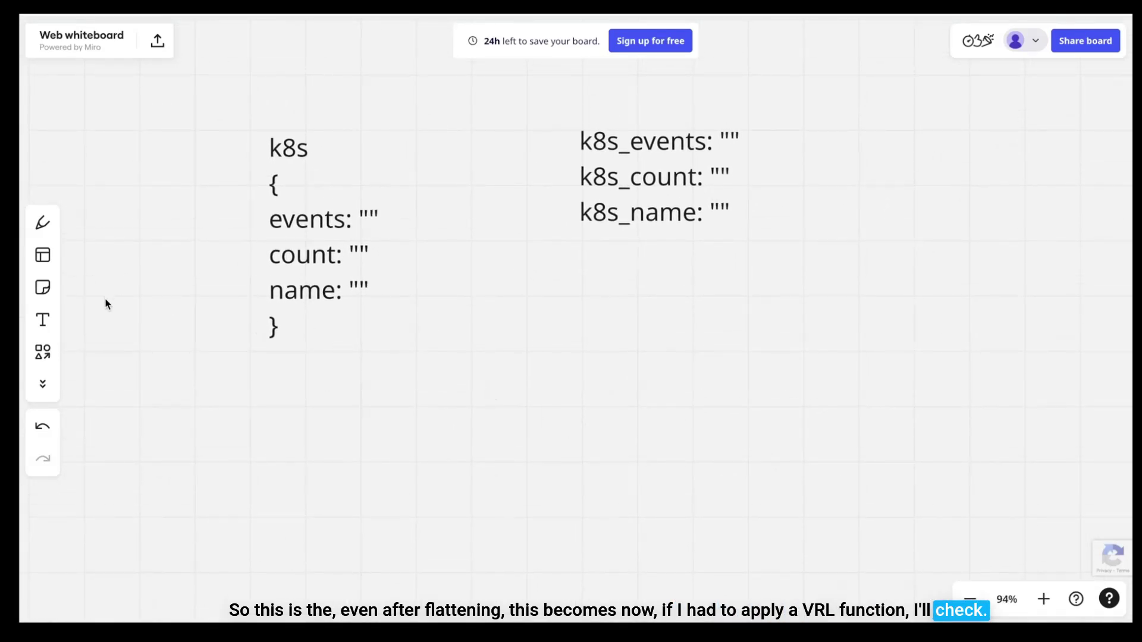
{"action": "left_click", "coordinate": [48, 323]}
{"action": "left_click", "coordinate": [459, 472]}
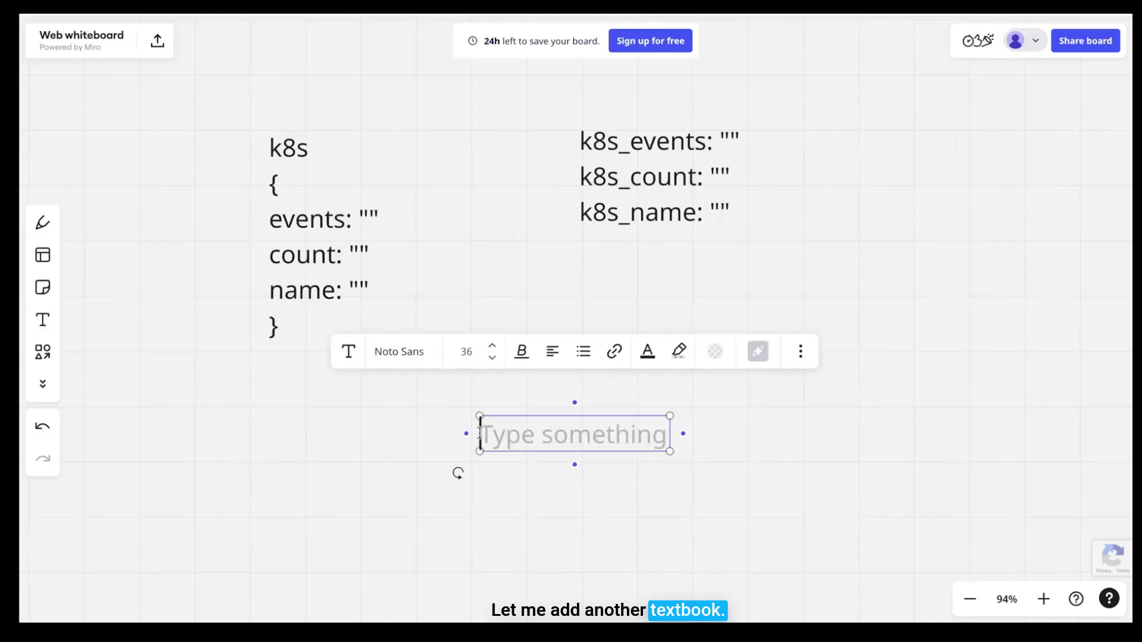
{"action": "type", "text": ".k8s_events = check "}
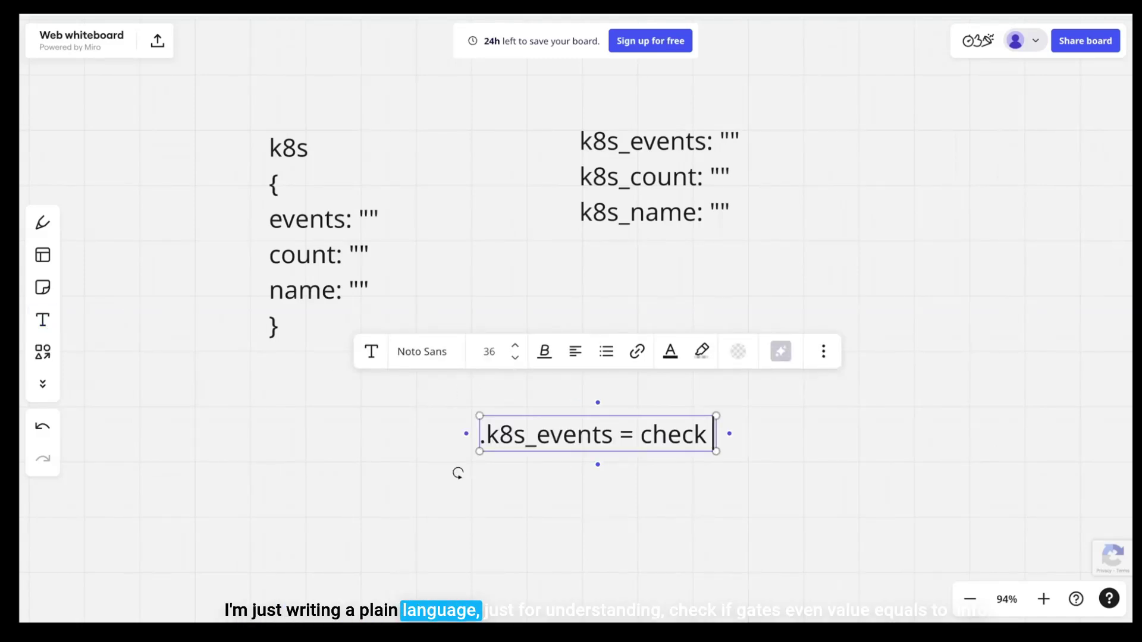
{"action": "type", "text": "if "}
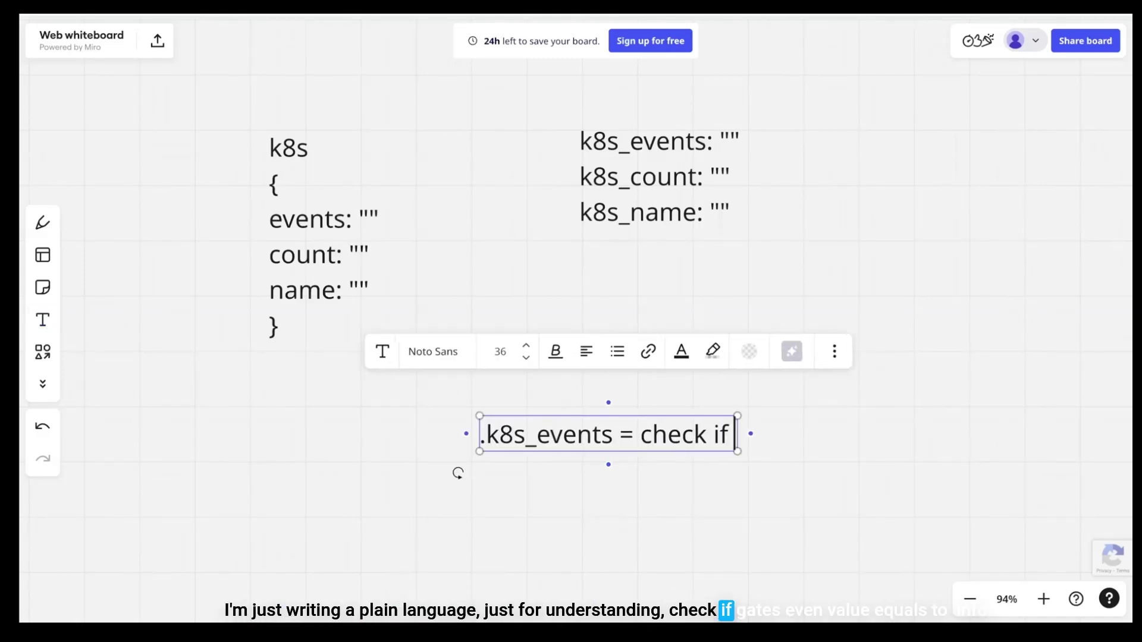
{"action": "type", "text": "k8s_event"}
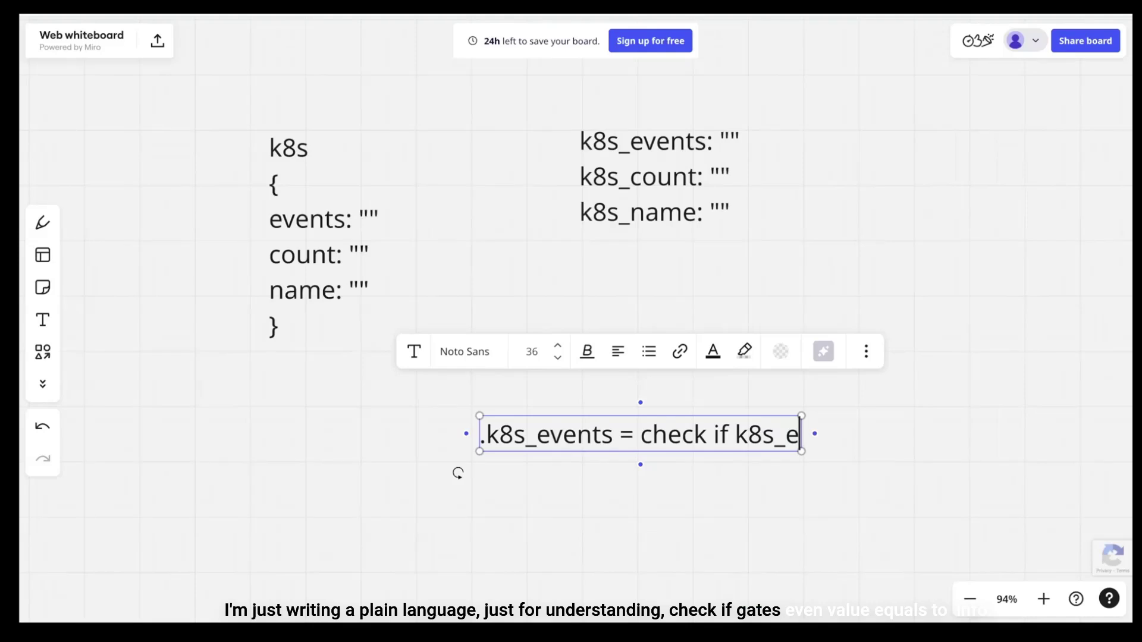
{"action": "type", "text": "s va"}
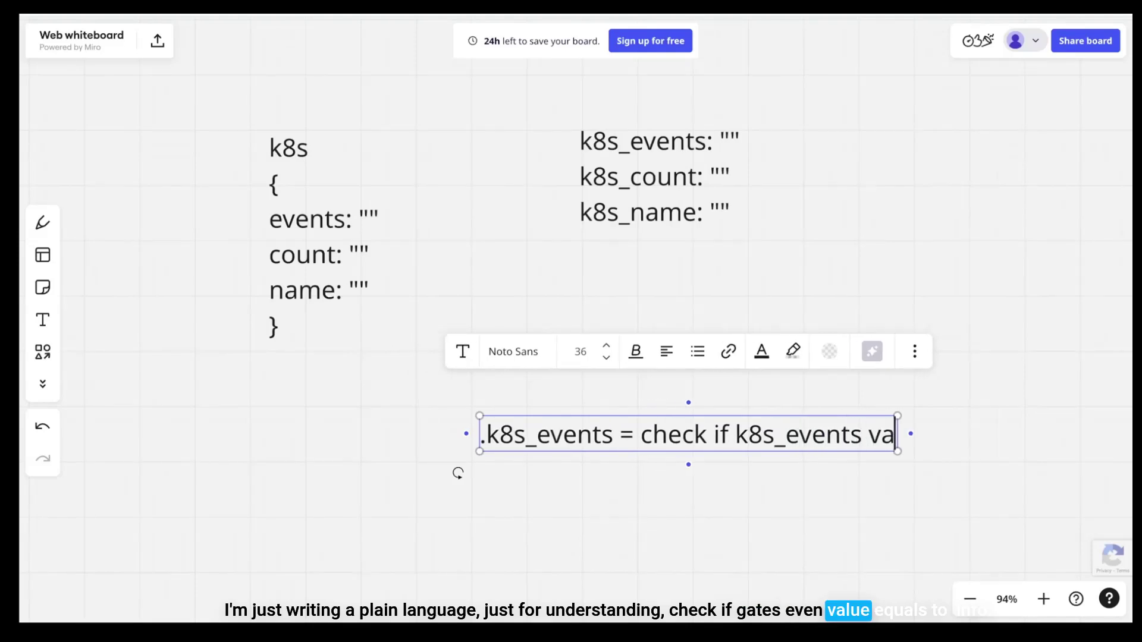
{"action": "type", "text": "lue = info"}
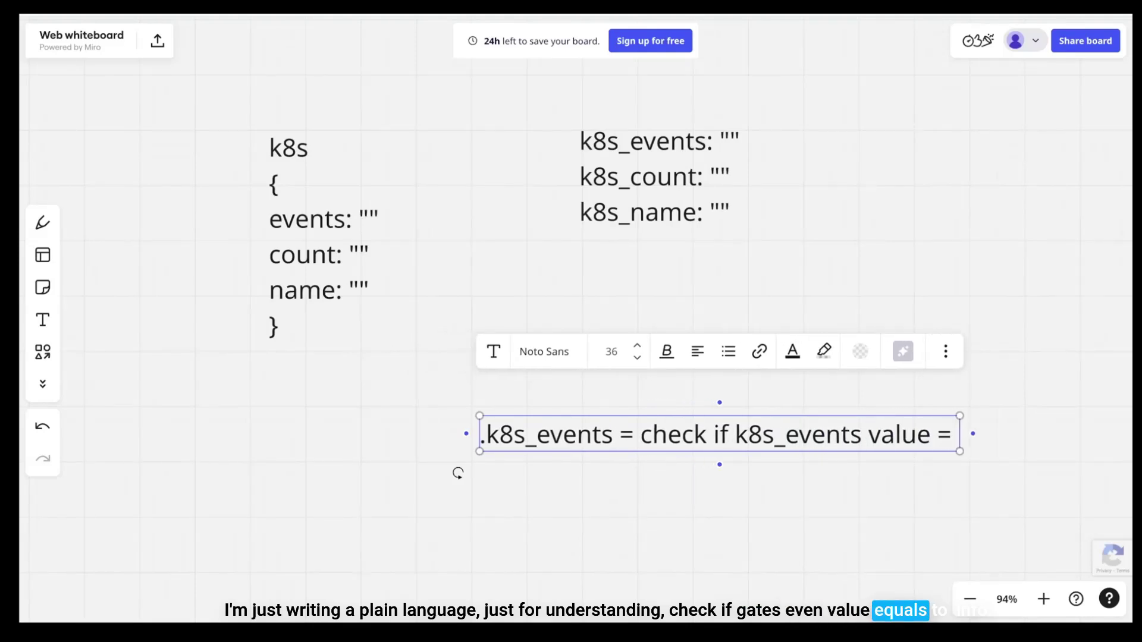
{"action": "key", "text": "Return"}
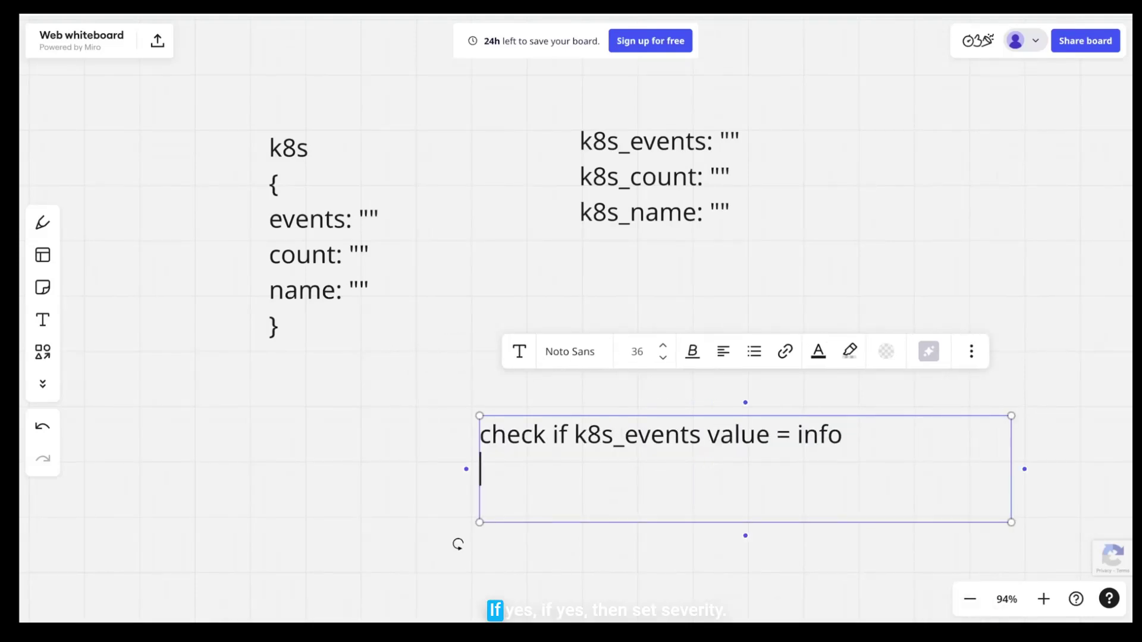
Step: Write the second pseudo-code line as: if yes , then set <.severity= "info">
{"action": "type", "text": "if yes"}
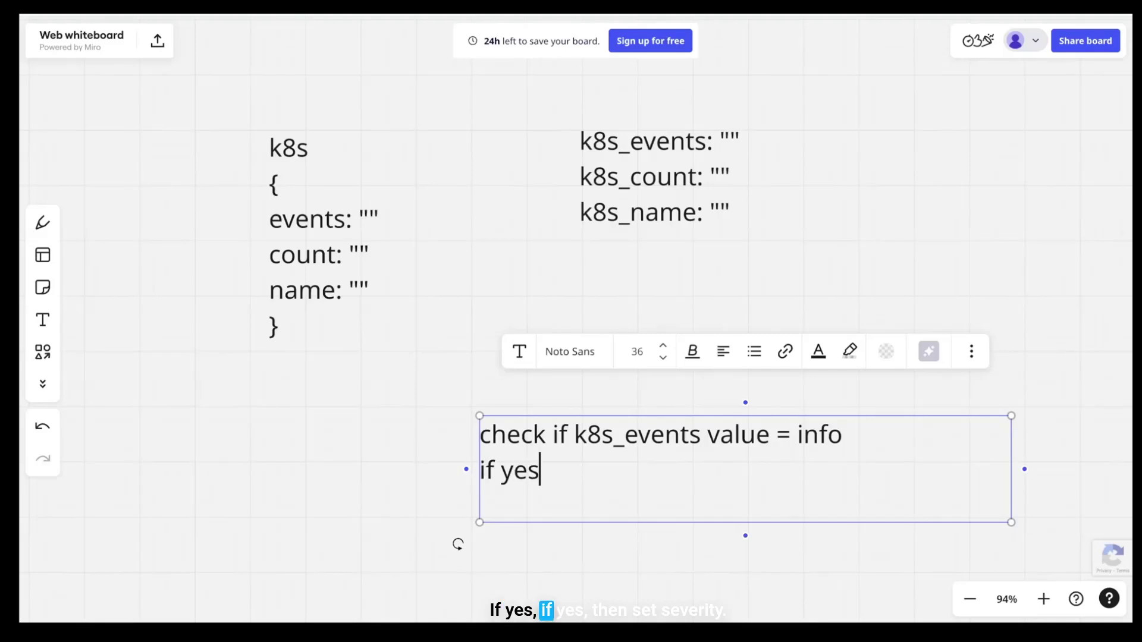
{"action": "type", "text": " , then set "}
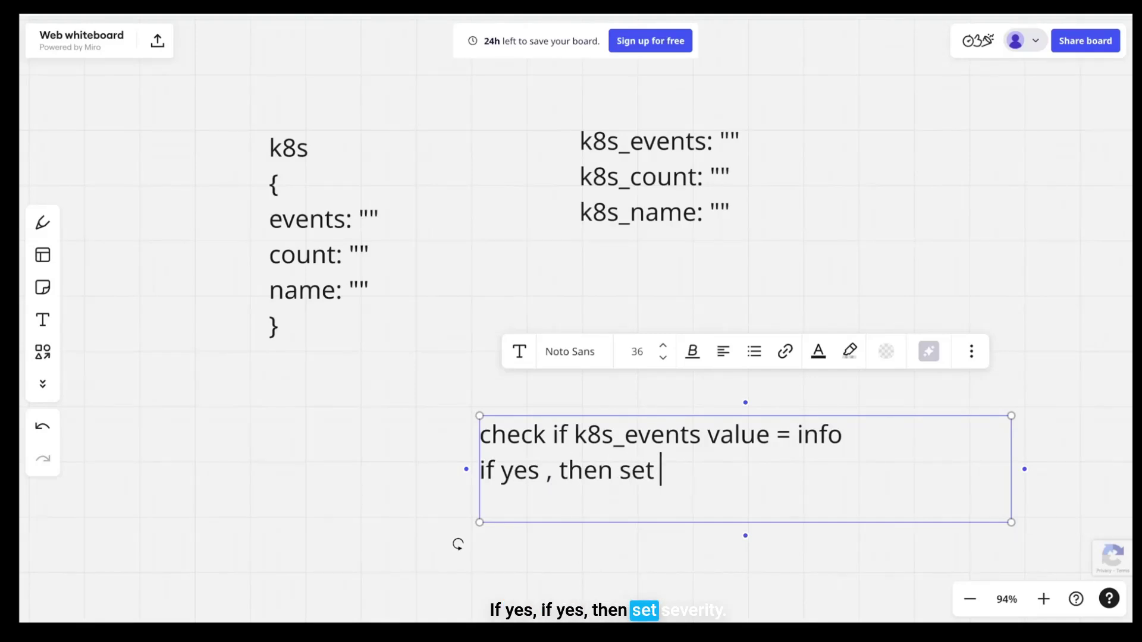
{"action": "type", "text": "se"}
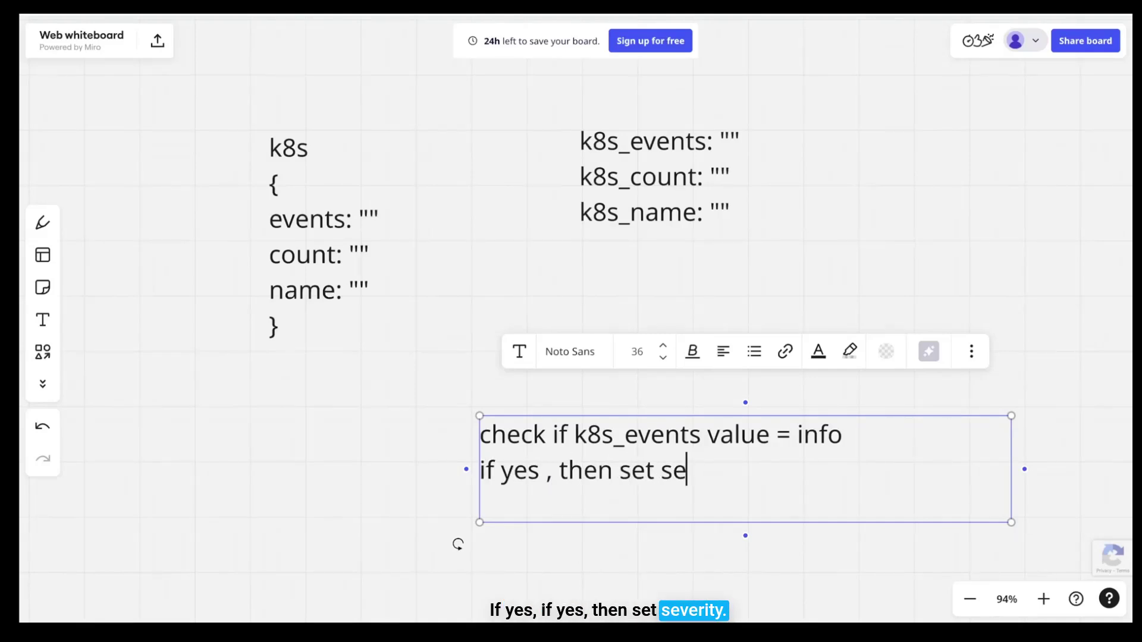
{"action": "key", "text": "BackSpace"}
{"action": "key", "text": "BackSpace"}
{"action": "type", "text": "sev"}
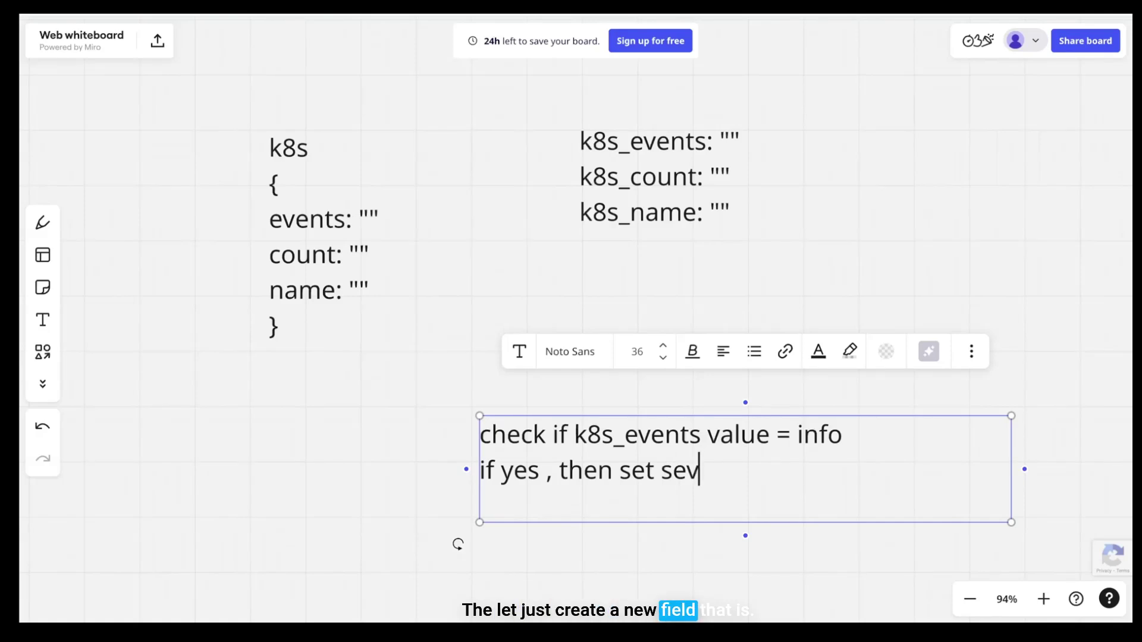
{"action": "key", "text": "BackSpace"}
{"action": "key", "text": "BackSpace"}
{"action": "key", "text": "BackSpace"}
{"action": "type", "text": "{"}
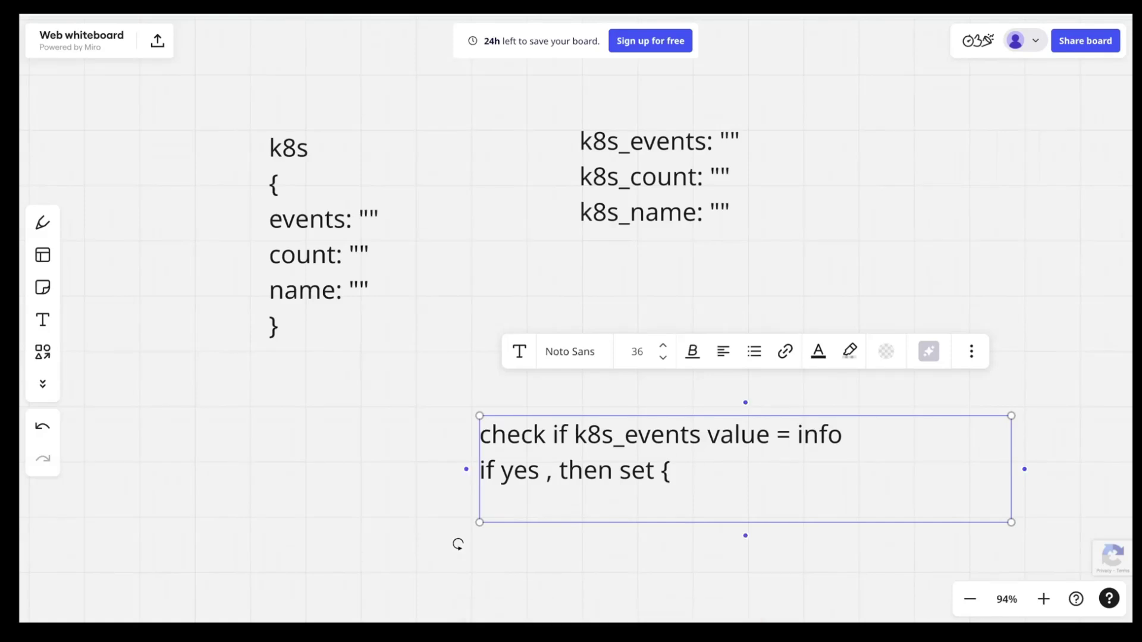
{"action": "key", "text": "BackSpace"}
{"action": "type", "text": "<.s"}
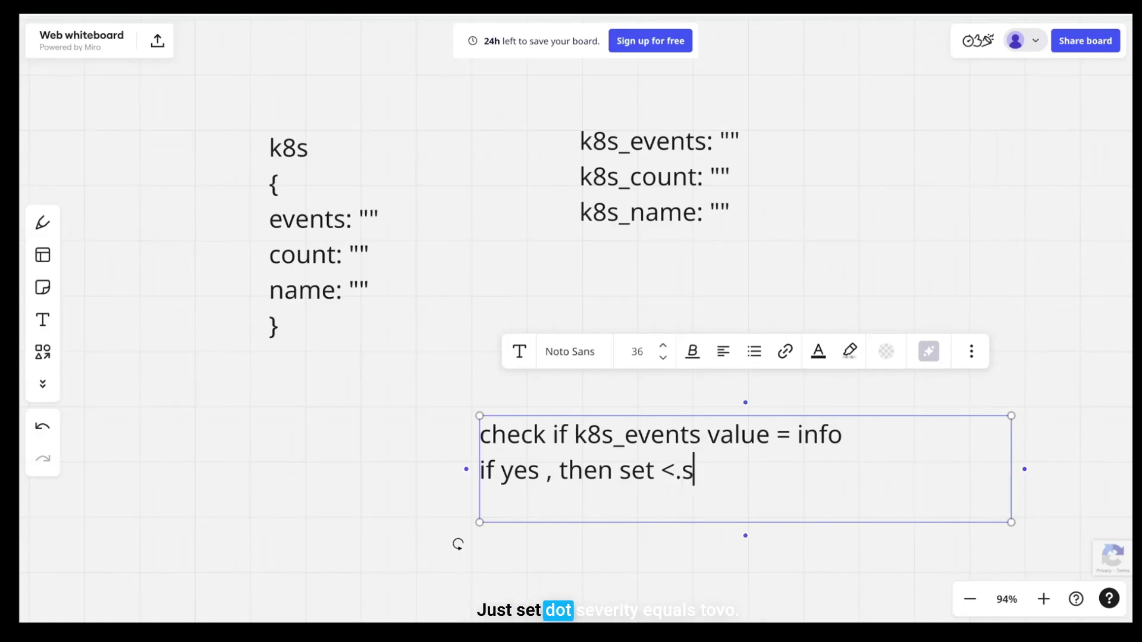
{"action": "type", "text": "everity"}
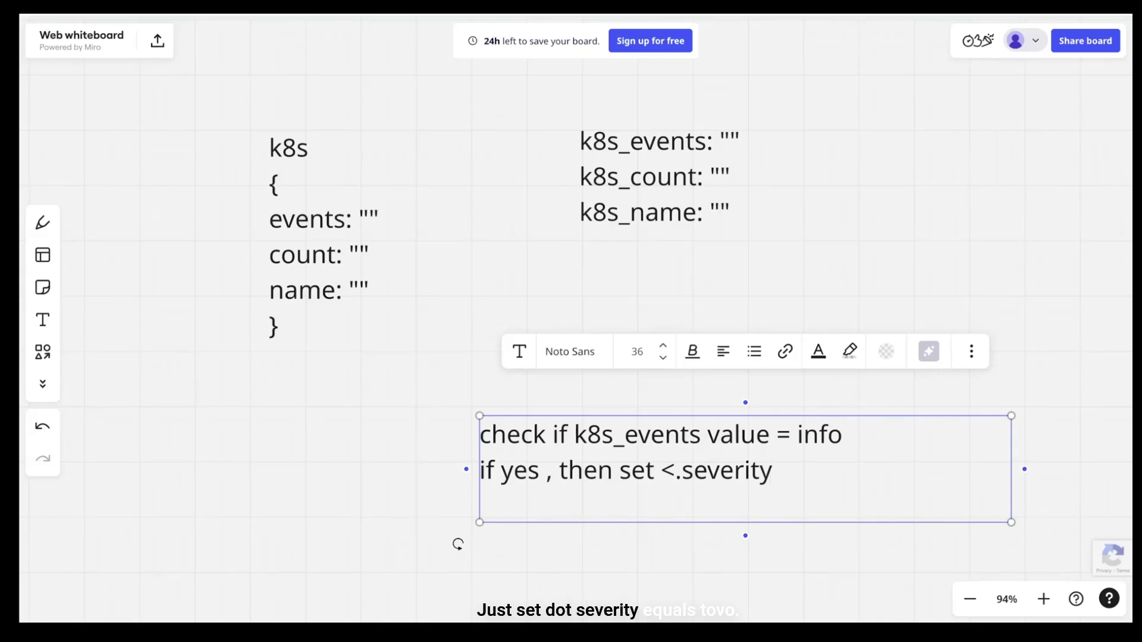
{"action": "type", "text": "= \"imfor"}
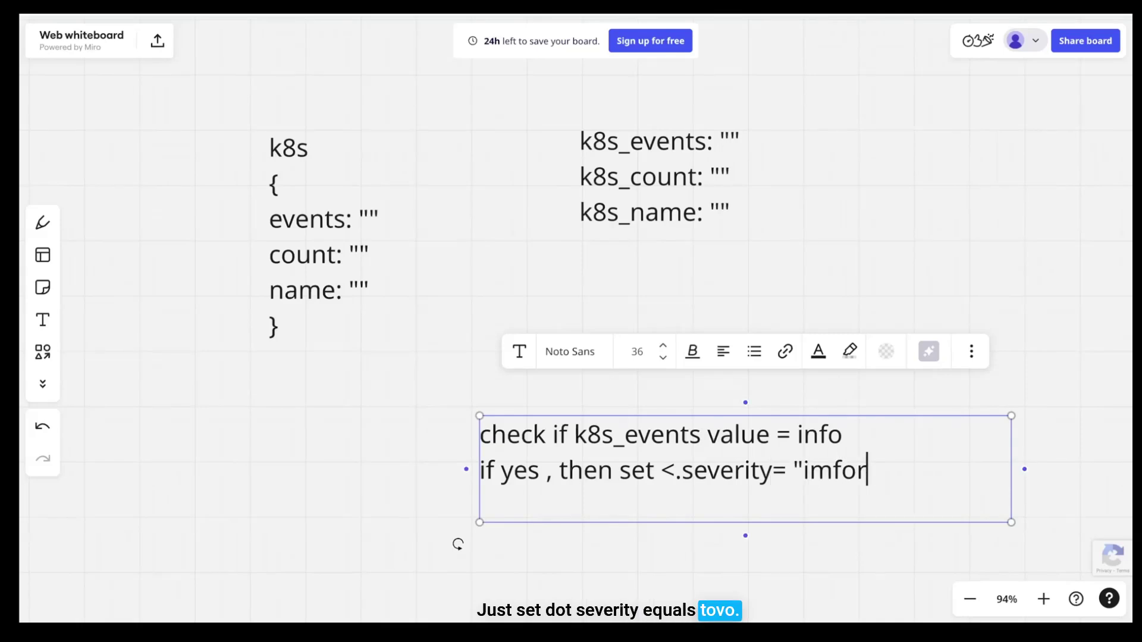
{"action": "key", "text": "BackSpace"}
{"action": "key", "text": "BackSpace"}
{"action": "key", "text": "BackSpace"}
{"action": "key", "text": "BackSpace"}
{"action": "type", "text": "nfo\""}
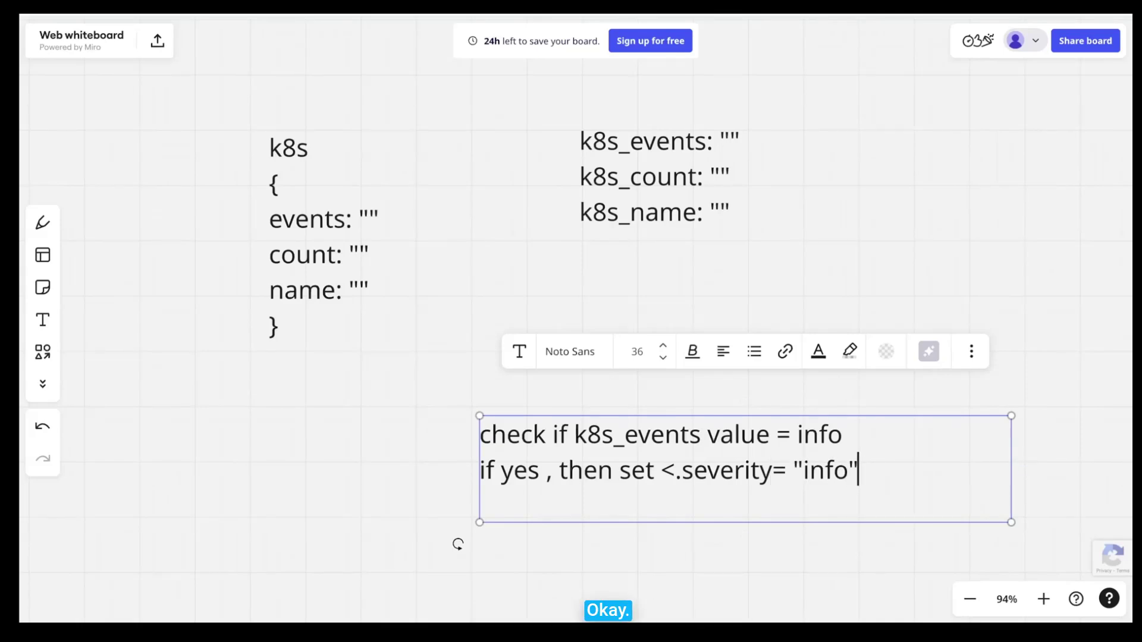
{"action": "type", "text": ">"}
{"action": "key", "text": "Return"}
Step: Complete the pseudo-code with the line: else set <severity="Warning">
{"action": "type", "text": "else se"}
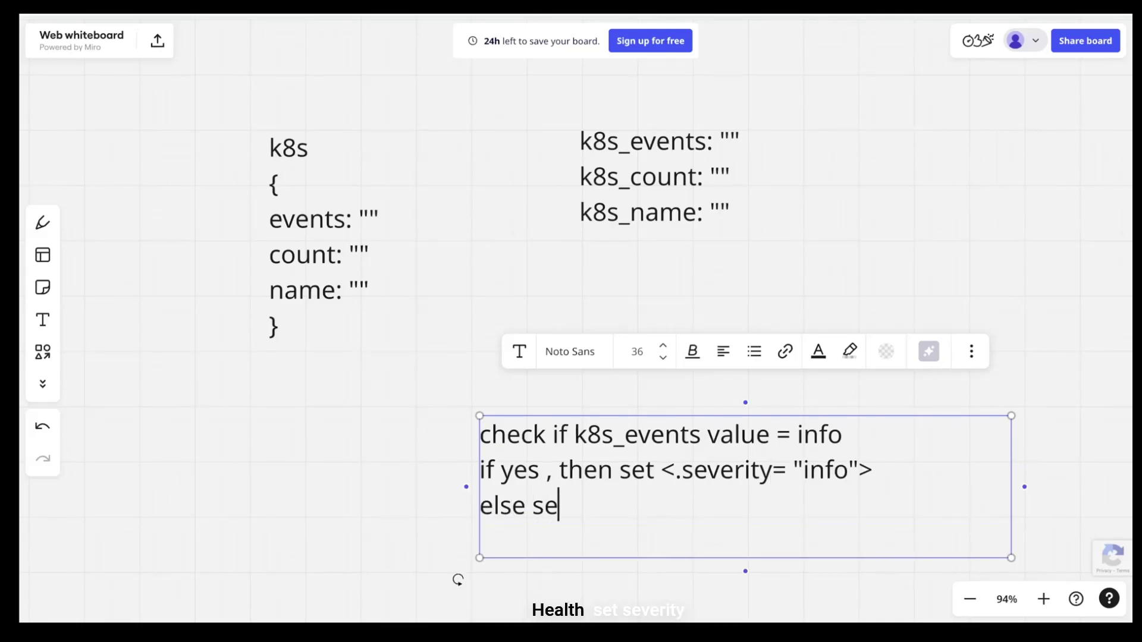
{"action": "type", "text": "t <sev"}
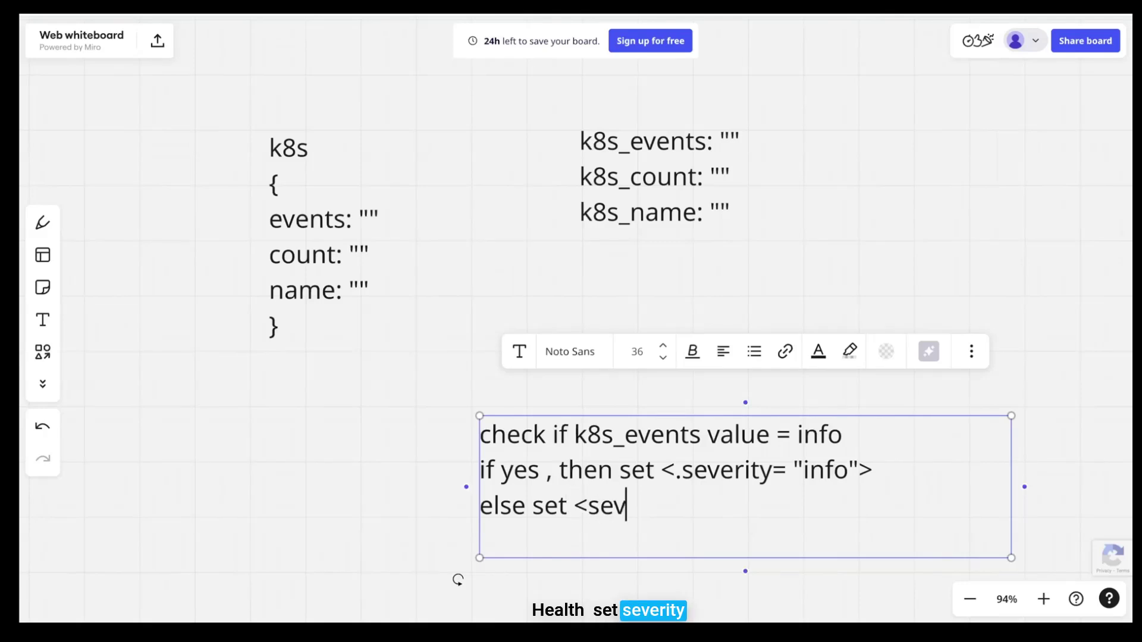
{"action": "type", "text": "er"}
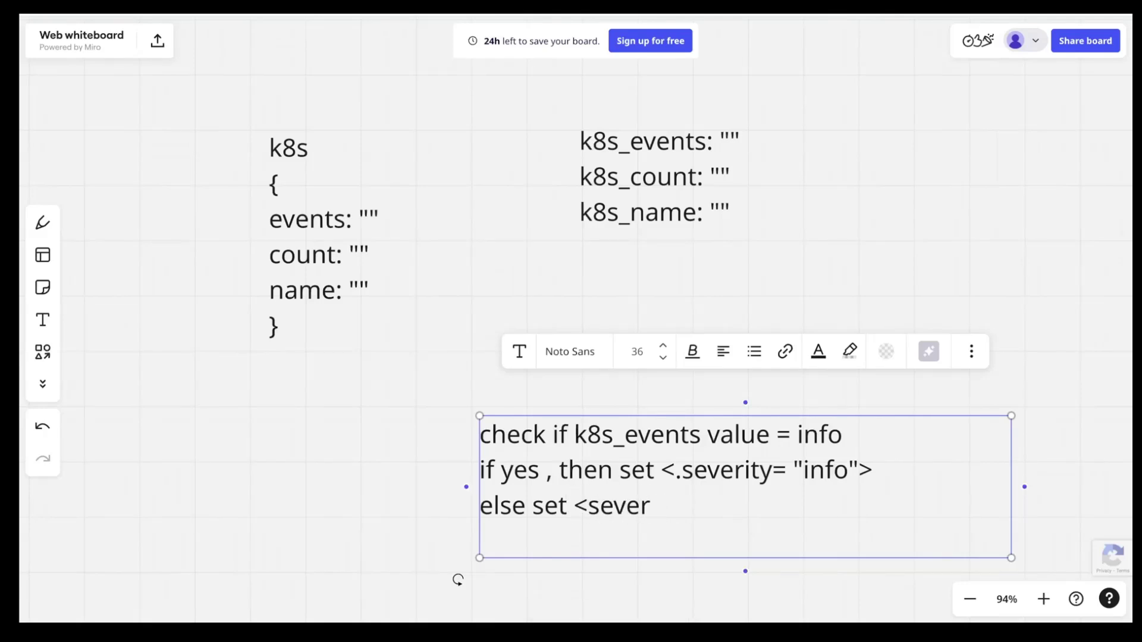
{"action": "type", "text": "tiyy="}
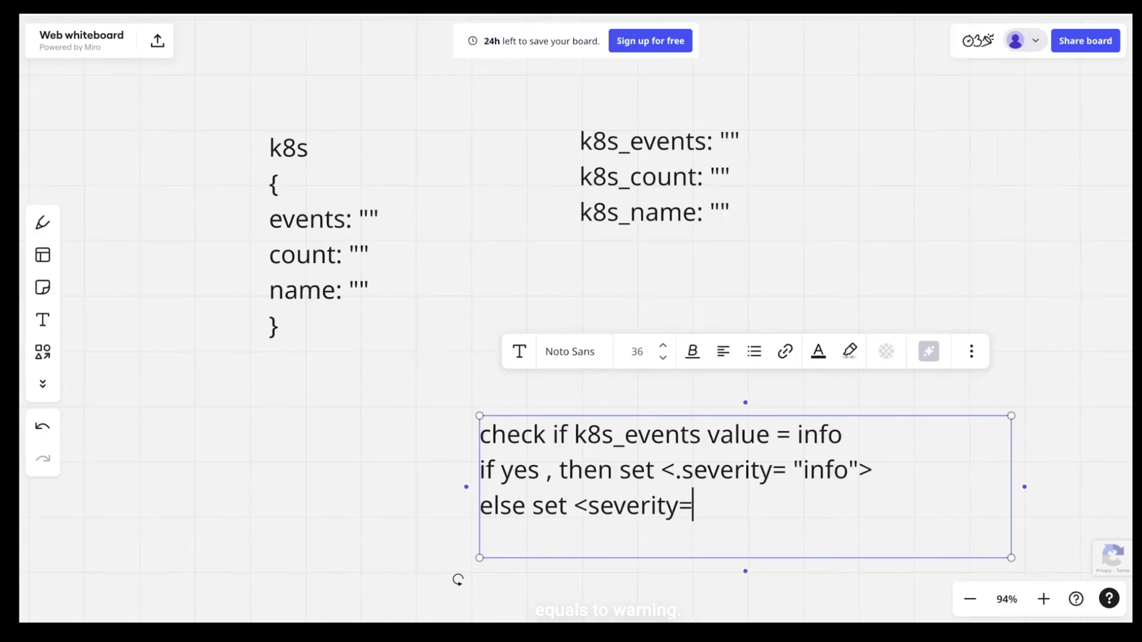
{"action": "type", "text": "\"Warning\"?"}
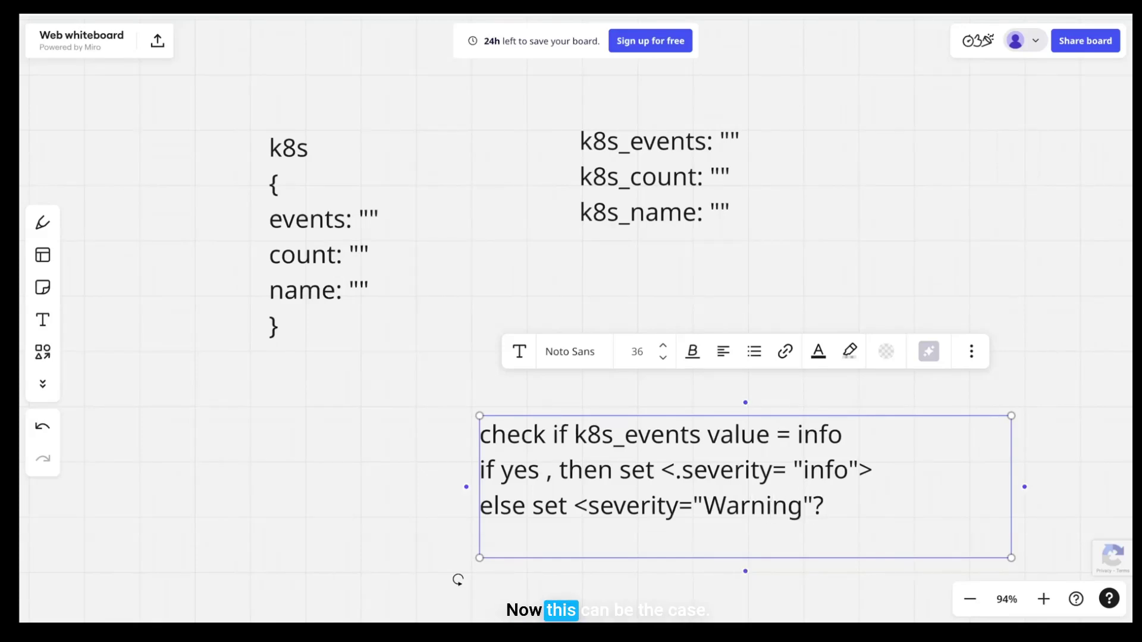
{"action": "key", "text": "BackSpace"}
{"action": "type", "text": ">"}
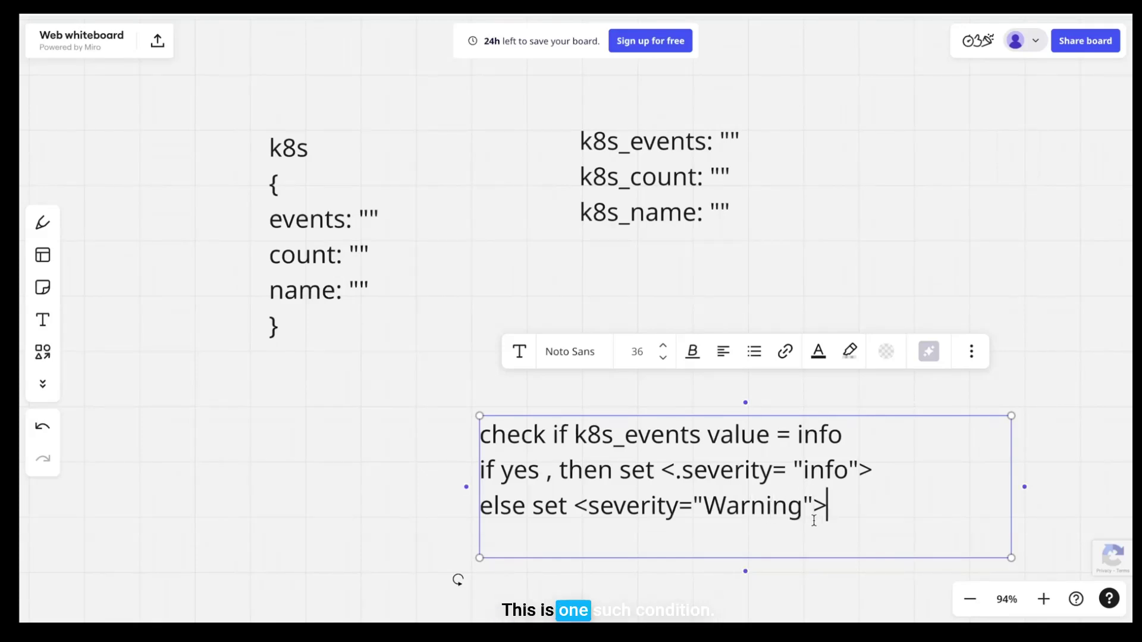
Step: Highlight the whole pseudo-code condition, and single out its k8s_events field reference
{"action": "left_click_drag", "start_coordinate": [834, 510], "coordinate": [463, 434]}
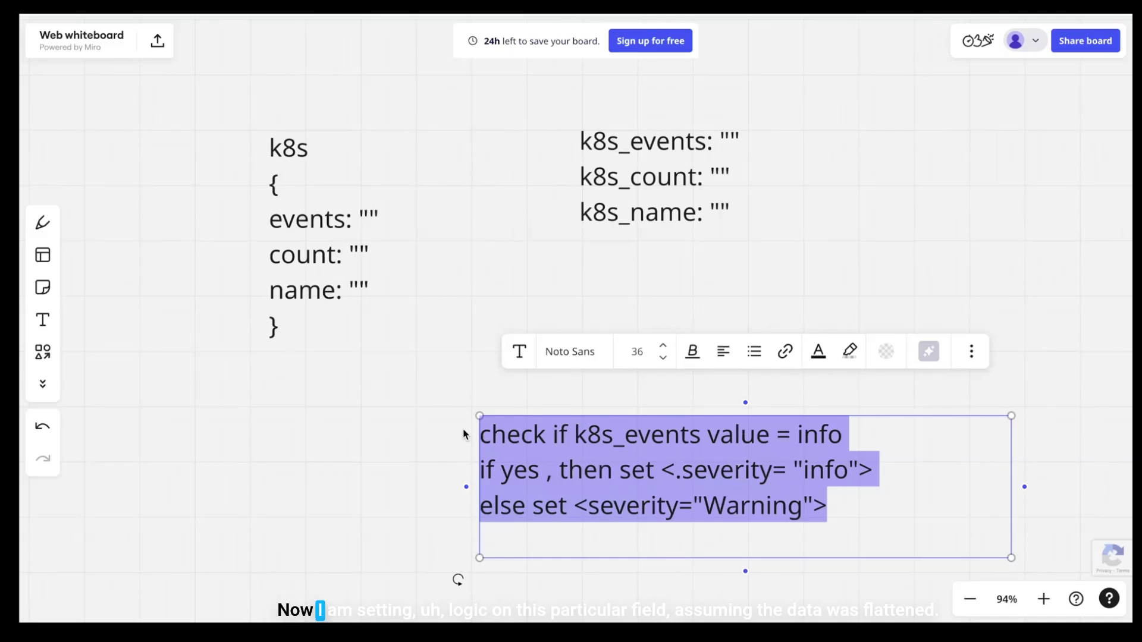
{"action": "left_click", "coordinate": [568, 436]}
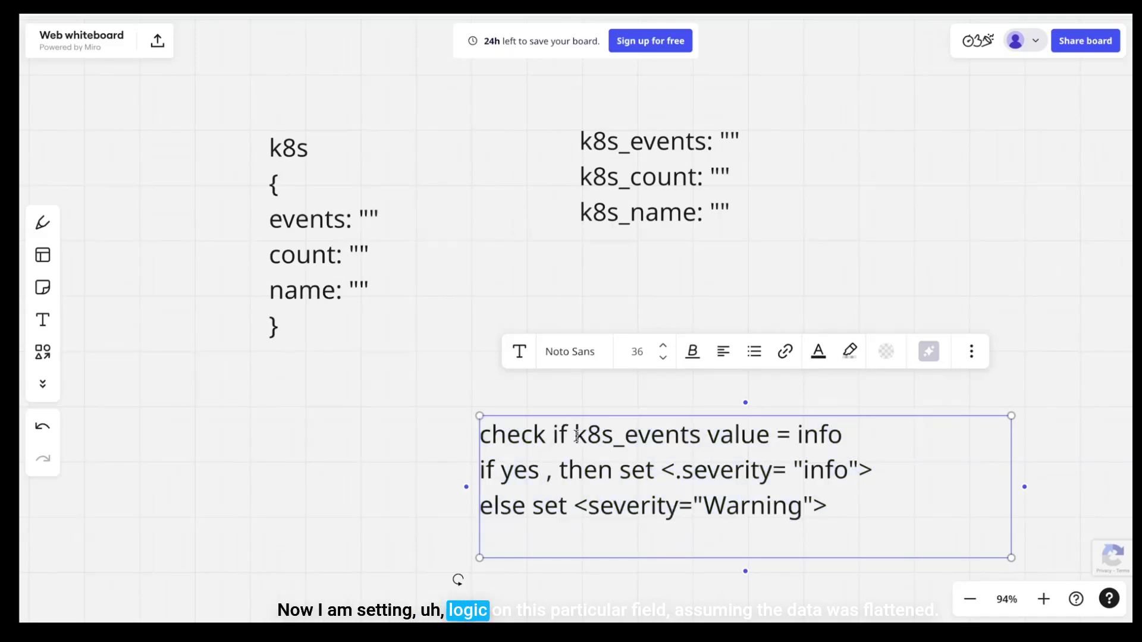
{"action": "left_click_drag", "start_coordinate": [575, 437], "coordinate": [698, 437]}
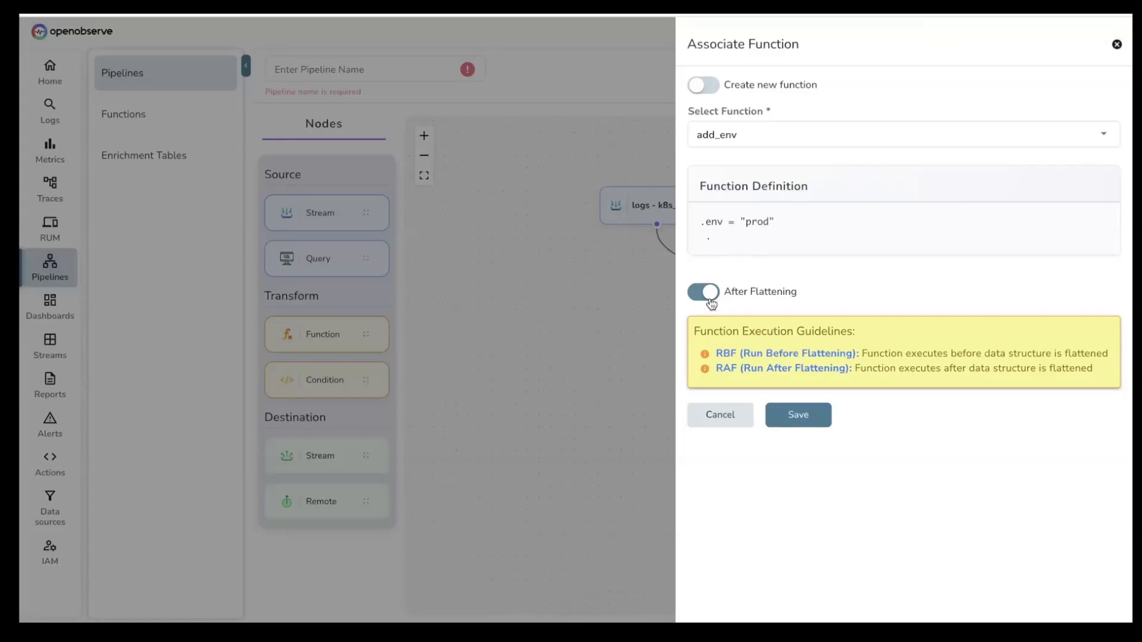
Step: Switch to OpenObserve, turn After Flattening off and back on for add_env, and return to the nested k8s note in the whiteboard
{"action": "left_click", "coordinate": [704, 297]}
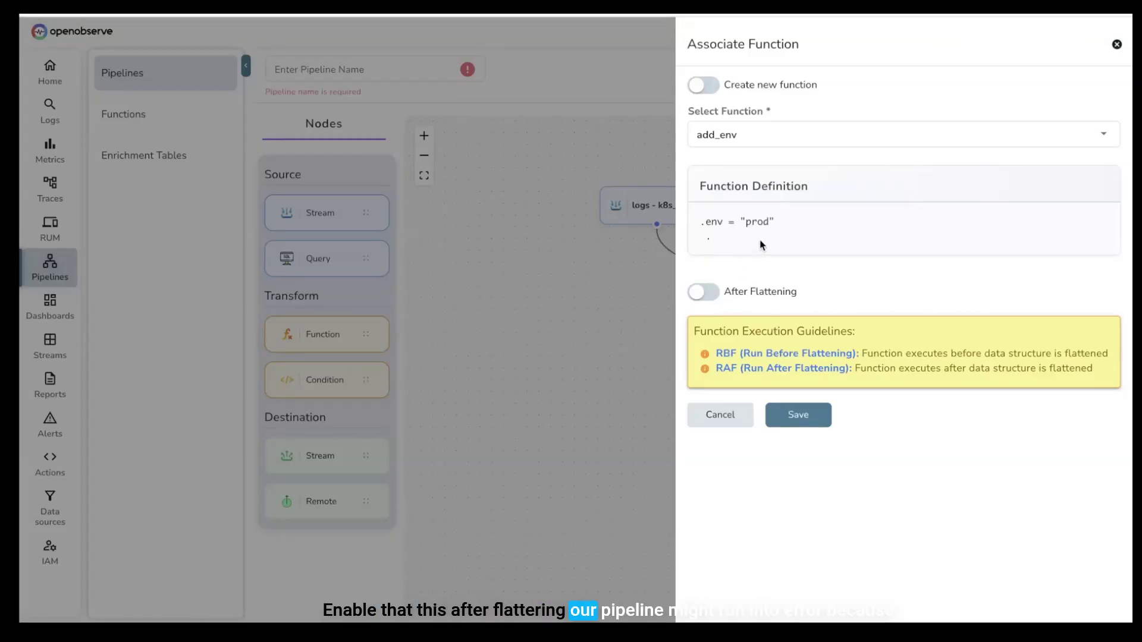
{"action": "left_click", "coordinate": [695, 296]}
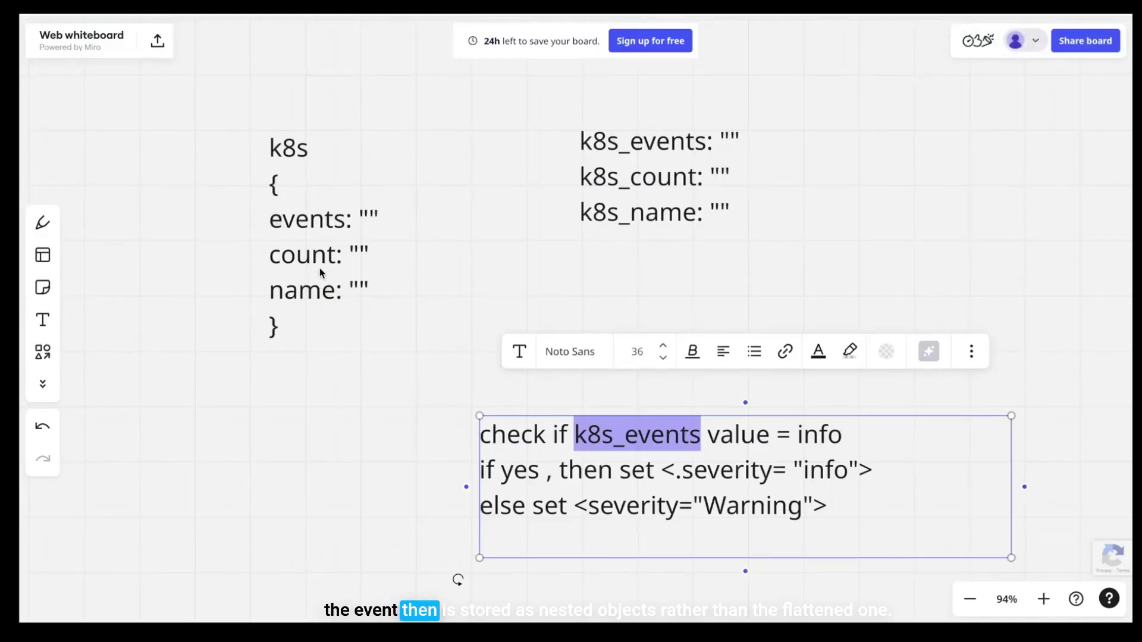
{"action": "left_click", "coordinate": [279, 161]}
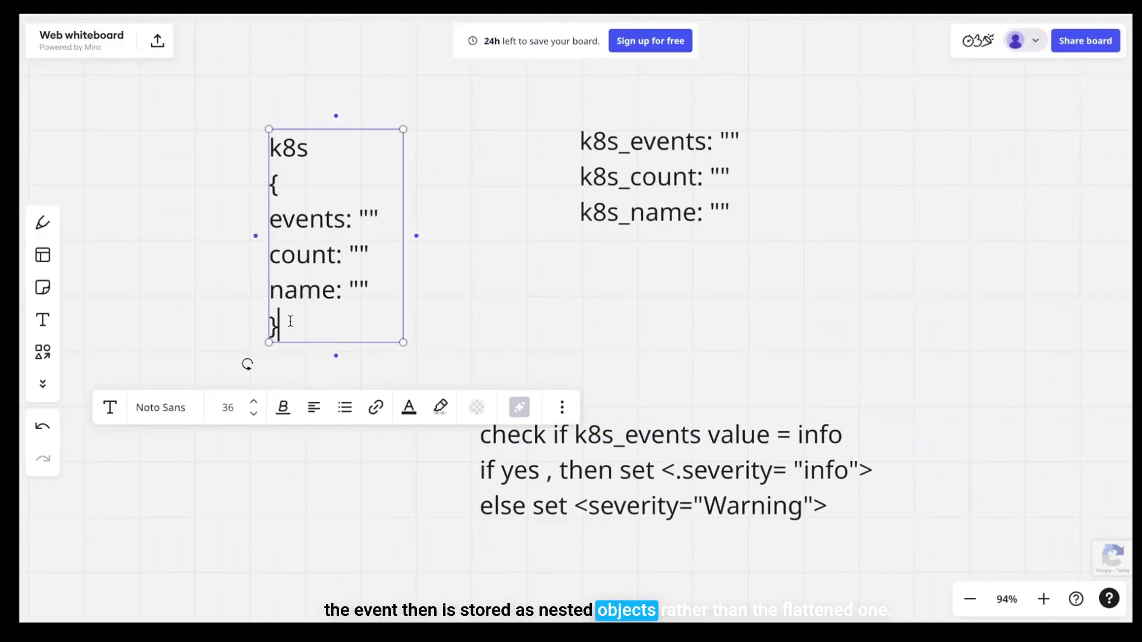
Step: Single out the flattened k8s fields note and the pseudo-code condition on the whiteboard
{"action": "left_click", "coordinate": [584, 237]}
{"action": "left_click", "coordinate": [676, 204]}
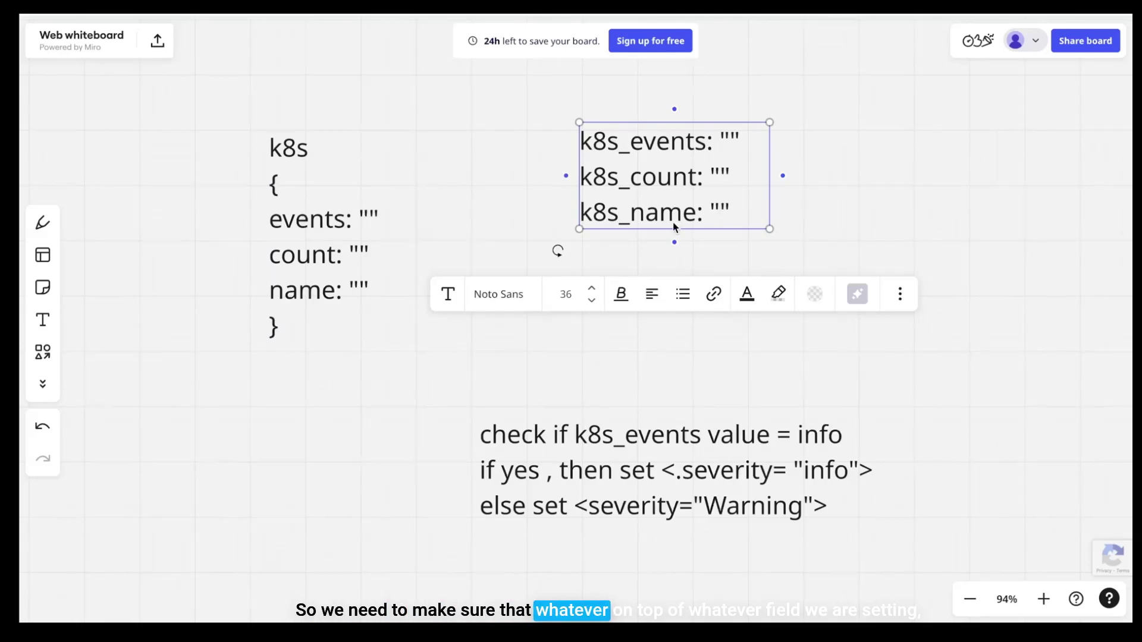
{"action": "left_click", "coordinate": [618, 446]}
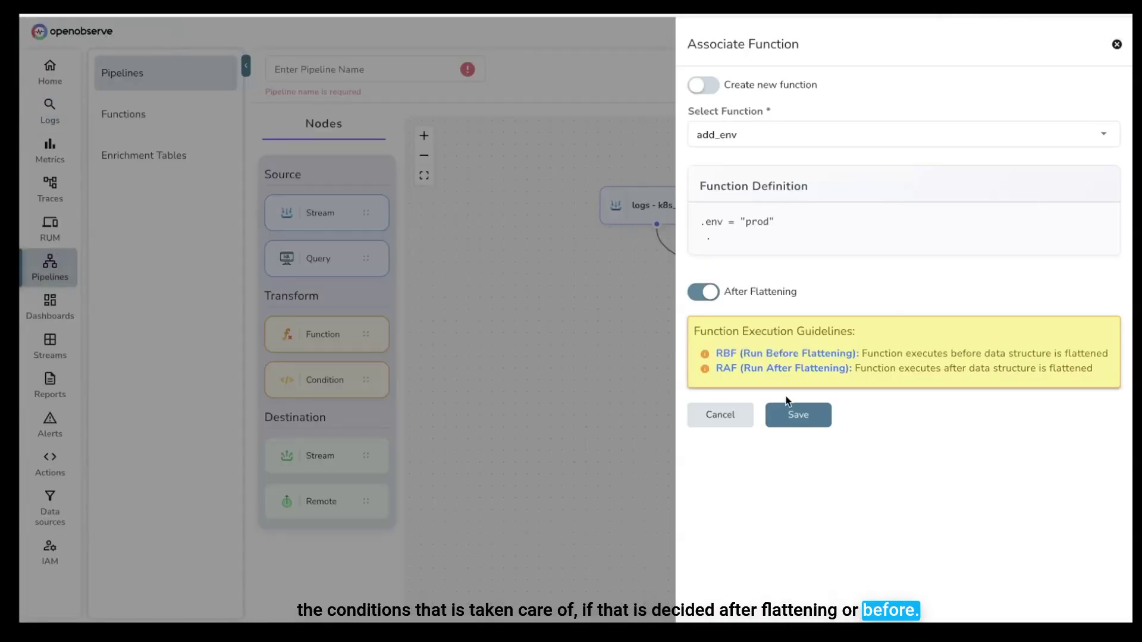
Step: Switch to OpenObserve, save the add_env function node with After Flattening on, and connect the k8s_cluster condition node to it
{"action": "triple_click", "coordinate": [718, 227]}
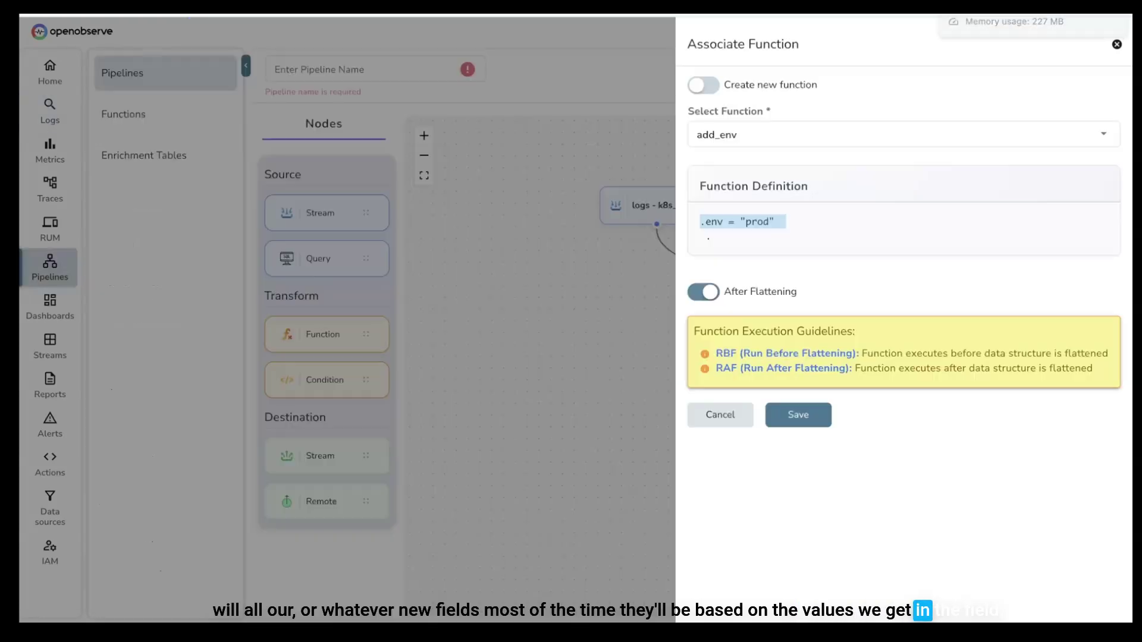
{"action": "left_click", "coordinate": [806, 416]}
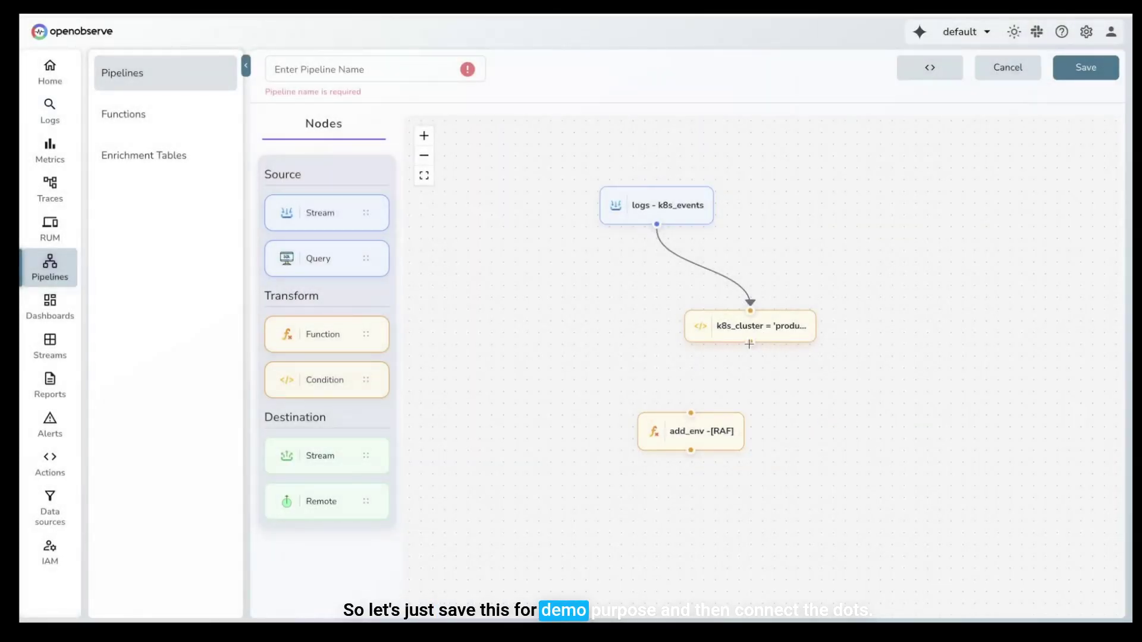
{"action": "left_click_drag", "start_coordinate": [750, 342], "coordinate": [682, 414]}
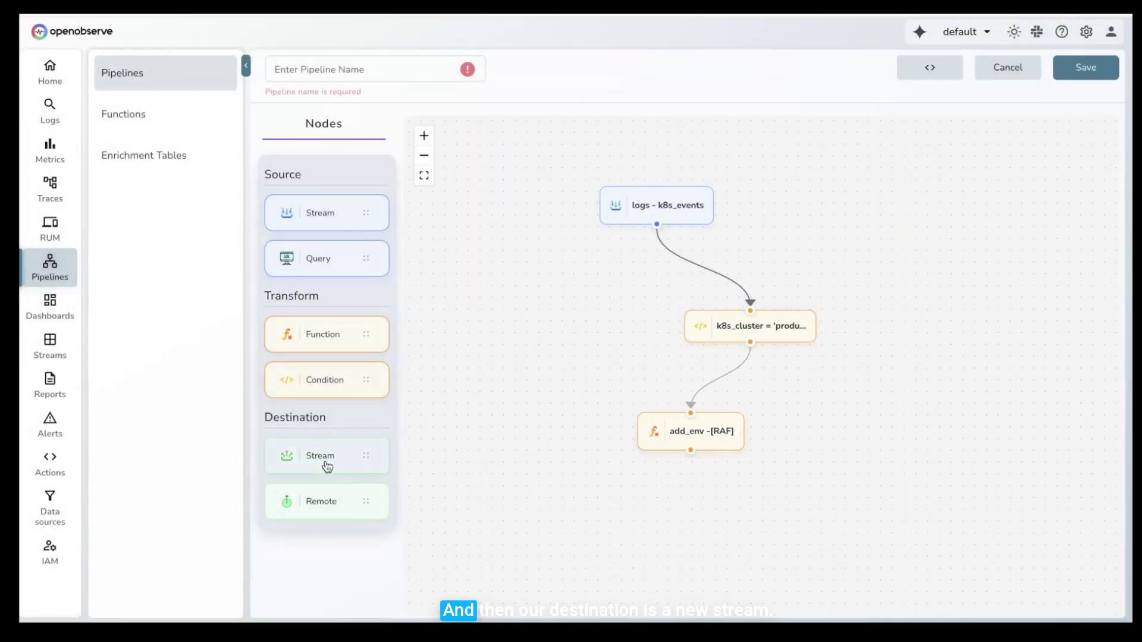
Step: Add a destination logs stream named prod_stream and connect the add_env function node to it
{"action": "left_click_drag", "start_coordinate": [324, 466], "coordinate": [800, 538]}
{"action": "left_click", "coordinate": [782, 164]}
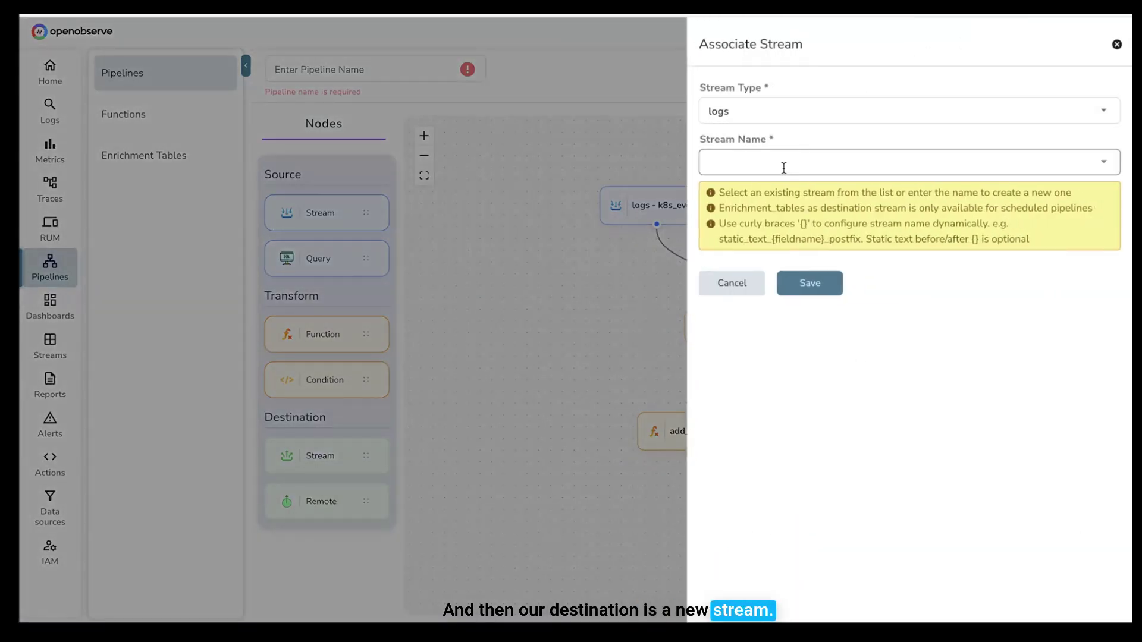
{"action": "left_click", "coordinate": [773, 172]}
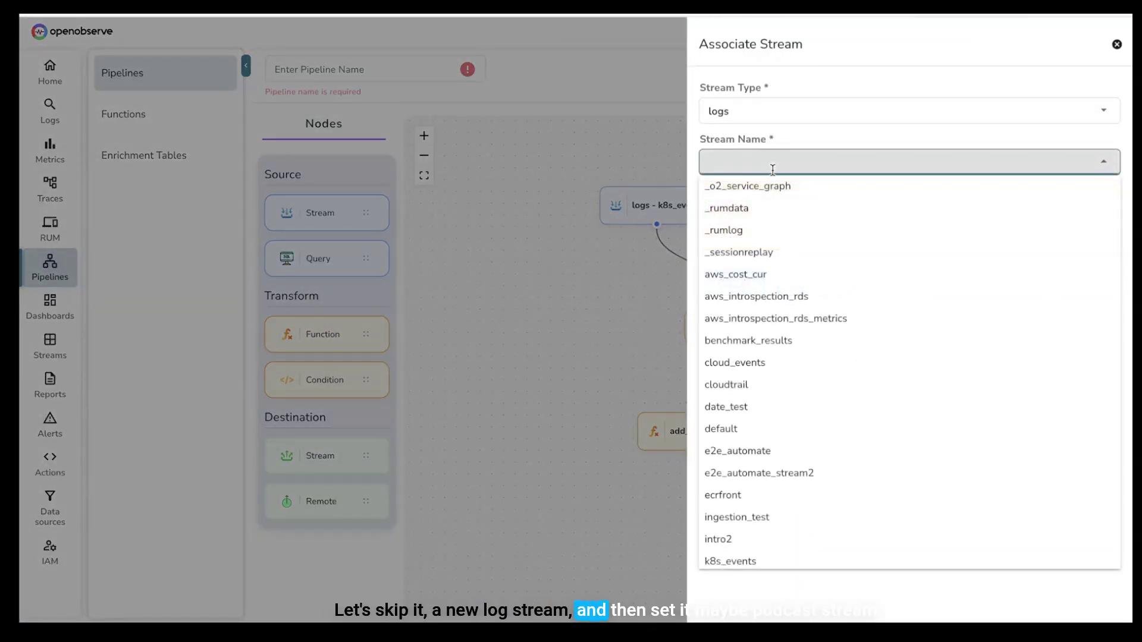
{"action": "type", "text": "prod_stream"}
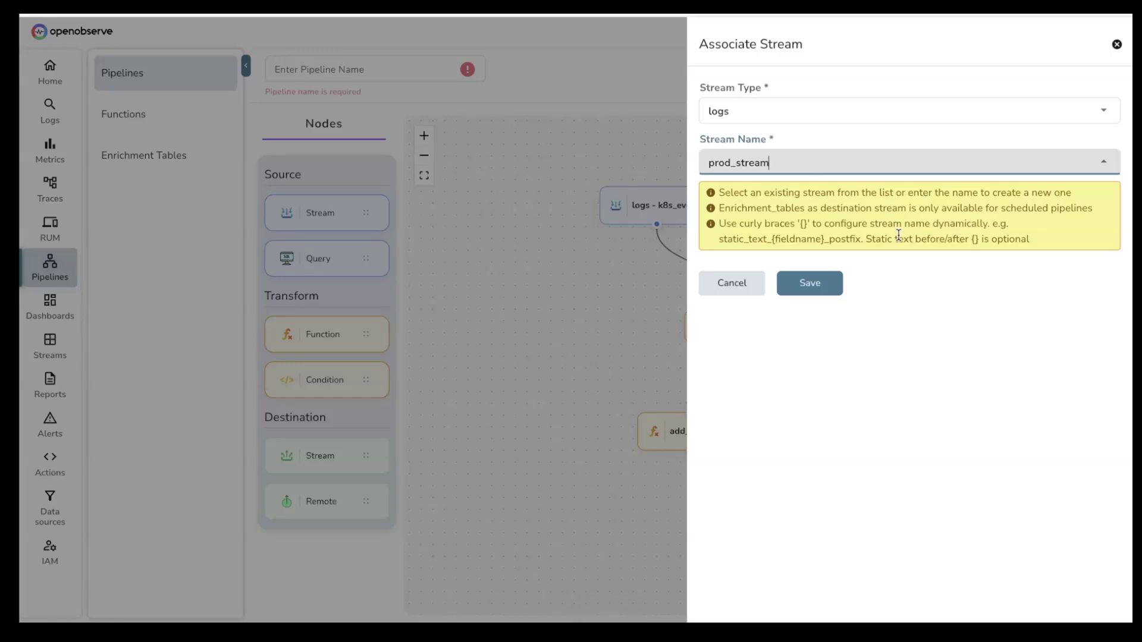
{"action": "double_click", "coordinate": [743, 166]}
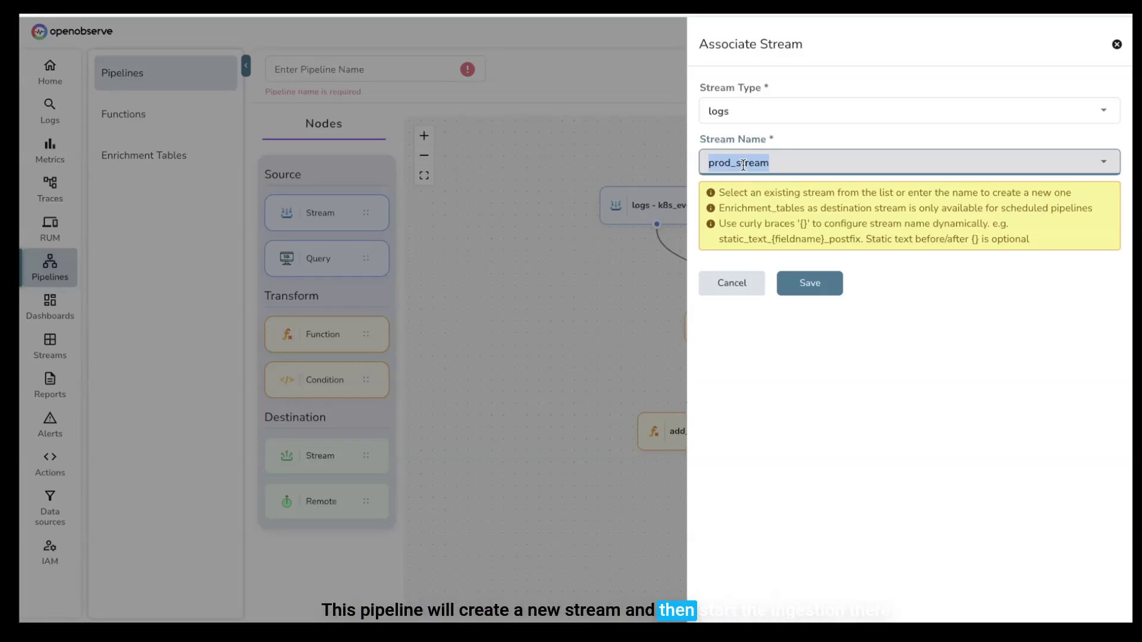
{"action": "left_click", "coordinate": [808, 285]}
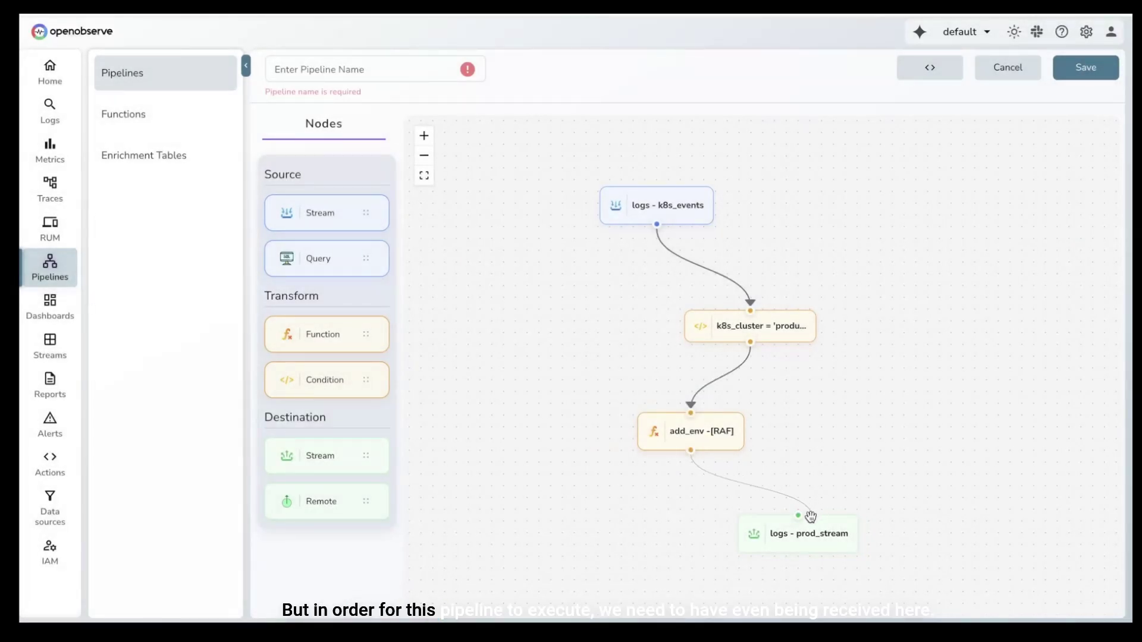
{"action": "left_click_drag", "start_coordinate": [810, 517], "coordinate": [802, 515]}
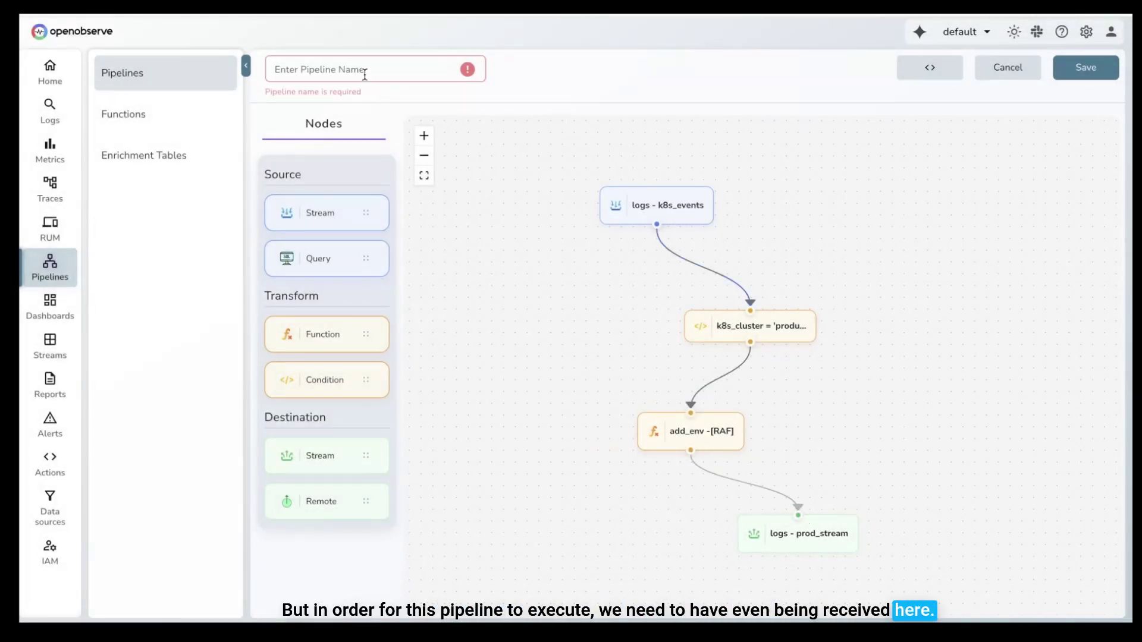
Step: Name the pipeline realtimedemo and save it
{"action": "type", "text": "realtime"}
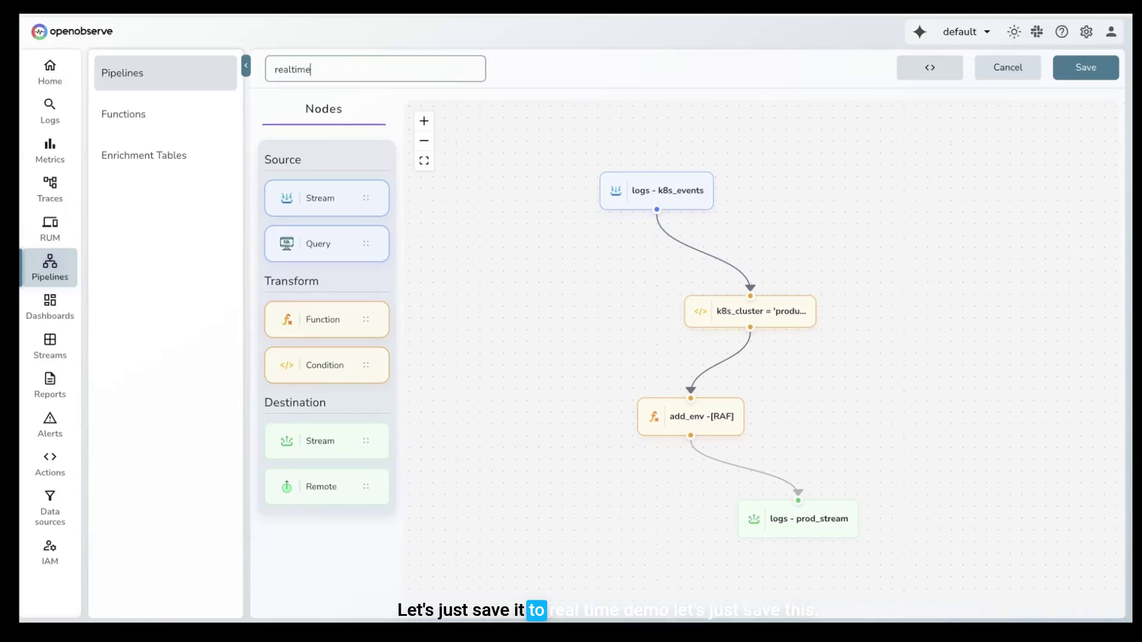
{"action": "type", "text": "demo"}
{"action": "left_click", "coordinate": [1085, 67]}
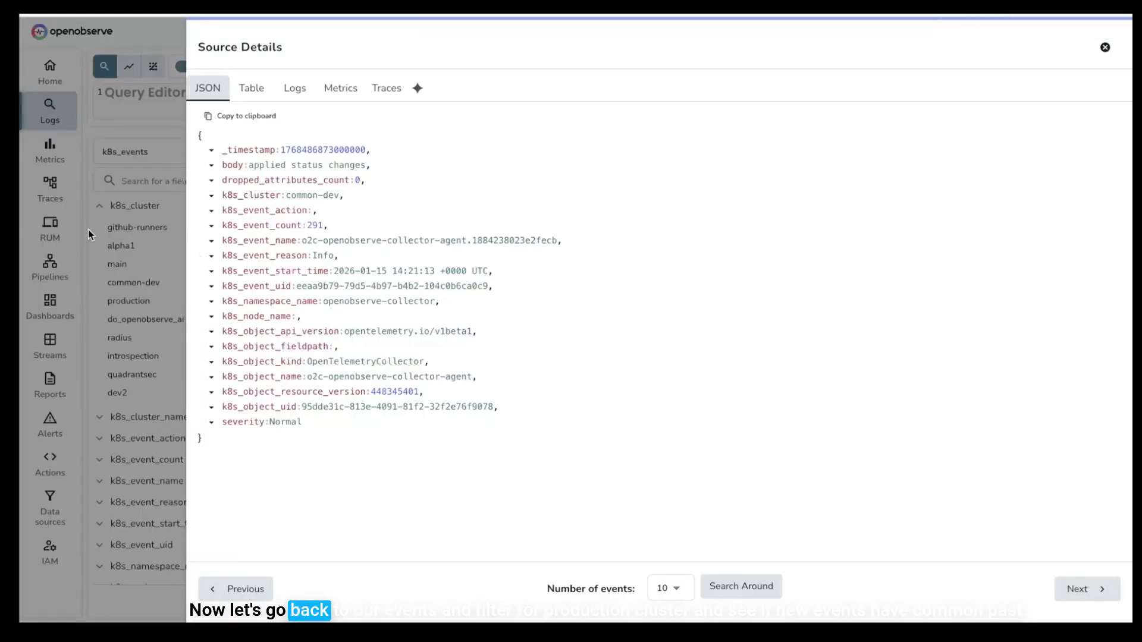
Step: Query the k8s_events logs for k8s_cluster = 'production' over the past 5 seconds, rerunning to check for new events
{"action": "left_click", "coordinate": [88, 229]}
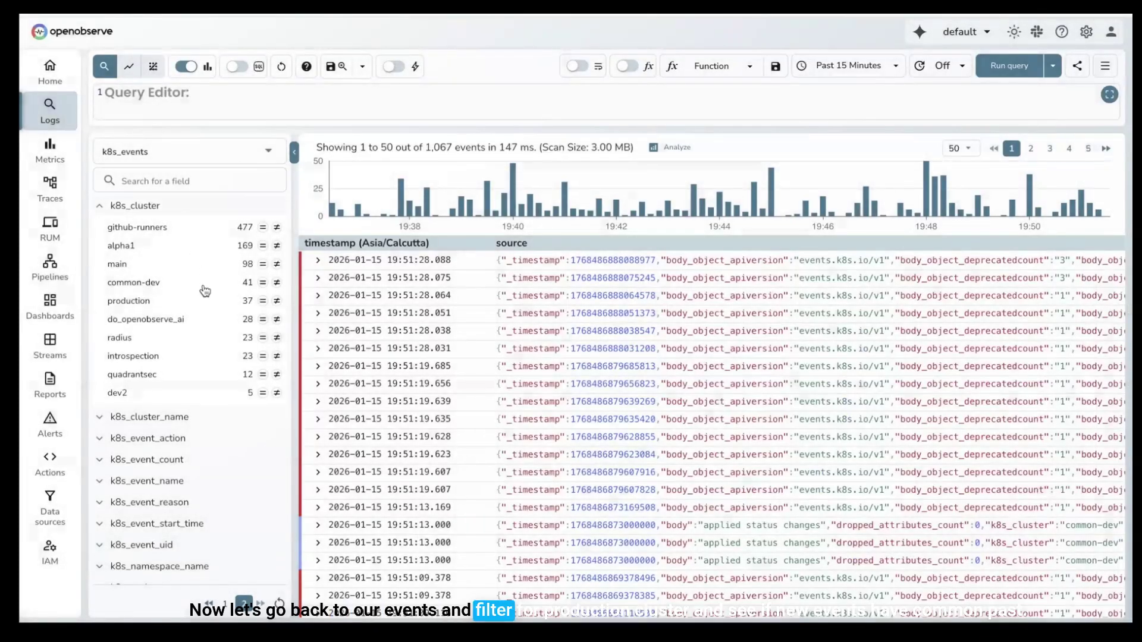
{"action": "left_click", "coordinate": [1009, 67]}
{"action": "left_click", "coordinate": [887, 76]}
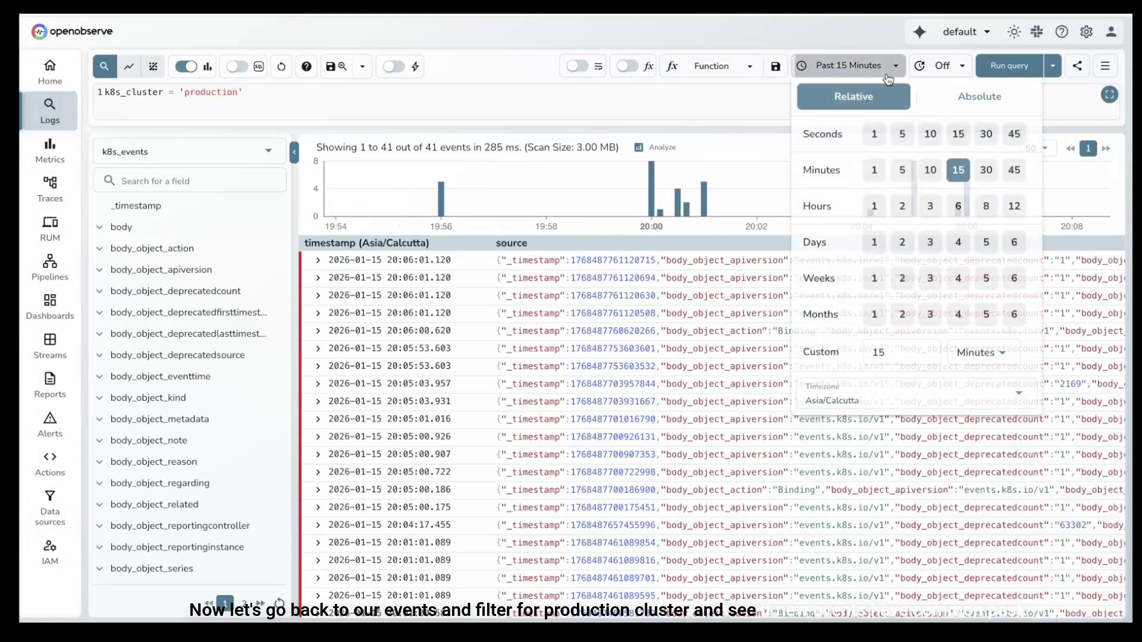
{"action": "left_click", "coordinate": [896, 135]}
{"action": "left_click", "coordinate": [1021, 69]}
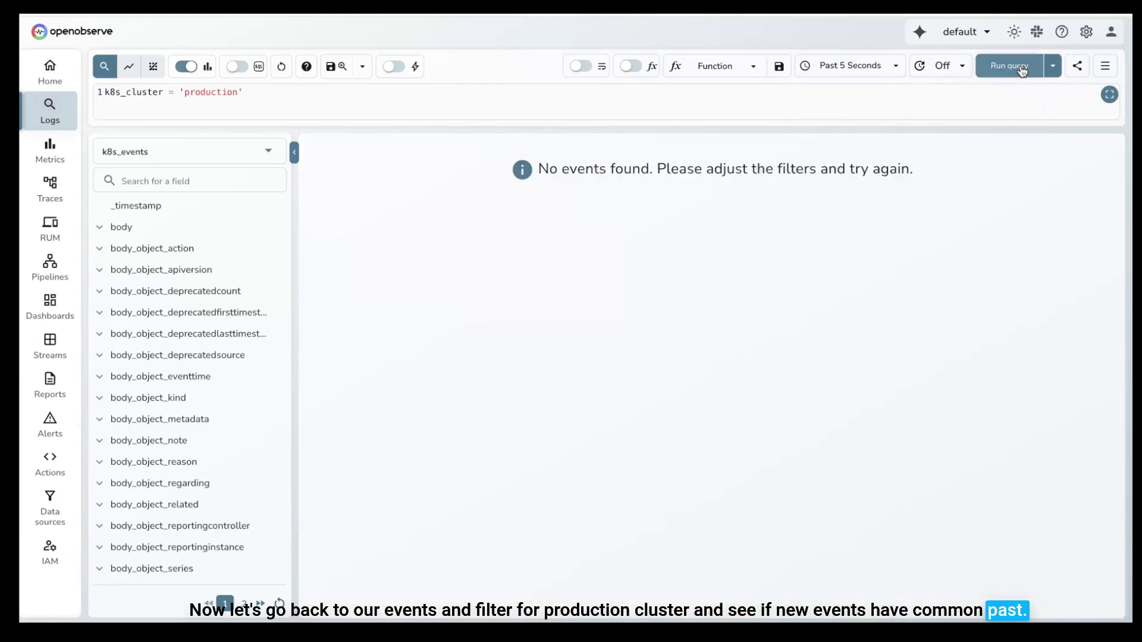
{"action": "left_click", "coordinate": [879, 68]}
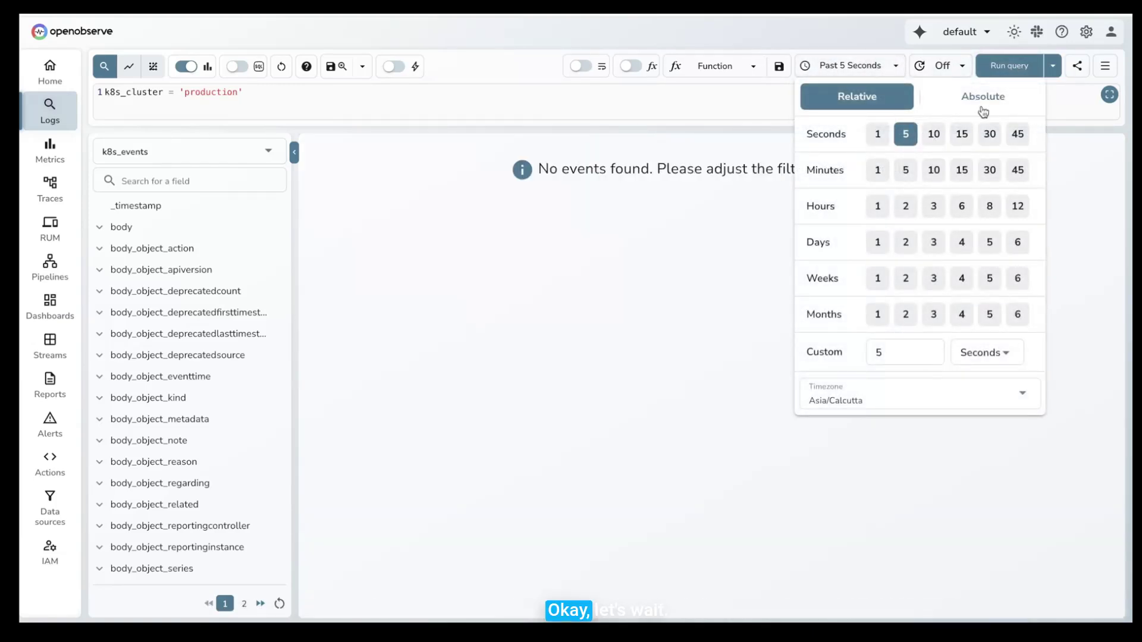
{"action": "left_click", "coordinate": [998, 67]}
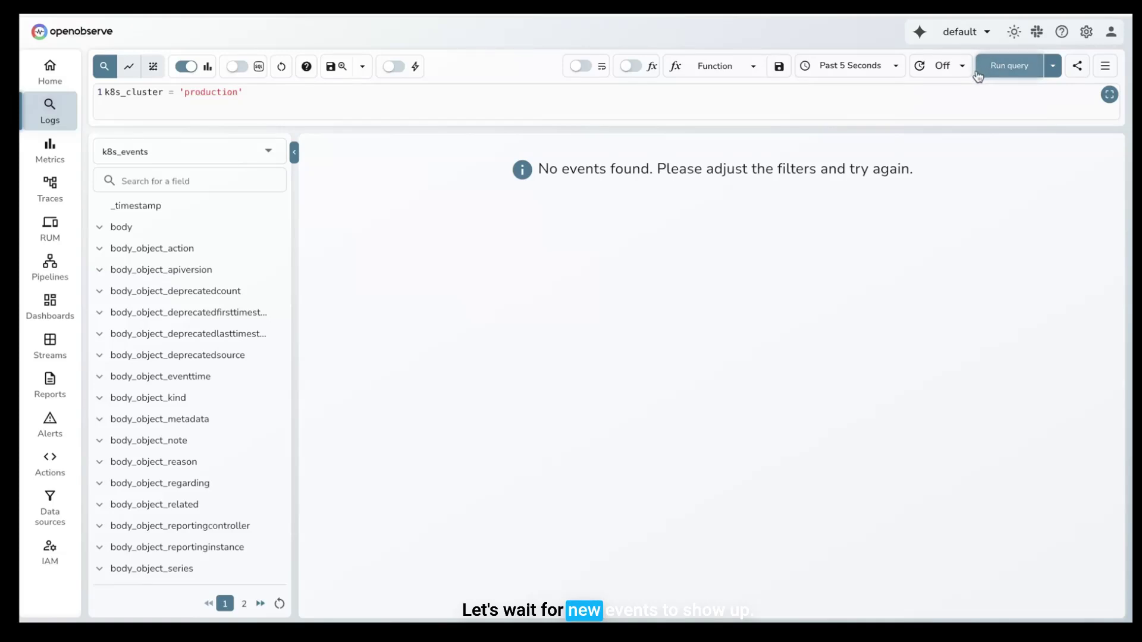
{"action": "left_click", "coordinate": [999, 70]}
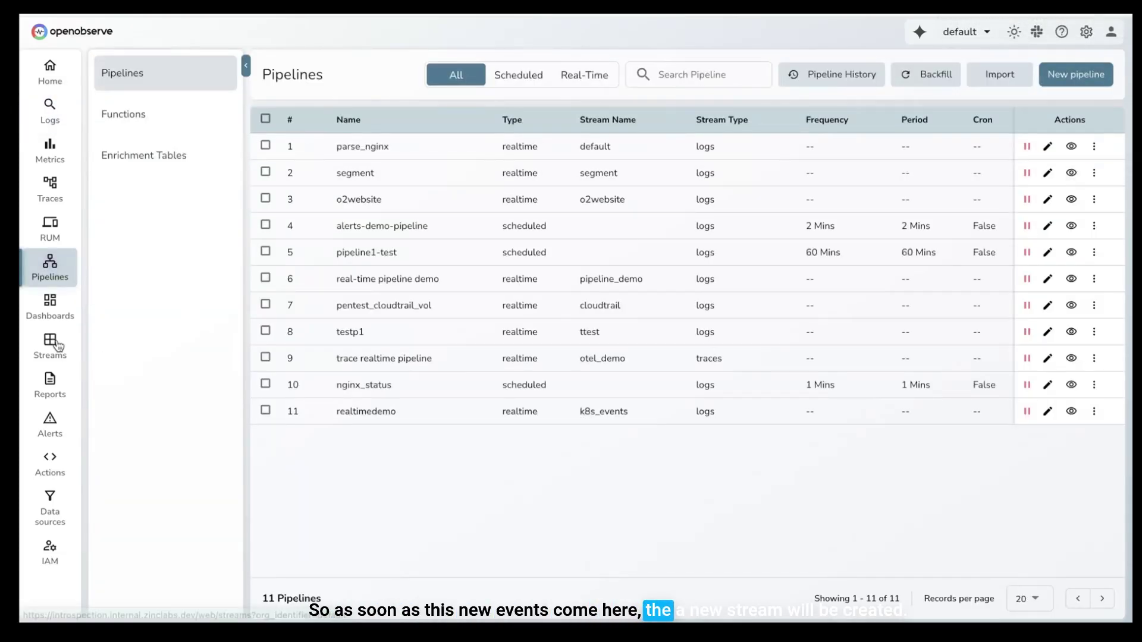
Step: Search the log streams list for prod to check for the destination stream
{"action": "left_click", "coordinate": [56, 343]}
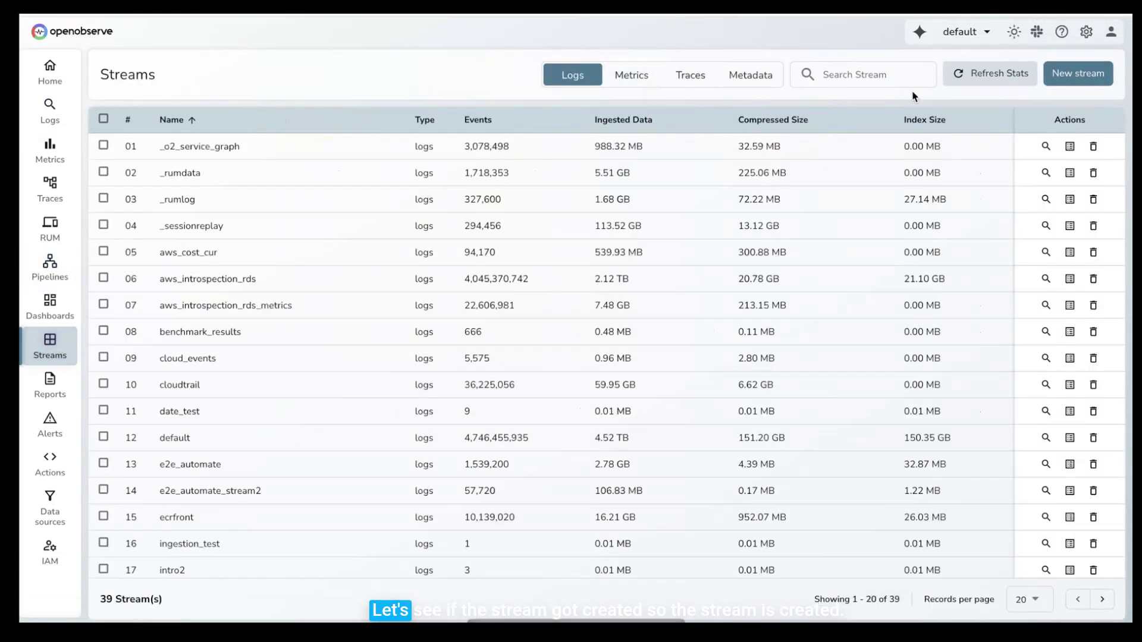
{"action": "left_click", "coordinate": [862, 75]}
{"action": "type", "text": "prod"}
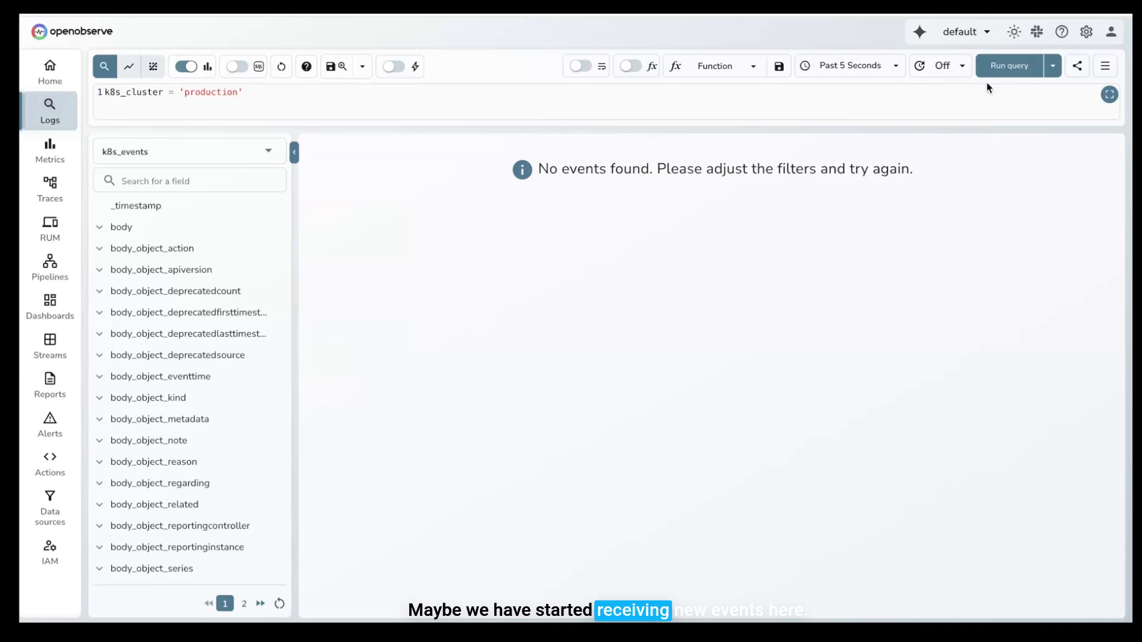
Step: Rerun the production k8s_events query, widening the time range to the past 5 minutes
{"action": "left_click", "coordinate": [990, 67]}
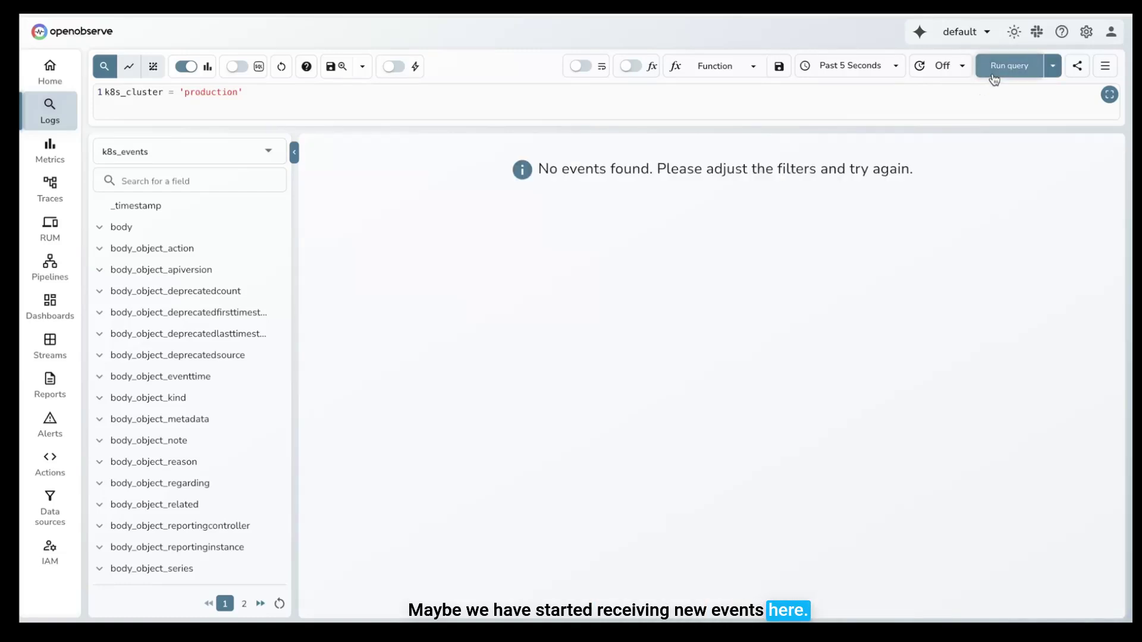
{"action": "left_click", "coordinate": [874, 67]}
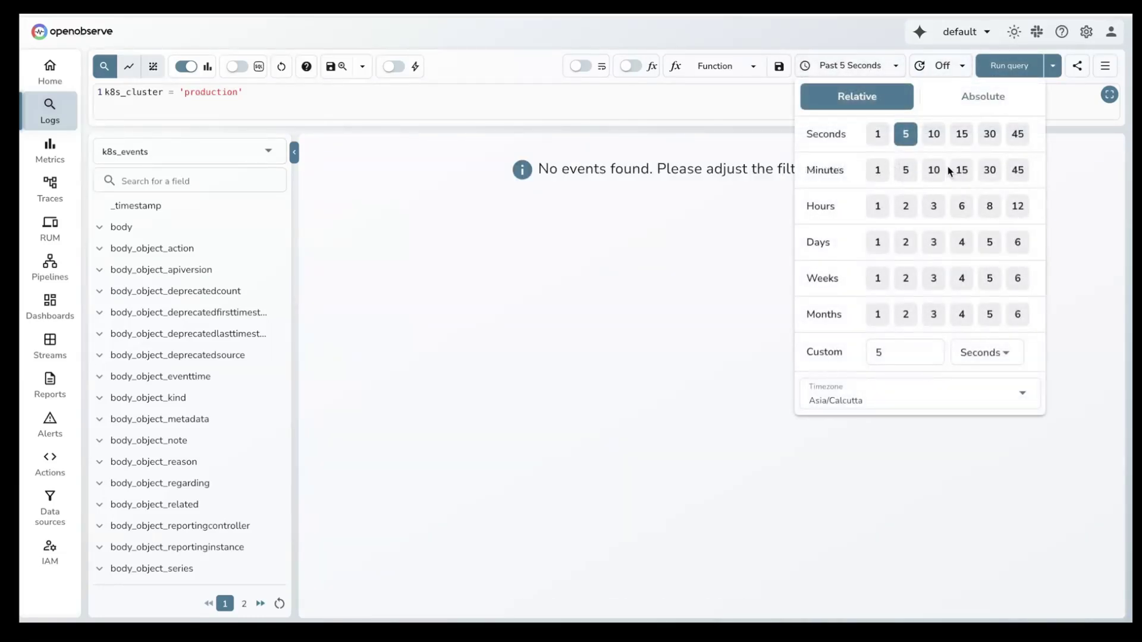
{"action": "left_click", "coordinate": [934, 170]}
{"action": "left_click", "coordinate": [906, 170]}
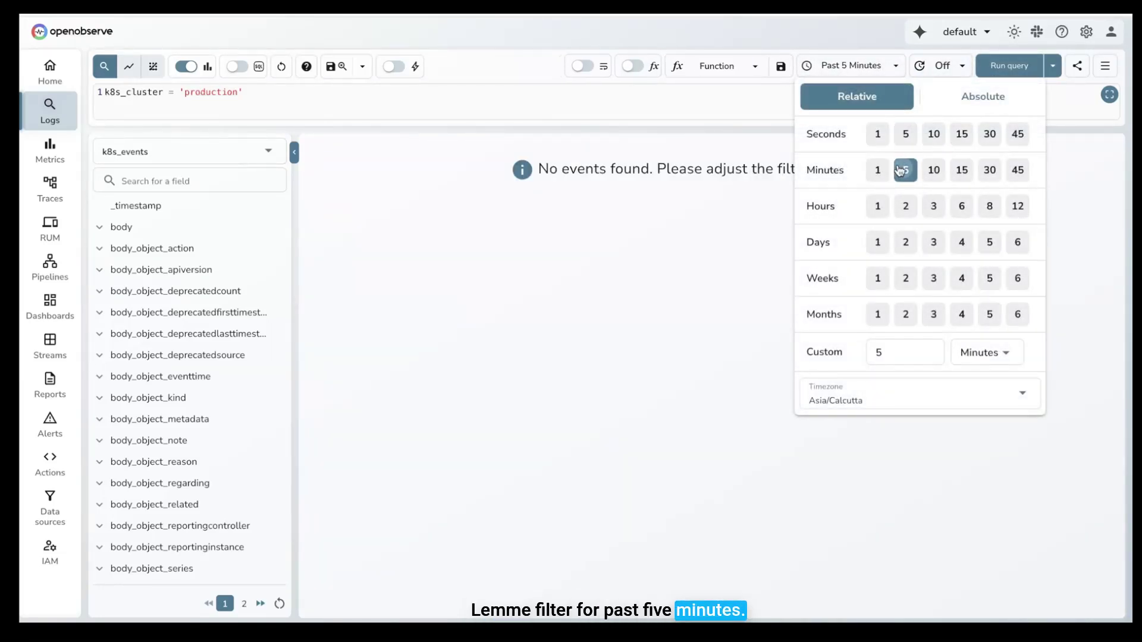
{"action": "left_click", "coordinate": [1029, 66]}
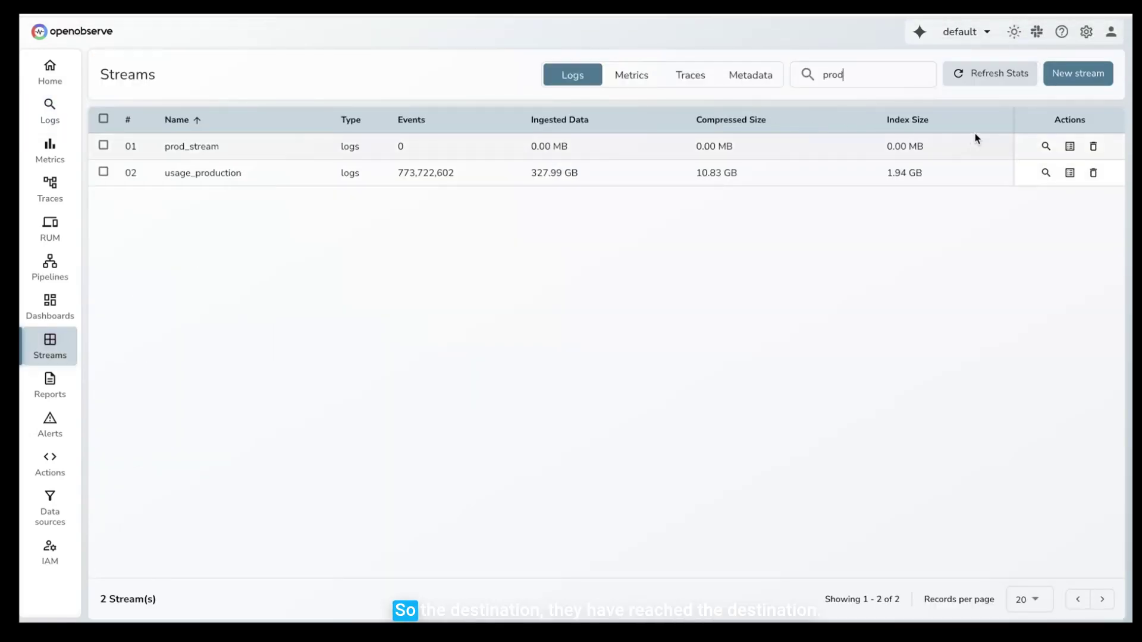
Step: Explore the logs of prod_stream, expand the newest event, and highlight its env field
{"action": "left_click", "coordinate": [1047, 147]}
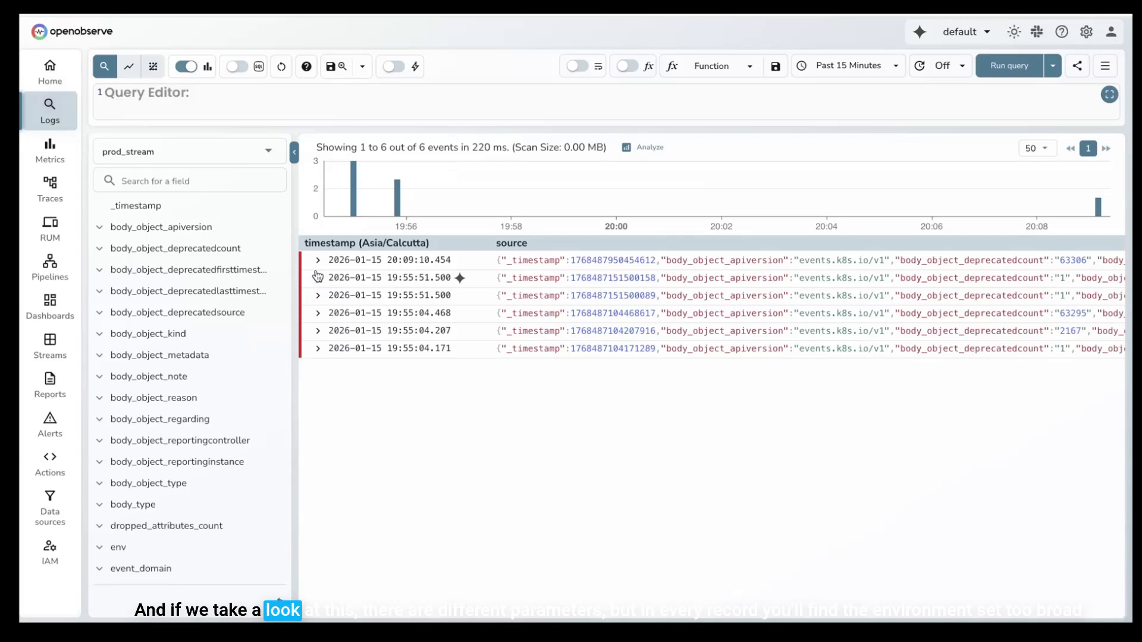
{"action": "left_click", "coordinate": [317, 263]}
{"action": "scroll", "coordinate": [376, 403], "scroll_direction": "down", "scroll_amount": 3}
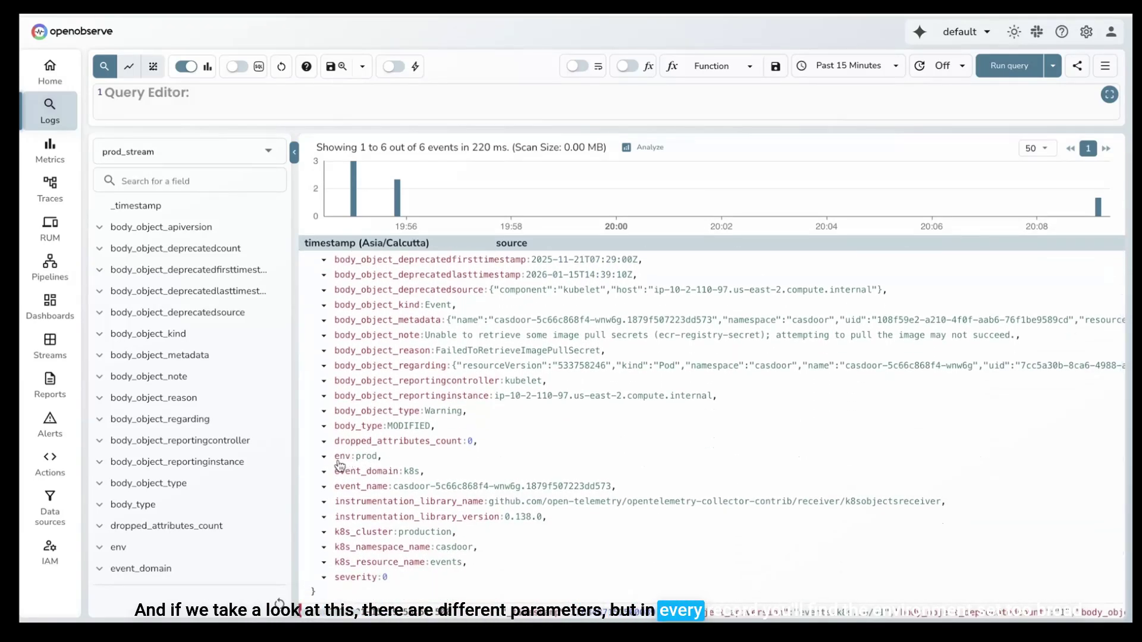
{"action": "left_click_drag", "start_coordinate": [335, 461], "coordinate": [378, 463]}
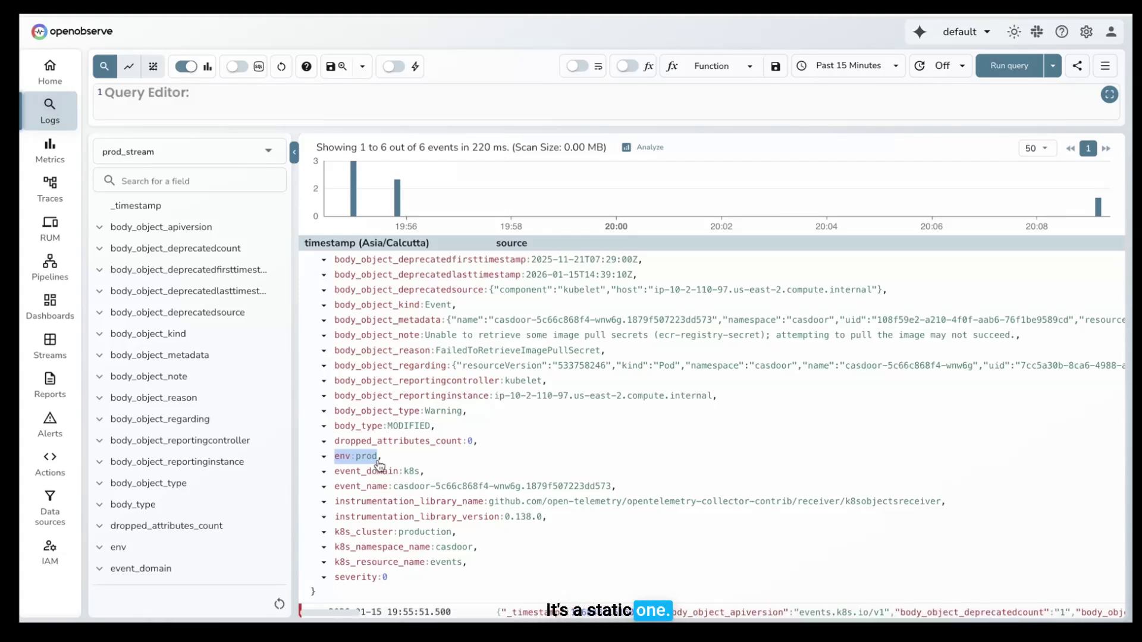
Step: Filter the prod_stream field list by k8s and expand the values of k8s_cluster
{"action": "scroll", "coordinate": [217, 364], "scroll_direction": "down", "scroll_amount": 3}
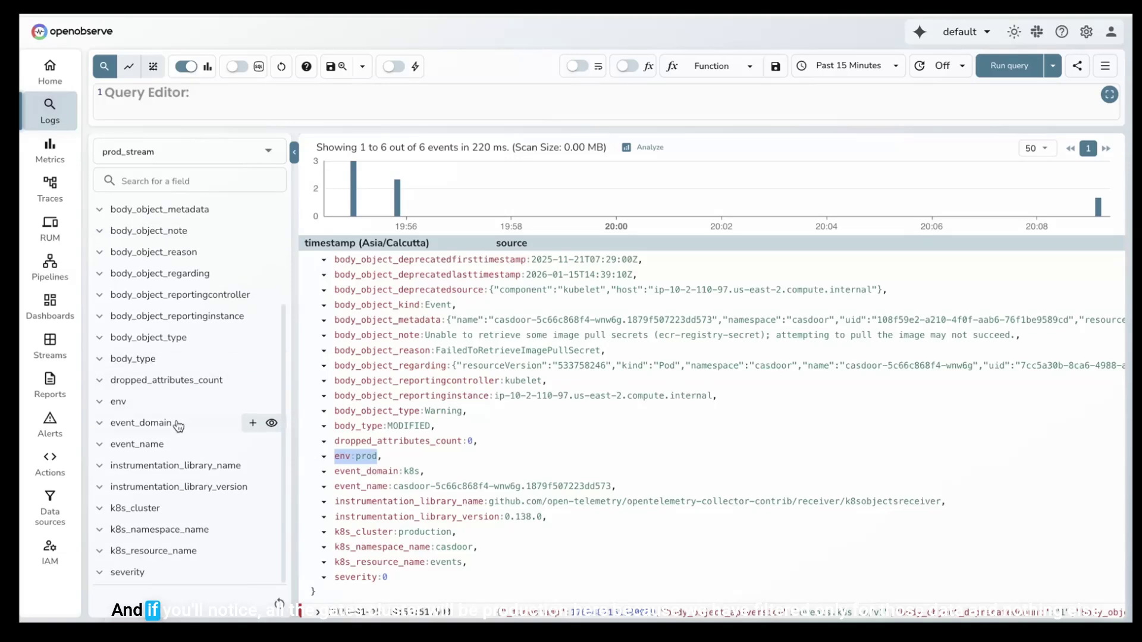
{"action": "scroll", "coordinate": [178, 416], "scroll_direction": "up", "scroll_amount": 3}
{"action": "left_click", "coordinate": [170, 178]}
{"action": "type", "text": "k8s"}
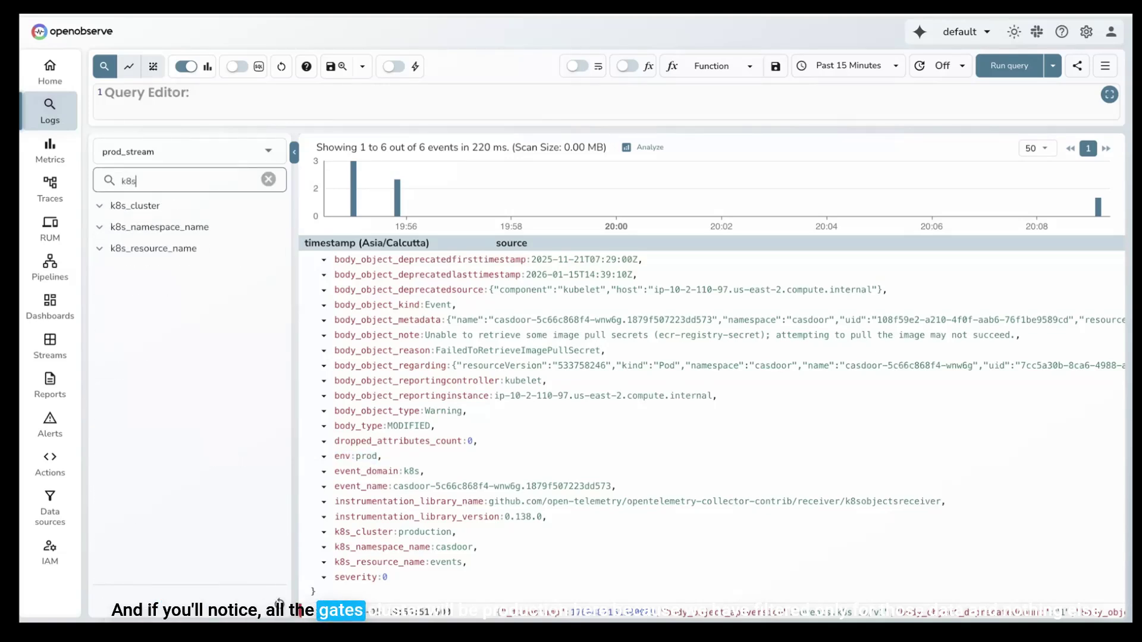
{"action": "left_click", "coordinate": [168, 217]}
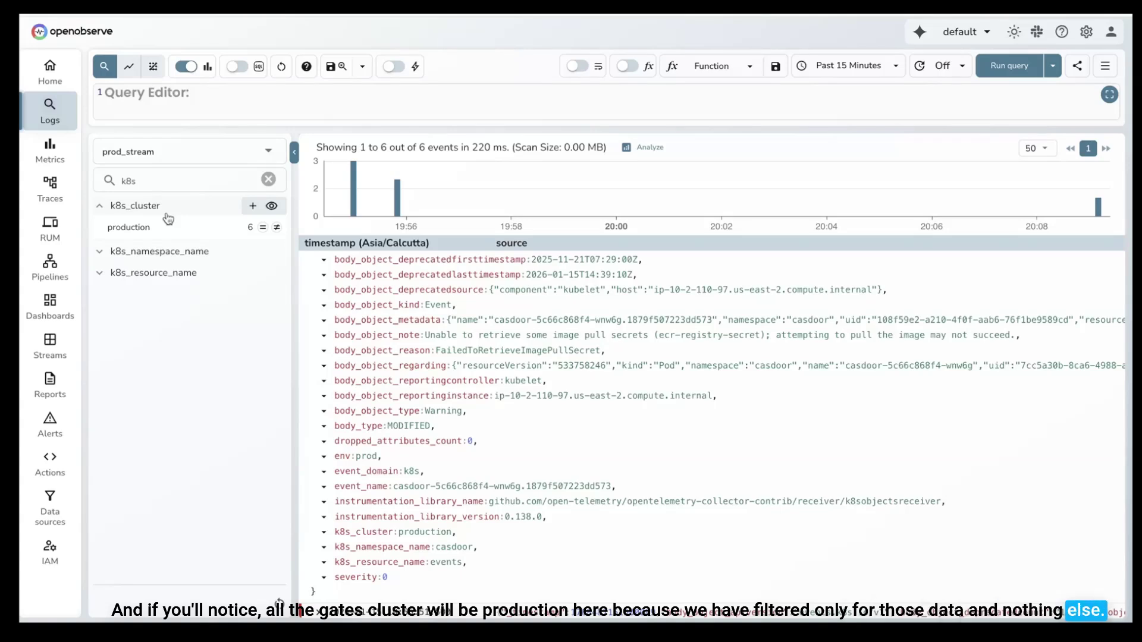
Step: Create a new pipeline and place a Query source node on its canvas
{"action": "left_click", "coordinate": [60, 280]}
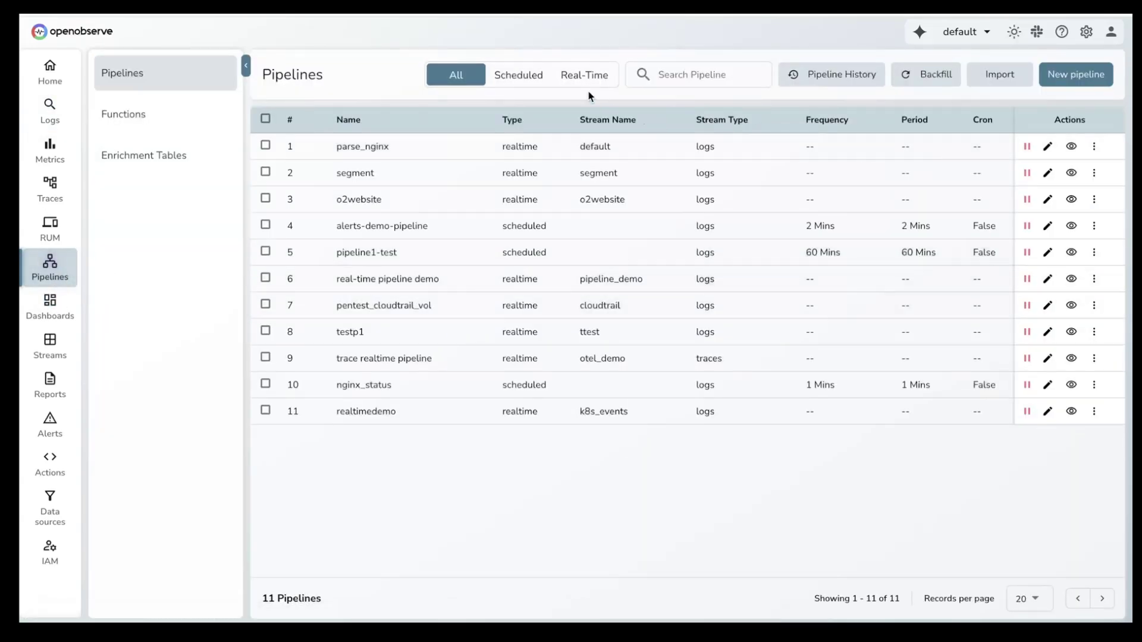
{"action": "double_click", "coordinate": [588, 92]}
{"action": "left_click", "coordinate": [583, 76]}
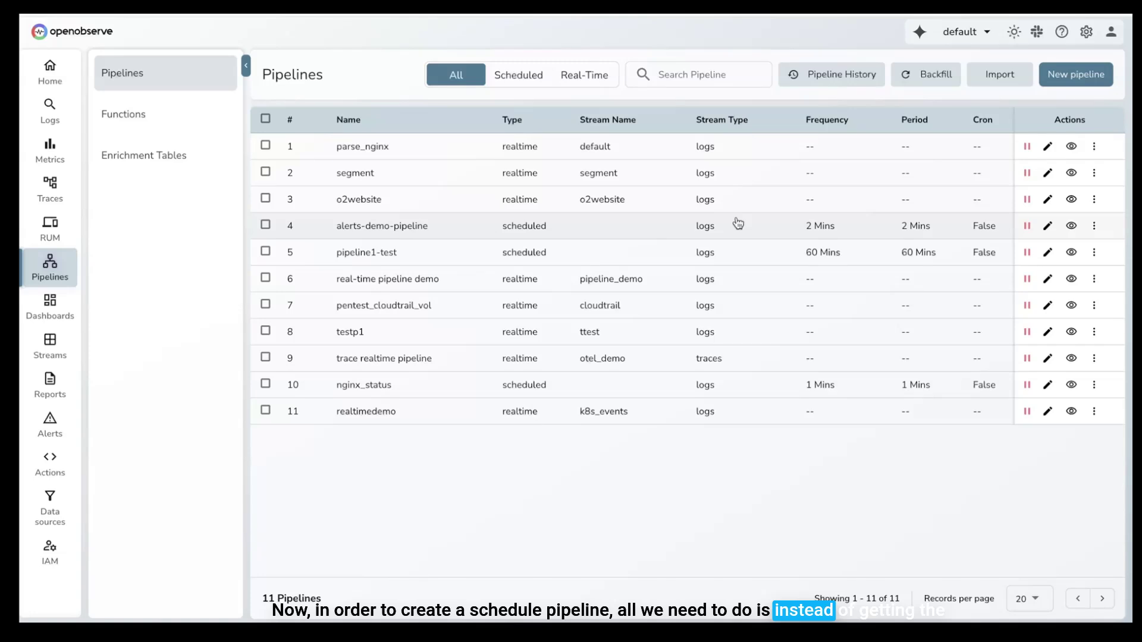
{"action": "left_click", "coordinate": [1064, 77]}
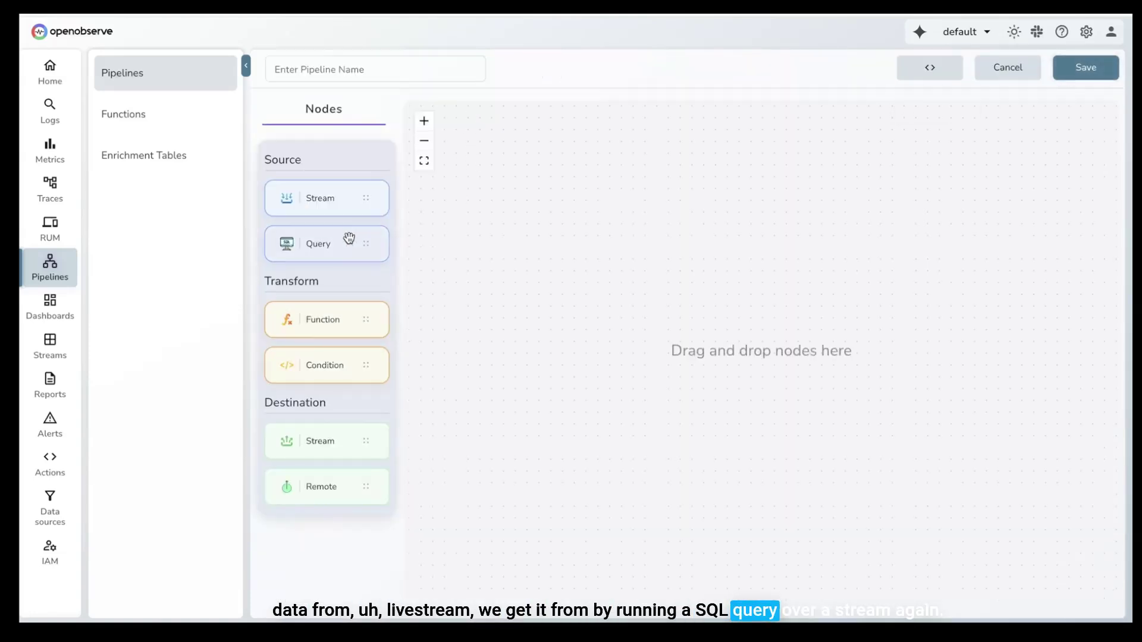
{"action": "left_click_drag", "start_coordinate": [331, 250], "coordinate": [588, 253]}
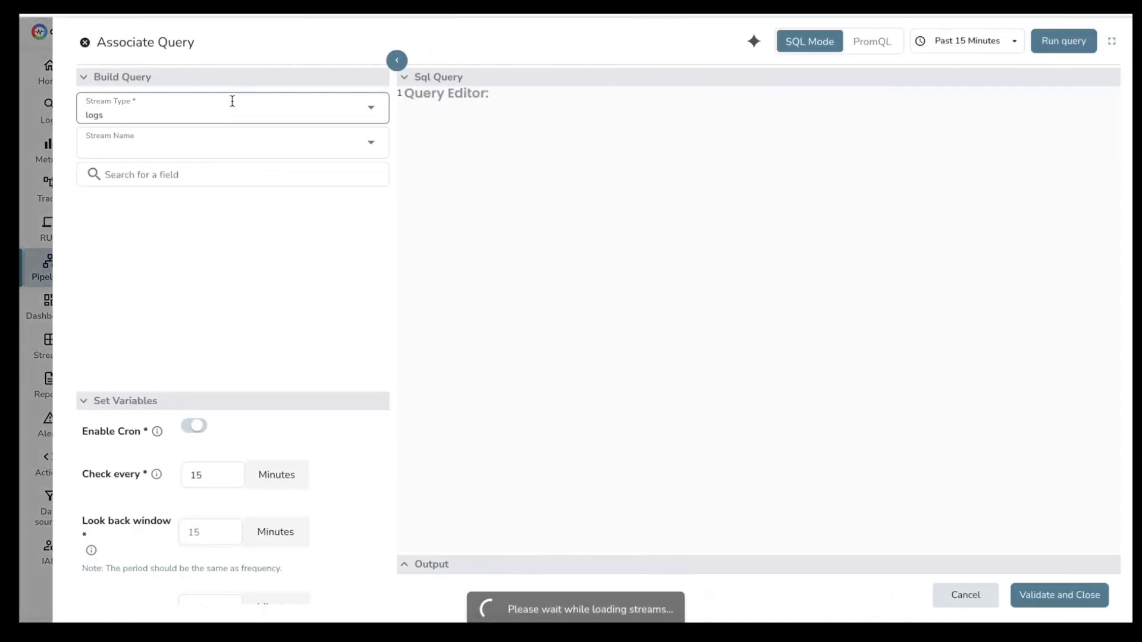
Step: Set the query source to the default stream of type logs
{"action": "left_click", "coordinate": [211, 117]}
{"action": "left_click", "coordinate": [284, 146]}
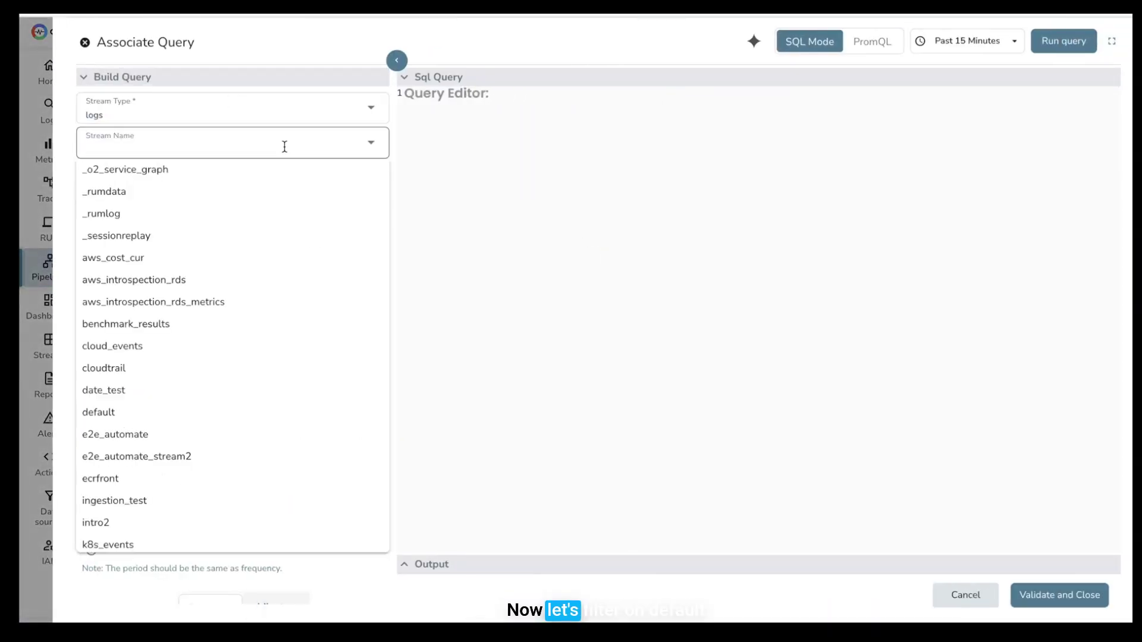
{"action": "type", "text": "defa"}
{"action": "left_click", "coordinate": [255, 170]}
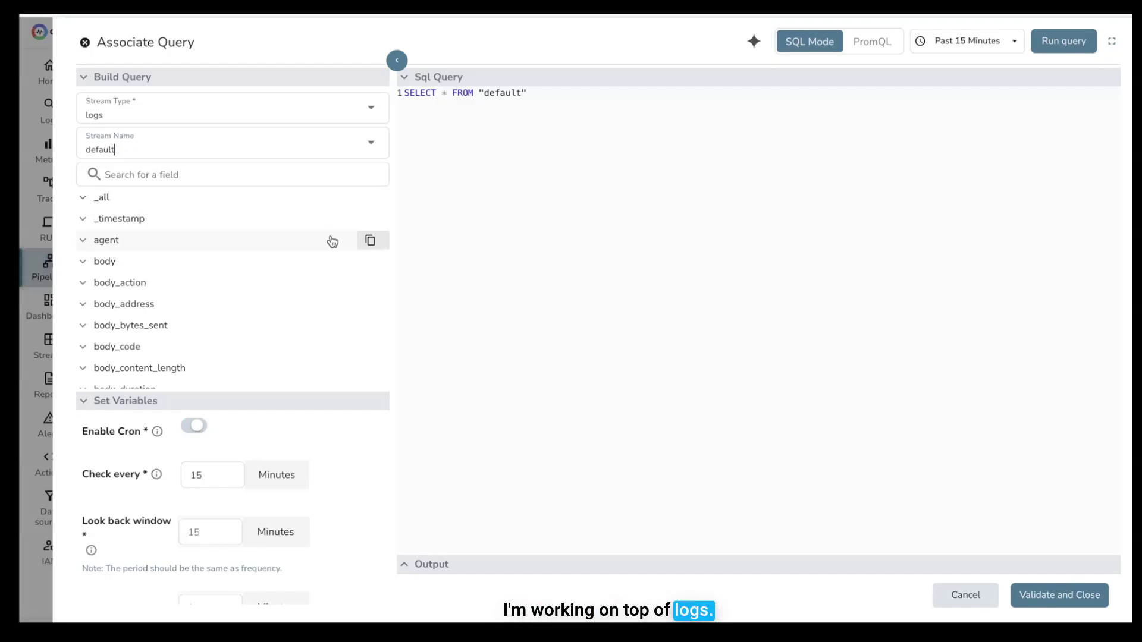
Step: Try the metrics stream type with the query editor in PromQL mode
{"action": "left_click", "coordinate": [281, 109]}
{"action": "left_click", "coordinate": [224, 157]}
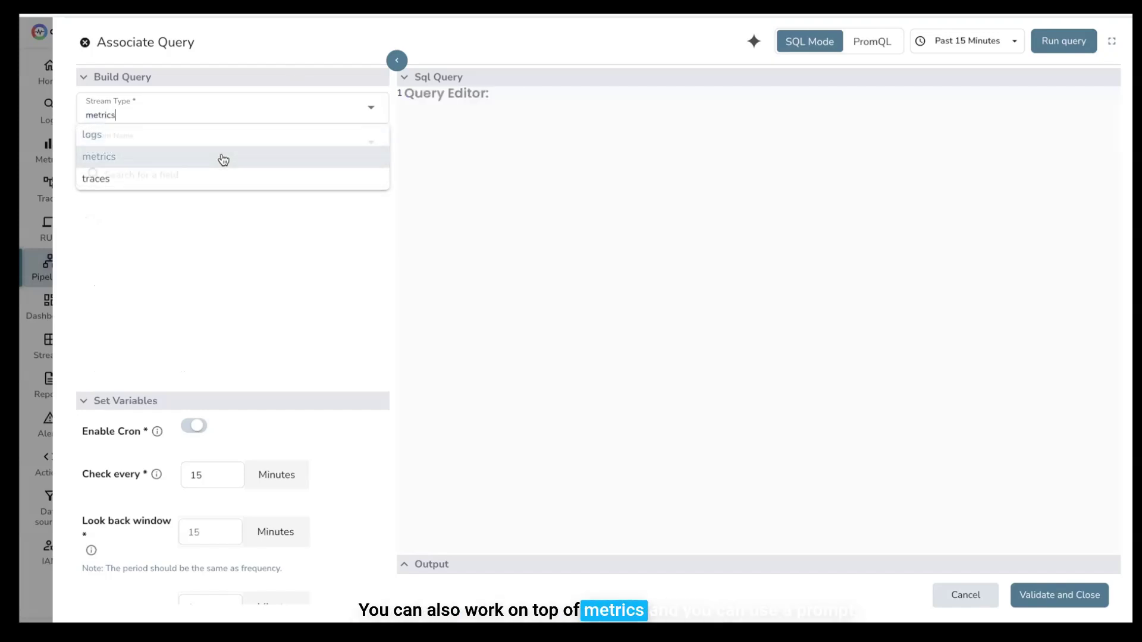
{"action": "left_click", "coordinate": [860, 54]}
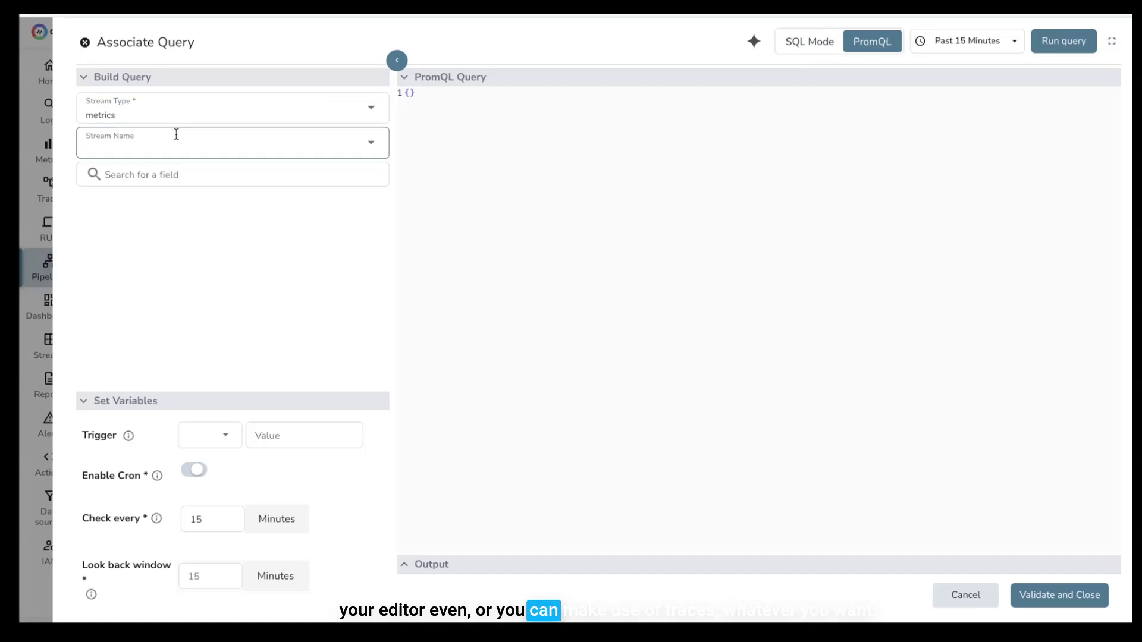
Step: Set the query source to the otel_demo_test stream of type traces
{"action": "left_click", "coordinate": [181, 110]}
{"action": "left_click", "coordinate": [135, 179]}
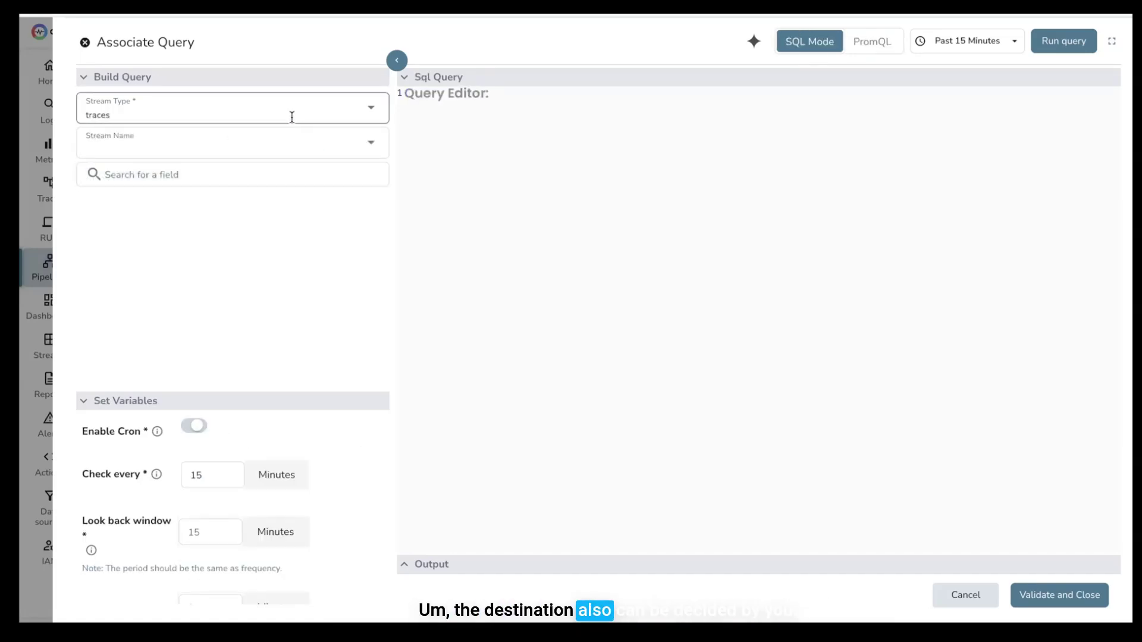
{"action": "key", "text": "ctrl+BackSpace"}
{"action": "type", "text": "lo"}
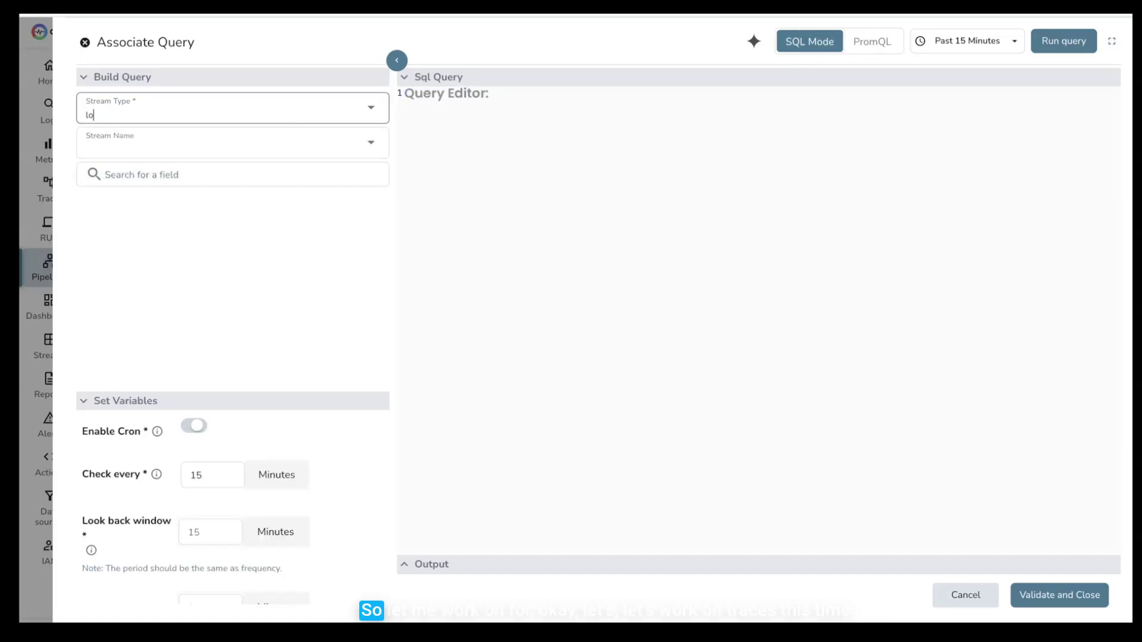
{"action": "type", "text": "gs"}
{"action": "left_click", "coordinate": [263, 150]}
{"action": "type", "text": "de"}
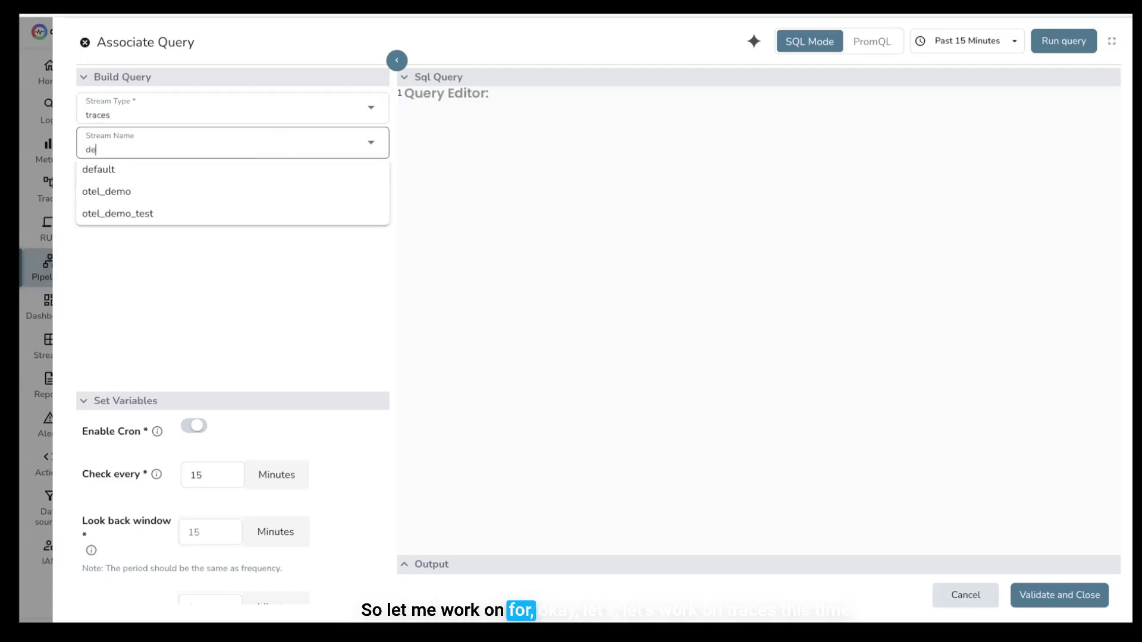
{"action": "left_click", "coordinate": [179, 216]}
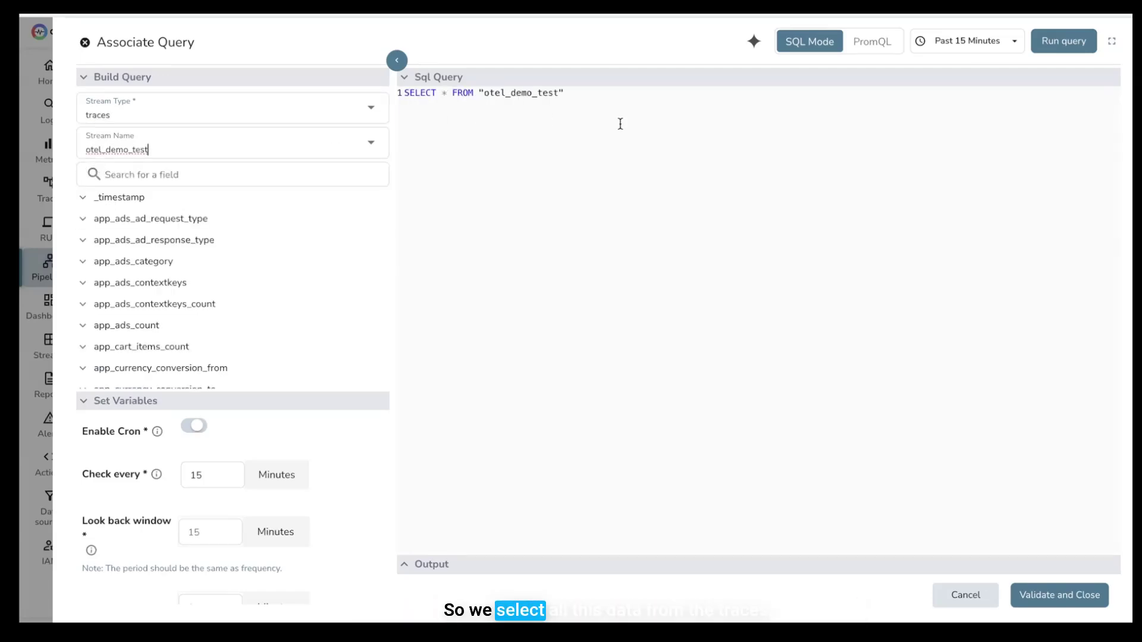
Step: Preview the otel_demo_test query output and set the query to check every 5 minutes
{"action": "left_click", "coordinate": [1062, 42]}
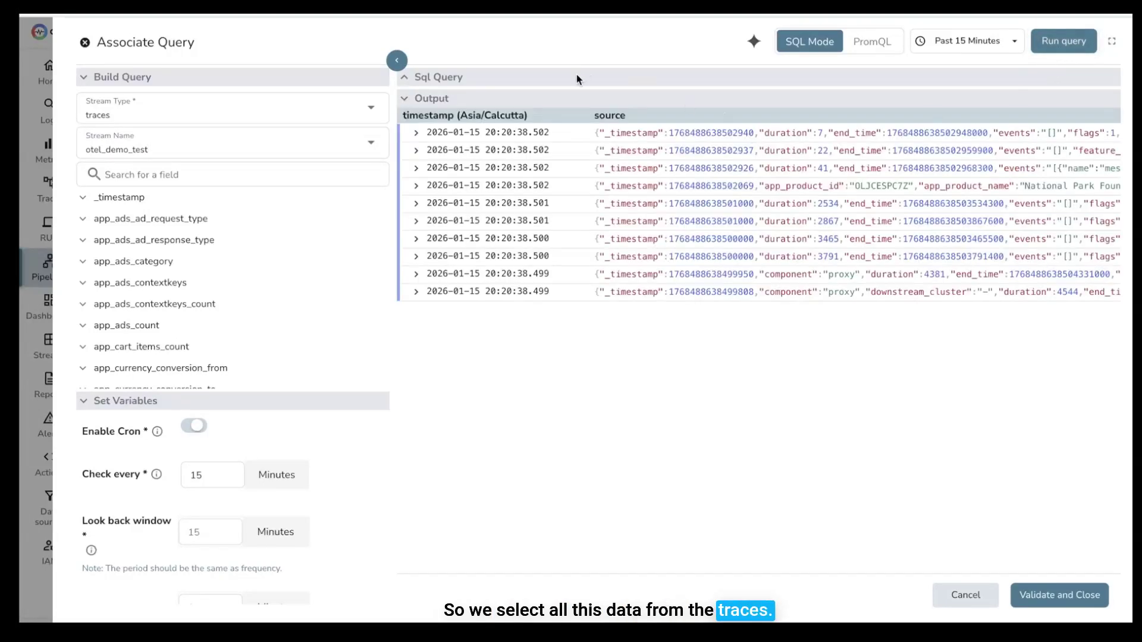
{"action": "left_click", "coordinate": [560, 94]}
{"action": "double_click", "coordinate": [200, 475]}
{"action": "key", "text": "BackSpace"}
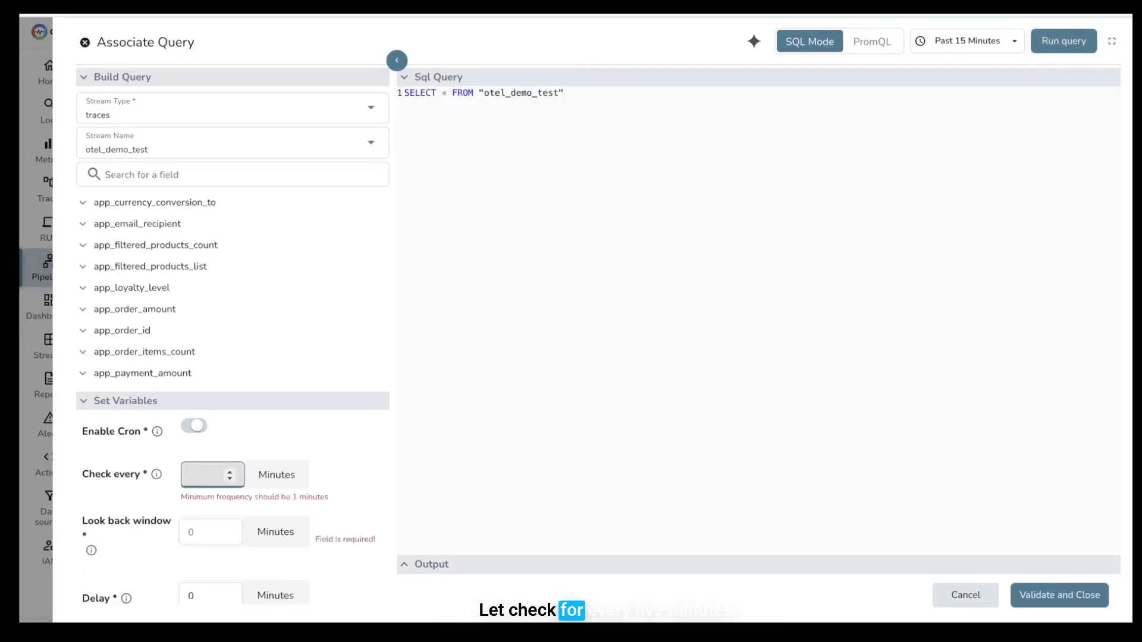
{"action": "type", "text": "5"}
Step: Rerun the query to inspect its first trace record, and validate and close the query settings
{"action": "left_click", "coordinate": [1065, 41]}
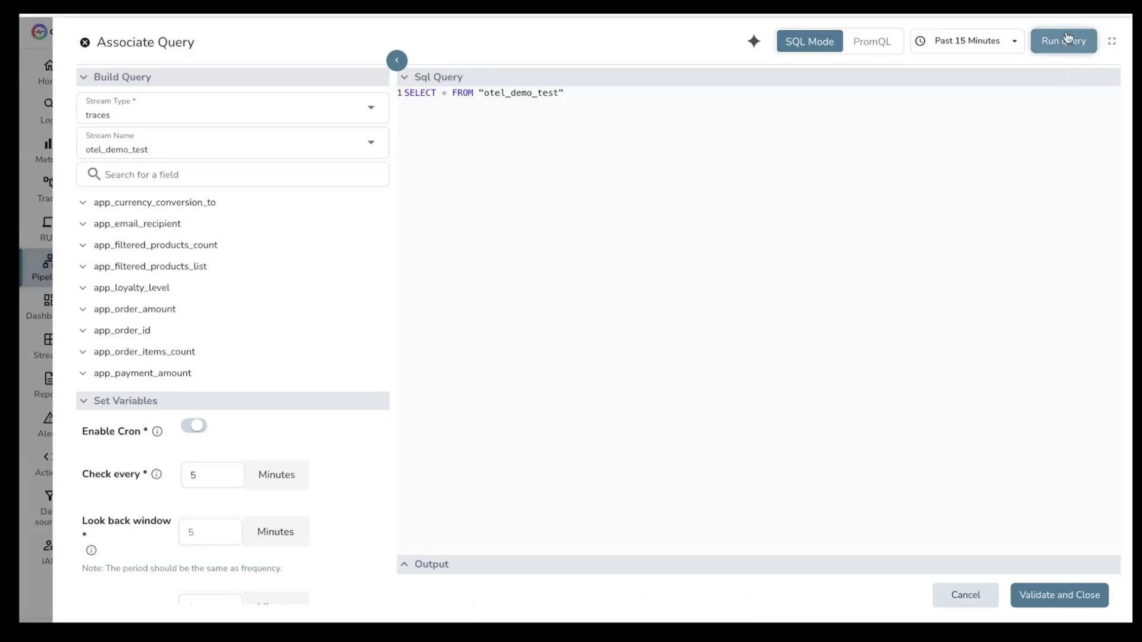
{"action": "scroll", "coordinate": [701, 438], "scroll_direction": "down", "scroll_amount": 1}
{"action": "scroll", "coordinate": [700, 439], "scroll_direction": "up", "scroll_amount": 1}
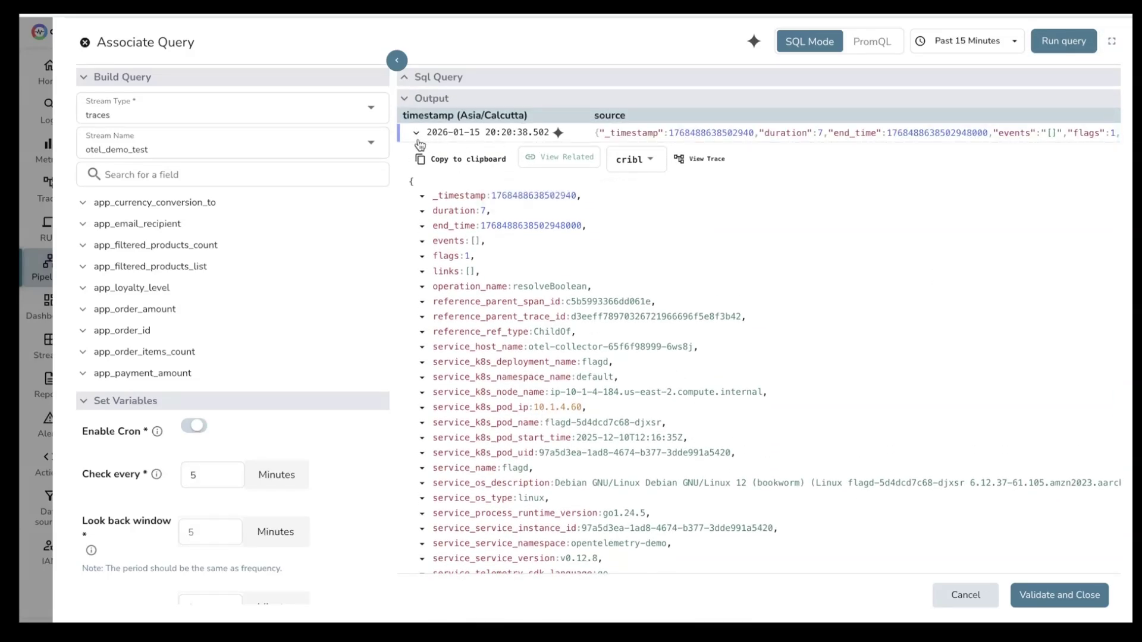
{"action": "left_click", "coordinate": [416, 134]}
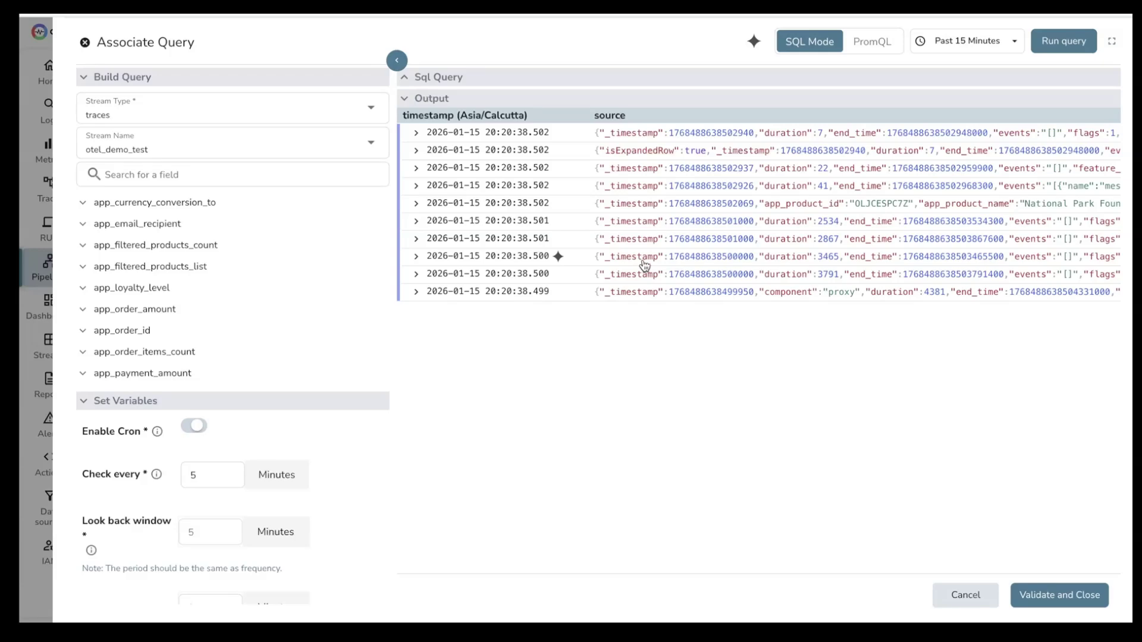
{"action": "left_click", "coordinate": [1055, 598]}
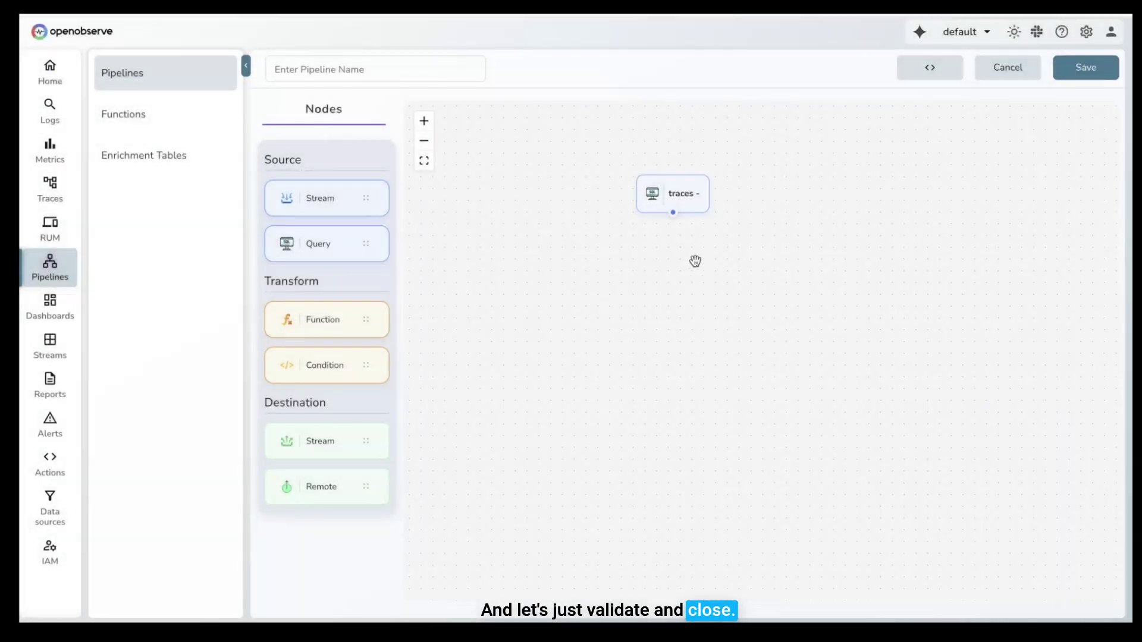
Step: Reopen the traces query node, run it, and copy the field name service_k8s_namespace_name from an expanded record
{"action": "left_click_drag", "start_coordinate": [326, 326], "coordinate": [705, 293]}
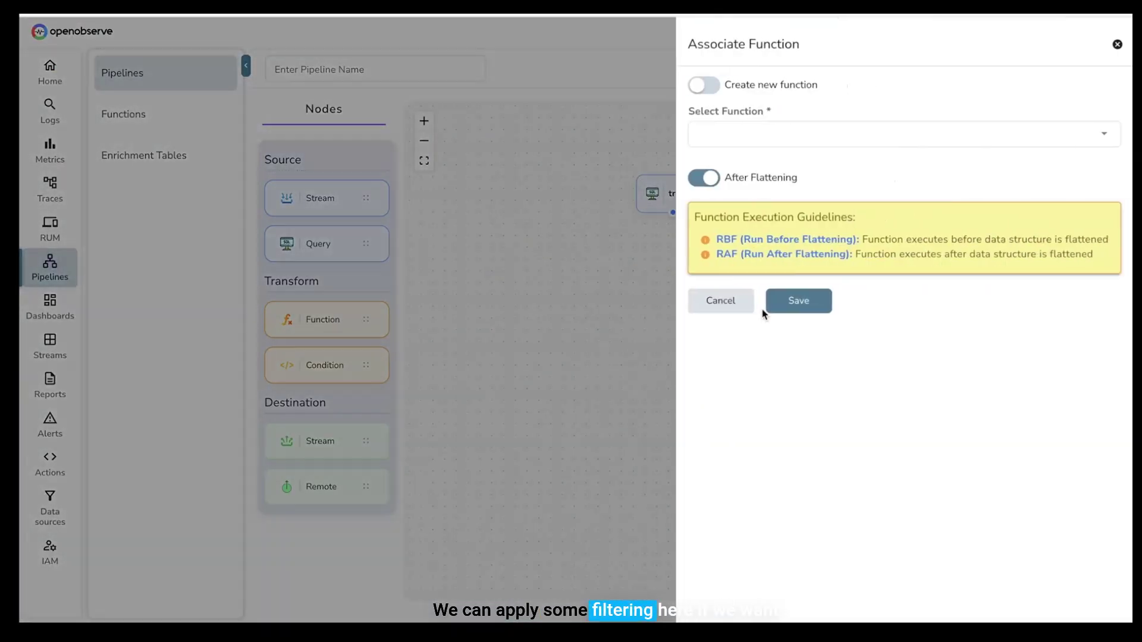
{"action": "left_click", "coordinate": [596, 222]}
{"action": "left_click", "coordinate": [648, 203]}
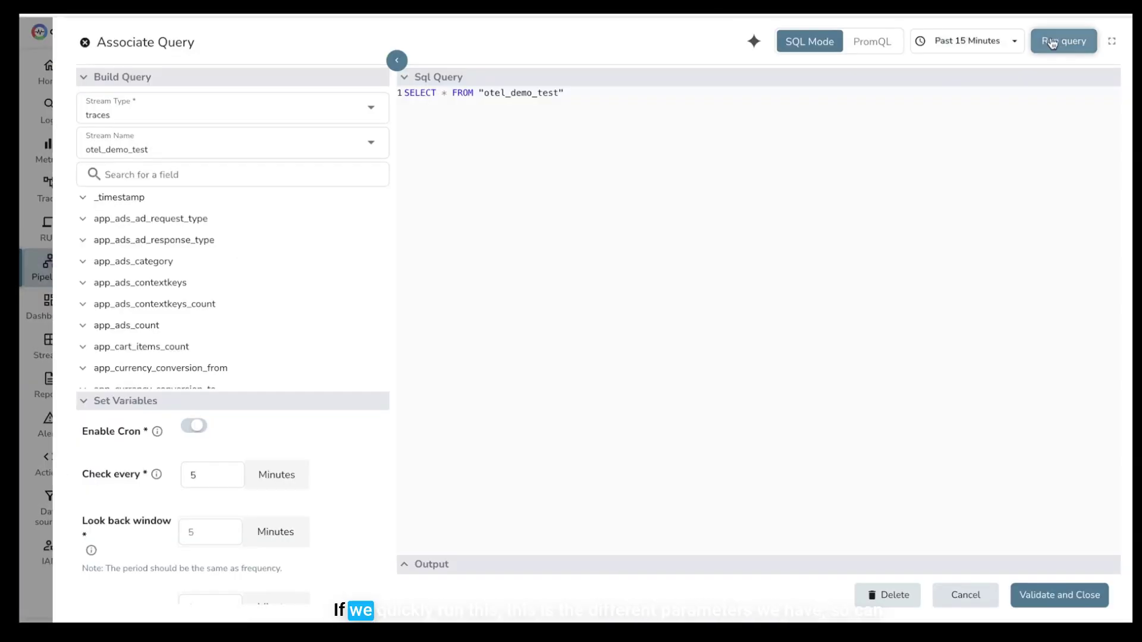
{"action": "left_click", "coordinate": [1051, 43]}
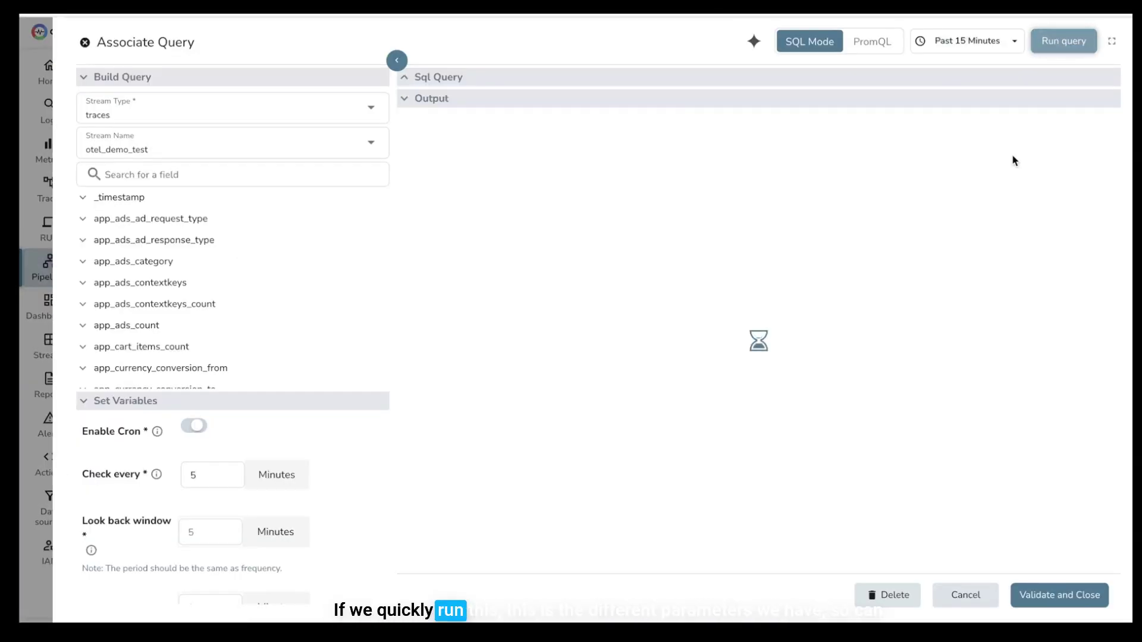
{"action": "left_click", "coordinate": [417, 170]}
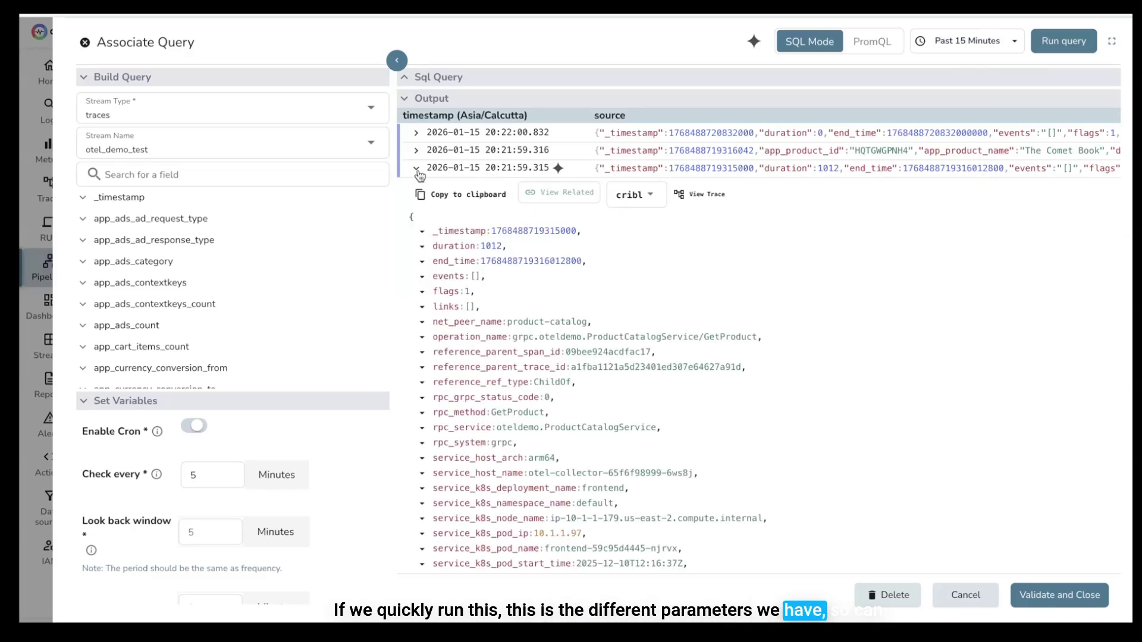
{"action": "scroll", "coordinate": [476, 383], "scroll_direction": "down", "scroll_amount": 3}
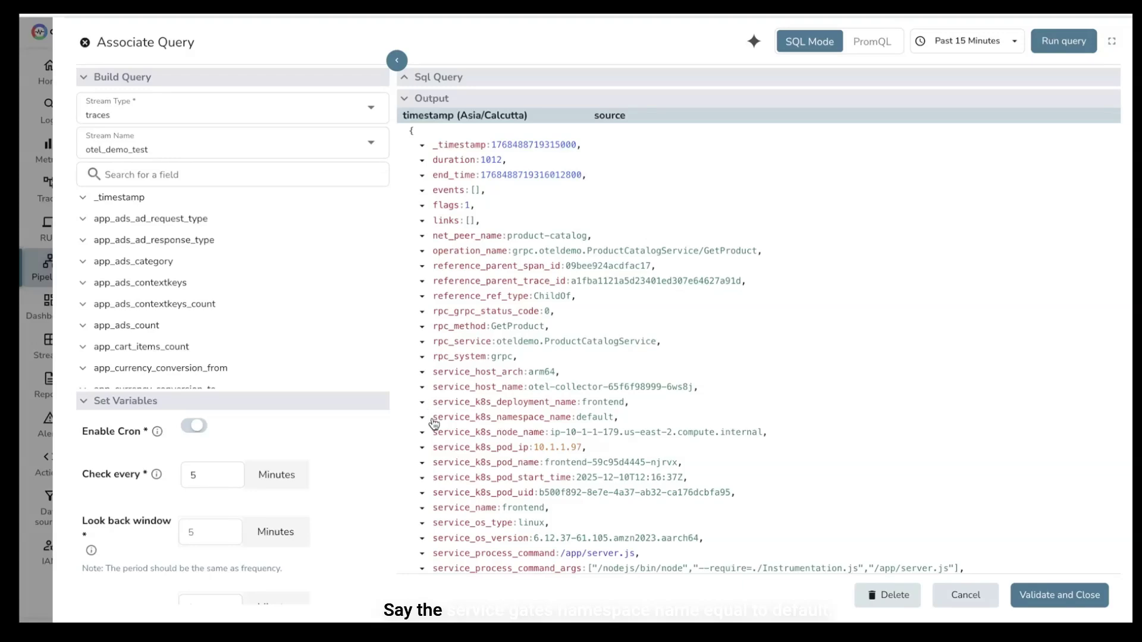
{"action": "left_click_drag", "start_coordinate": [503, 422], "coordinate": [572, 420]}
{"action": "key", "text": "ctrl+c"}
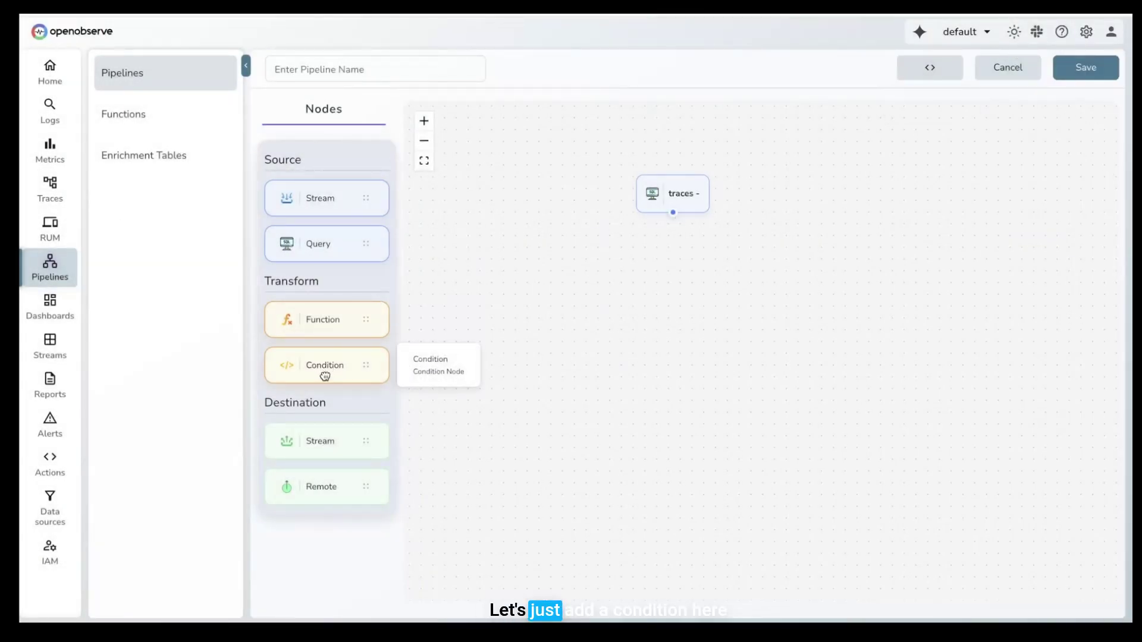
Step: Add a condition node requiring service_k8s_namespace_name = default, and rearrange it and the traces node on the canvas
{"action": "left_click_drag", "start_coordinate": [323, 375], "coordinate": [706, 373]}
{"action": "left_click", "coordinate": [773, 127]}
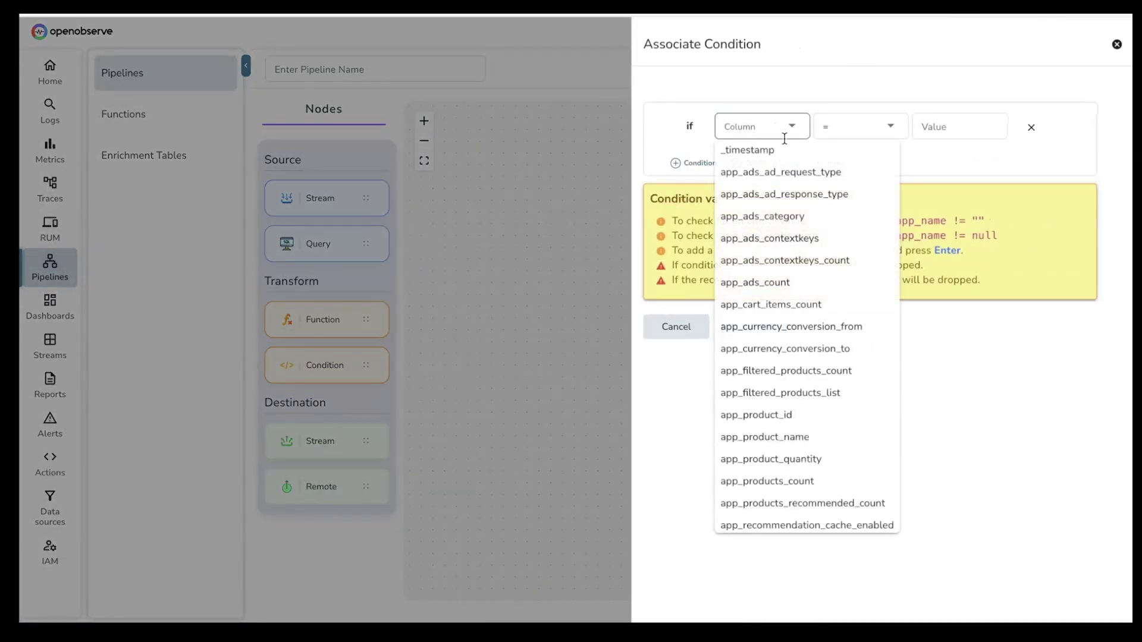
{"action": "left_click", "coordinate": [968, 133]}
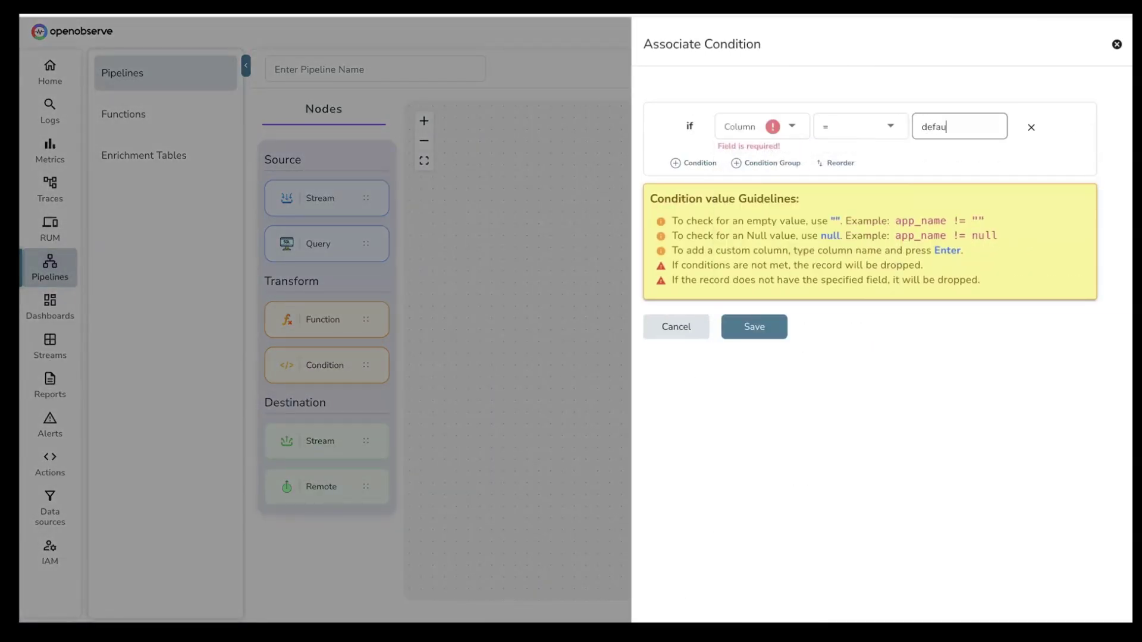
{"action": "left_click", "coordinate": [782, 132]}
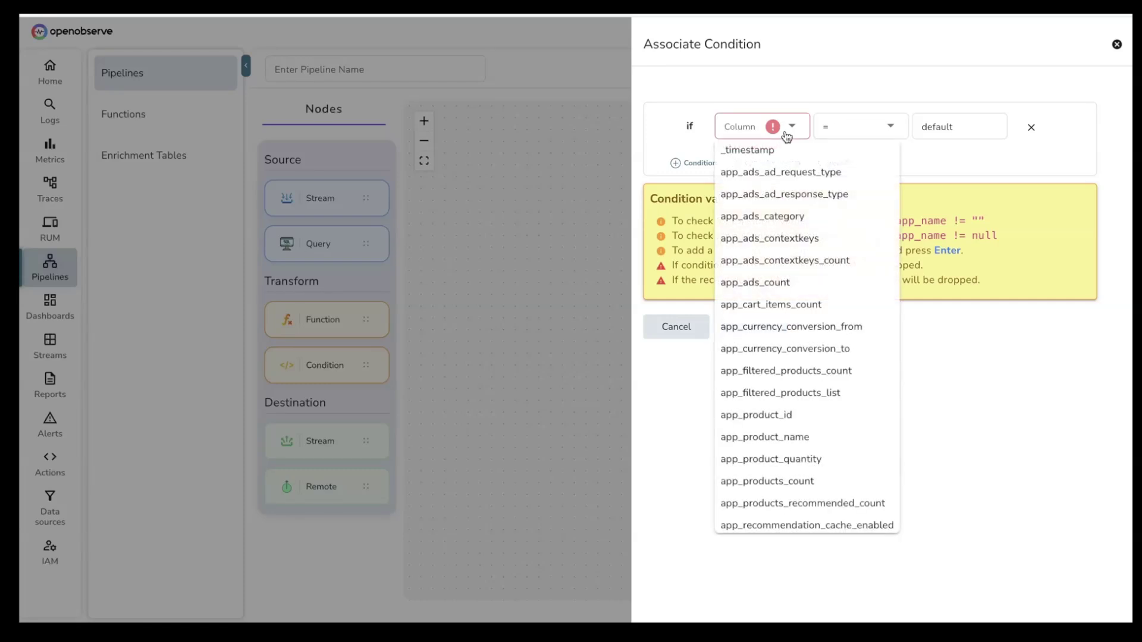
{"action": "key", "text": "ctrl+v"}
{"action": "left_click", "coordinate": [781, 149]}
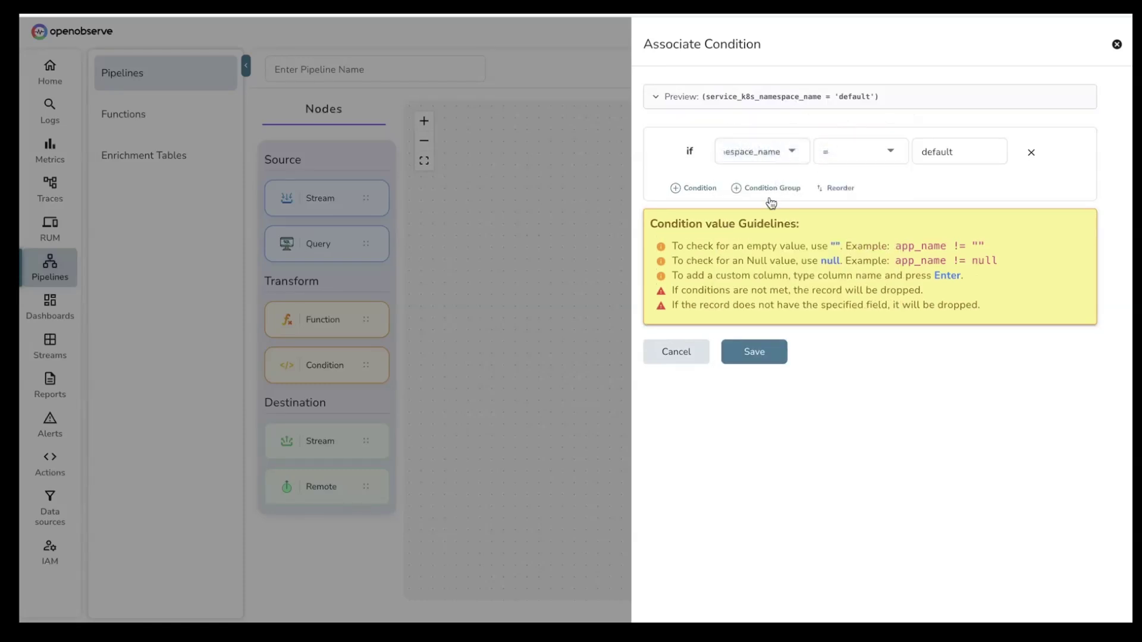
{"action": "left_click", "coordinate": [755, 353]}
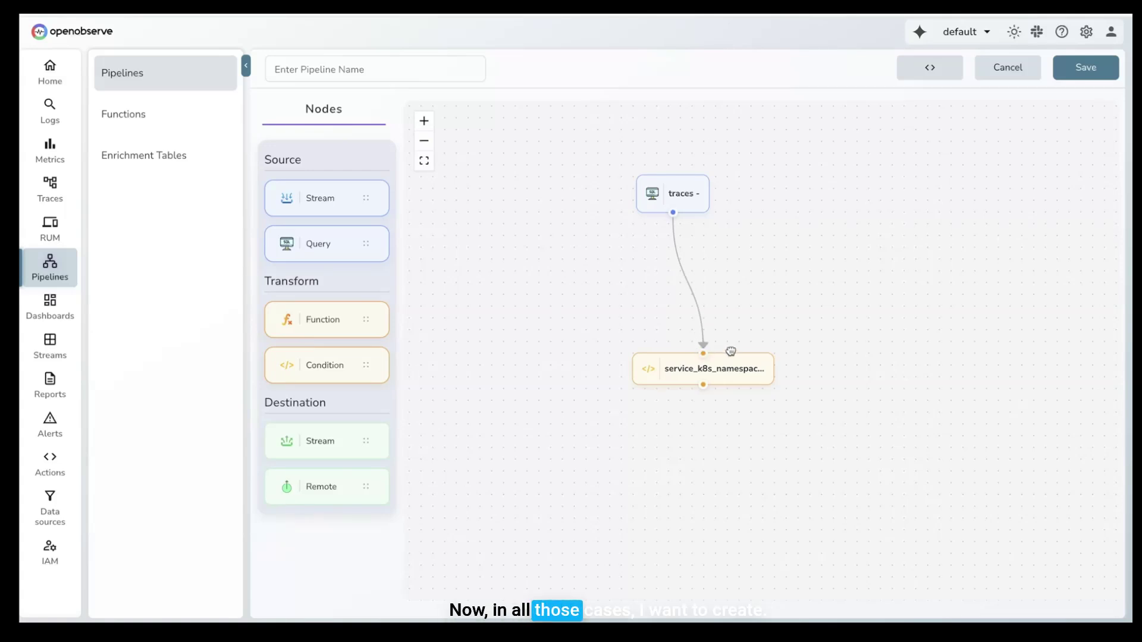
{"action": "left_click_drag", "start_coordinate": [730, 351], "coordinate": [738, 310]}
{"action": "left_click_drag", "start_coordinate": [703, 120], "coordinate": [672, 219]}
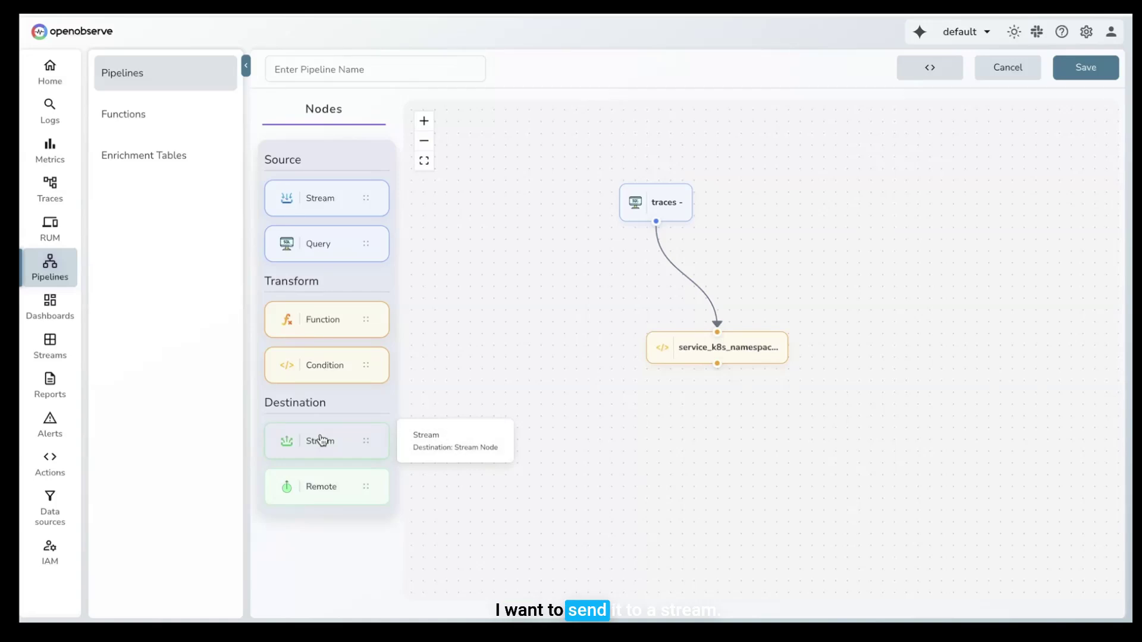
Step: Try a new Remote destination of type Custom, reviewing its connection settings and output format options
{"action": "left_click_drag", "start_coordinate": [325, 439], "coordinate": [656, 497]}
{"action": "left_click", "coordinate": [650, 260]}
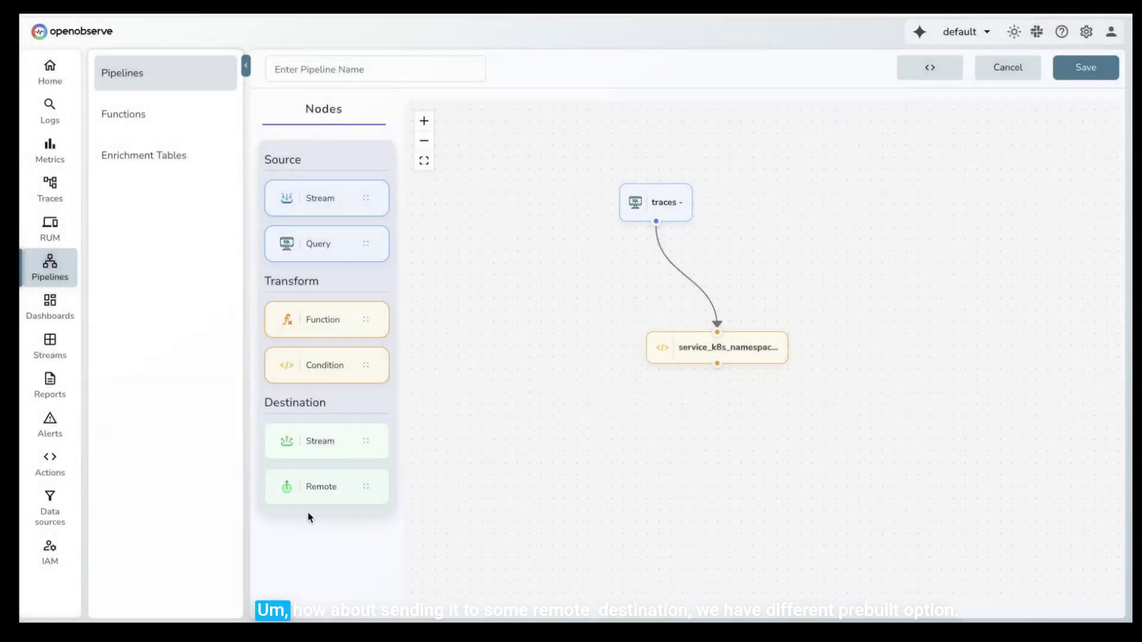
{"action": "left_click_drag", "start_coordinate": [339, 484], "coordinate": [916, 521]}
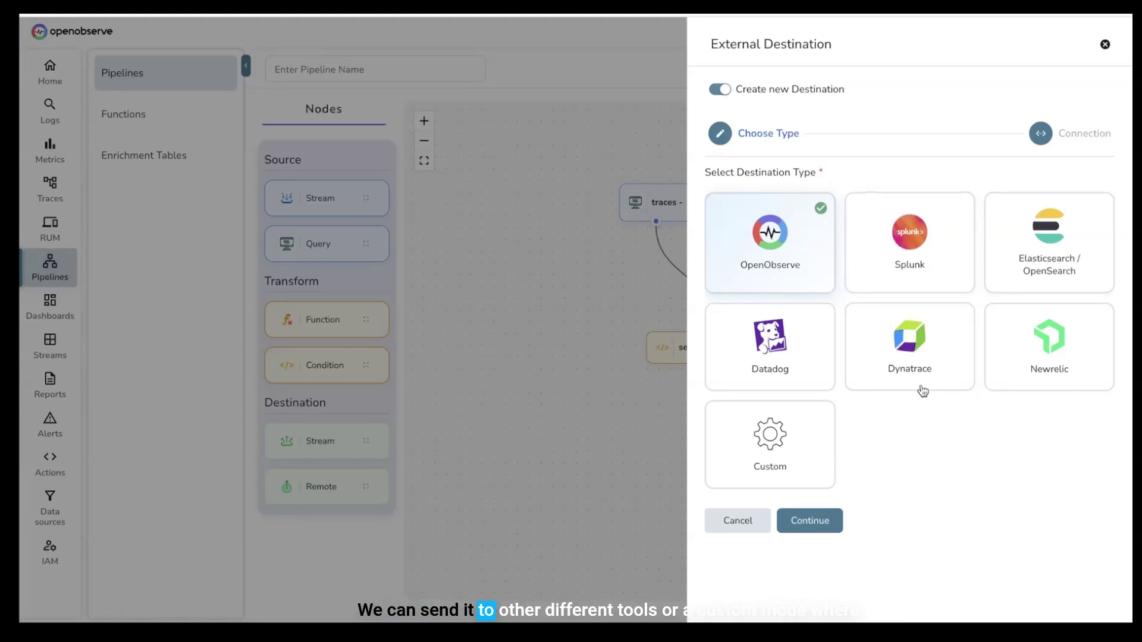
{"action": "left_click", "coordinate": [800, 466]}
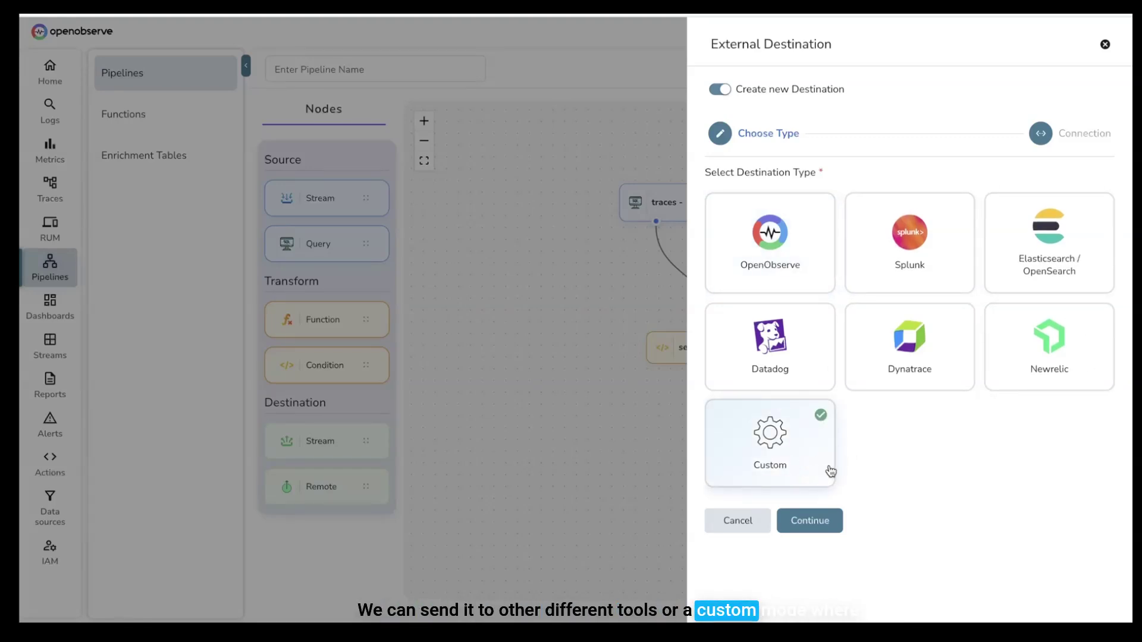
{"action": "left_click", "coordinate": [811, 521]}
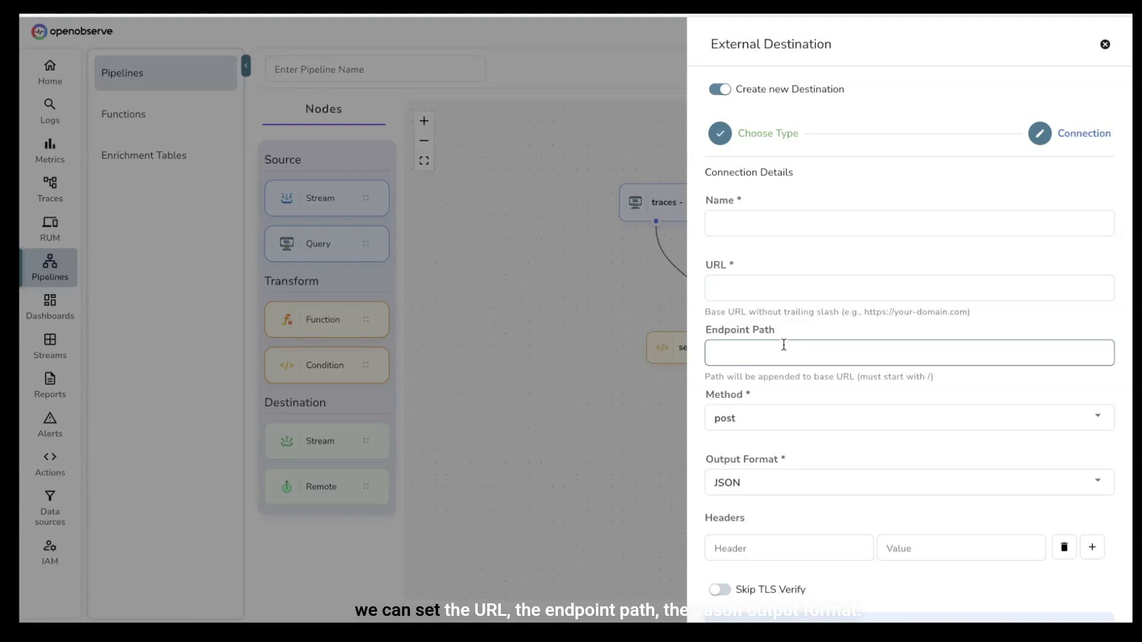
{"action": "scroll", "coordinate": [775, 327], "scroll_direction": "down", "scroll_amount": 1}
{"action": "scroll", "coordinate": [776, 417], "scroll_direction": "down", "scroll_amount": 1}
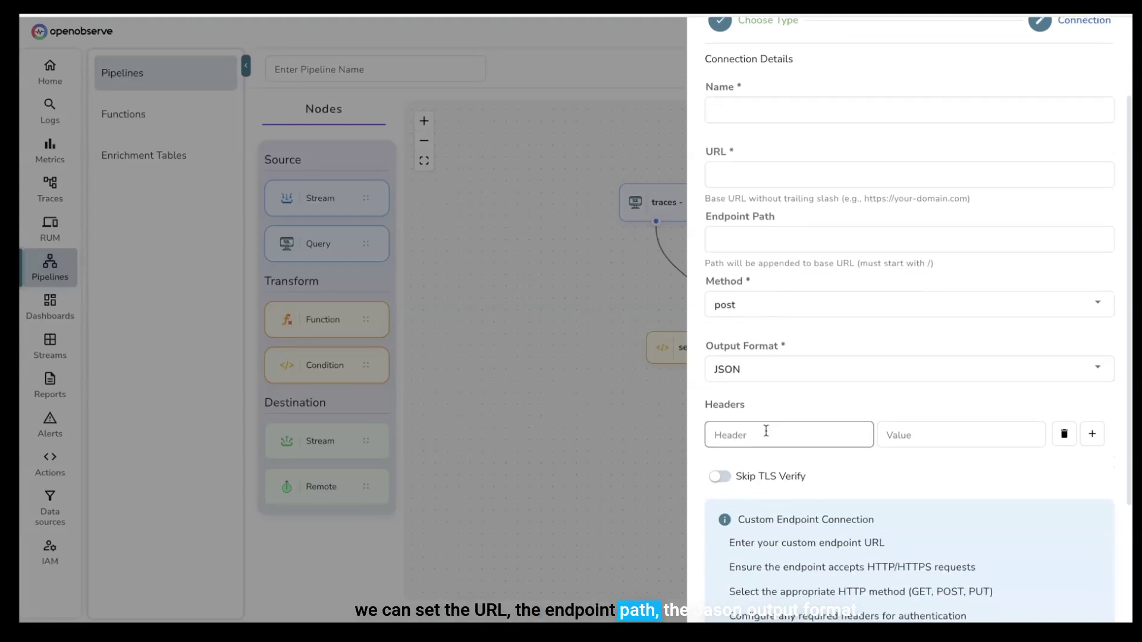
{"action": "left_click", "coordinate": [751, 383]}
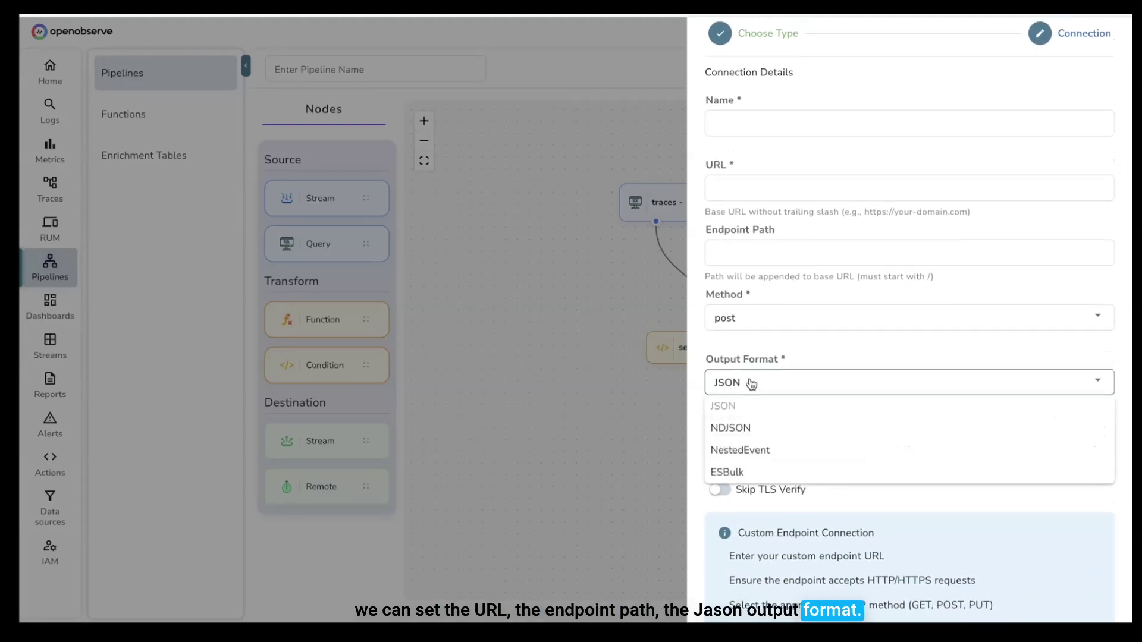
{"action": "left_click", "coordinate": [773, 403]}
{"action": "scroll", "coordinate": [832, 476], "scroll_direction": "down", "scroll_amount": 3}
{"action": "scroll", "coordinate": [831, 469], "scroll_direction": "up", "scroll_amount": 5}
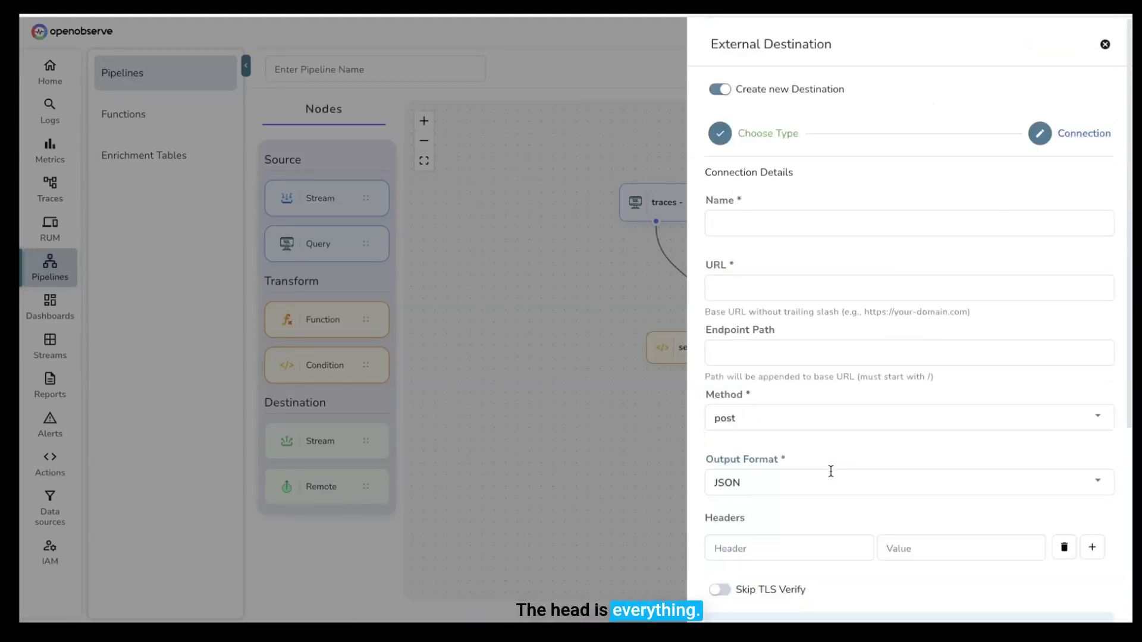
{"action": "left_click", "coordinate": [559, 265]}
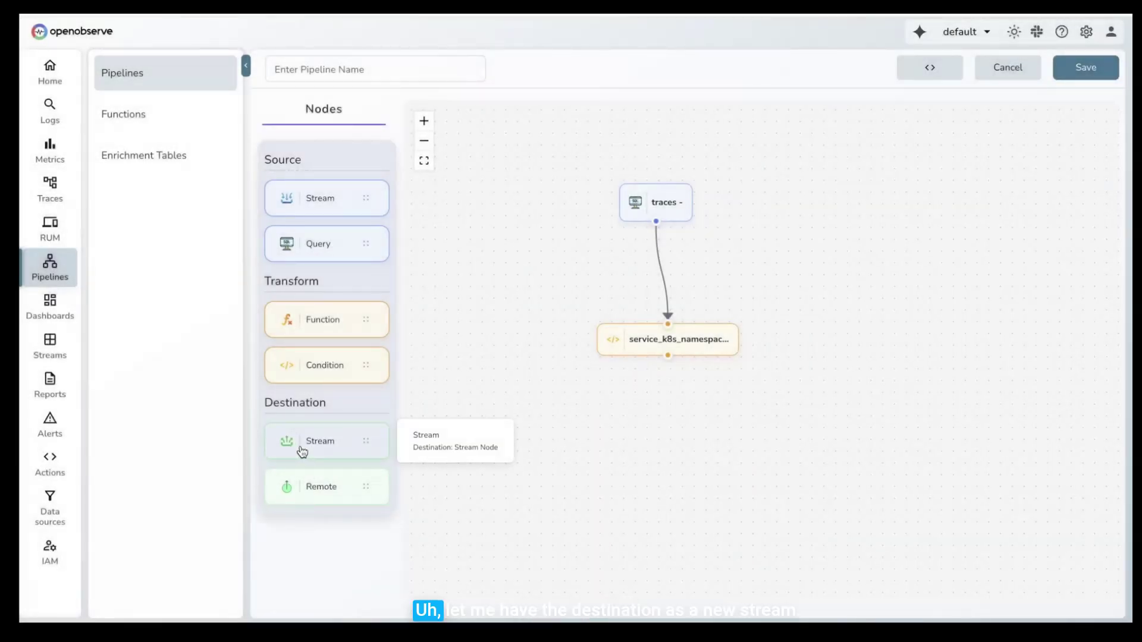
Step: Add a destination stream node of type logs named traces-stream-transformed, and connect the namespace condition node to it
{"action": "left_click_drag", "start_coordinate": [298, 451], "coordinate": [798, 515]}
{"action": "left_click", "coordinate": [754, 112]}
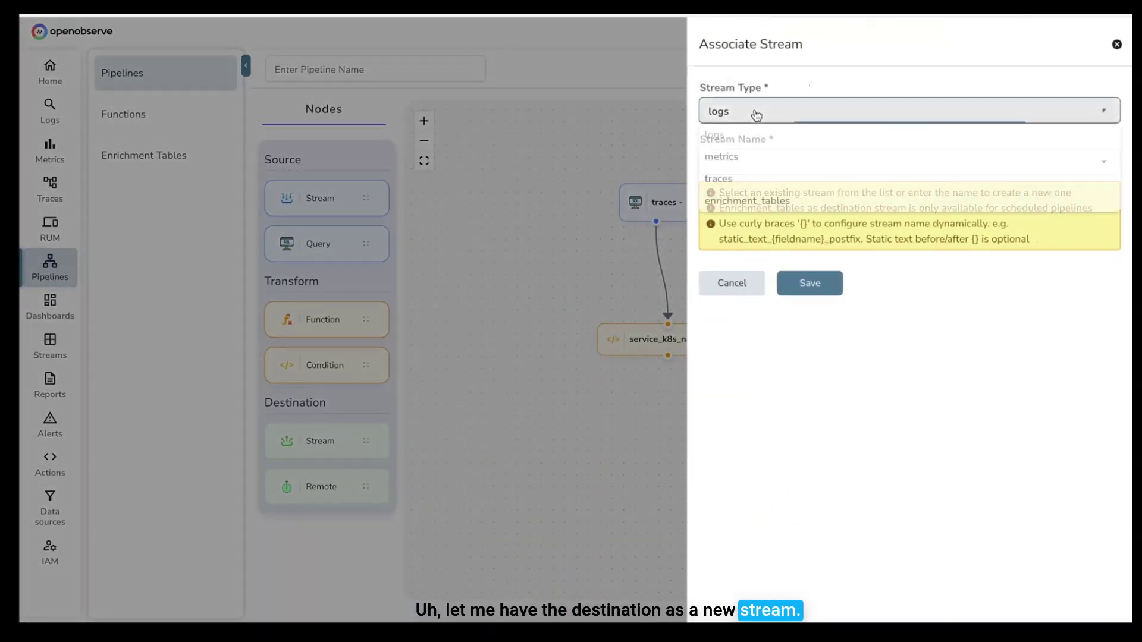
{"action": "left_click", "coordinate": [736, 146]}
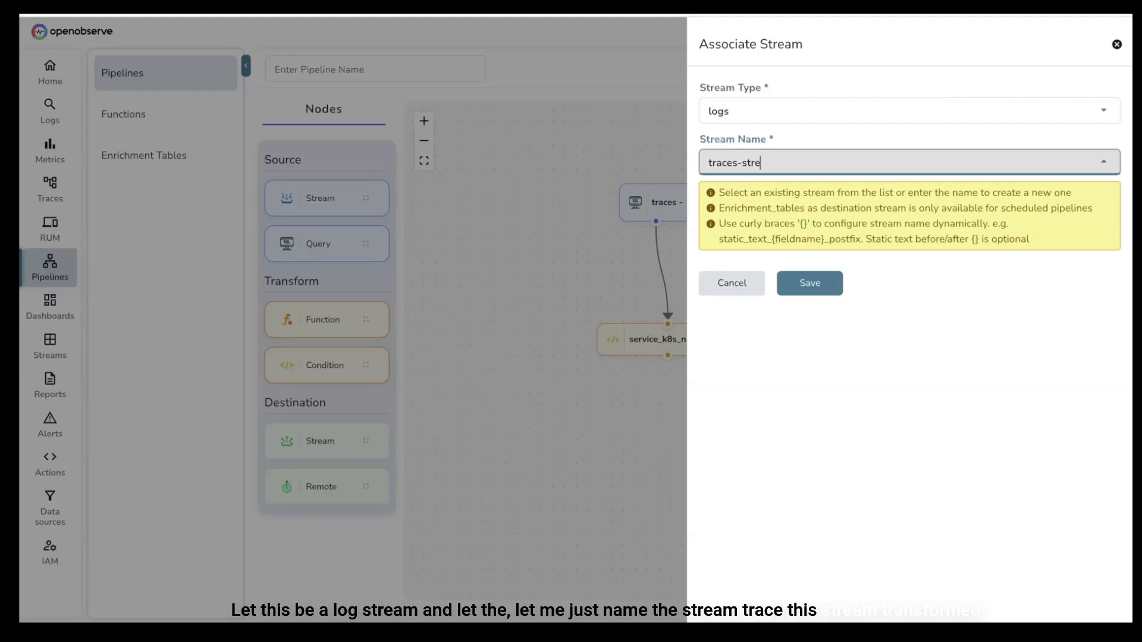
{"action": "type", "text": "ansformed"}
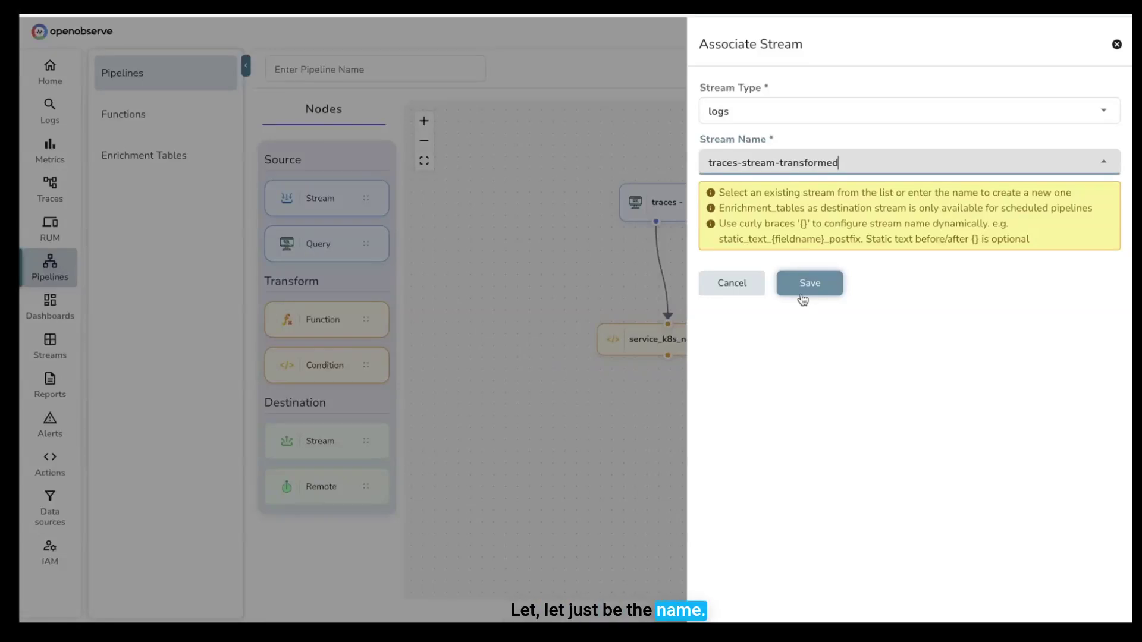
{"action": "left_click", "coordinate": [802, 298]}
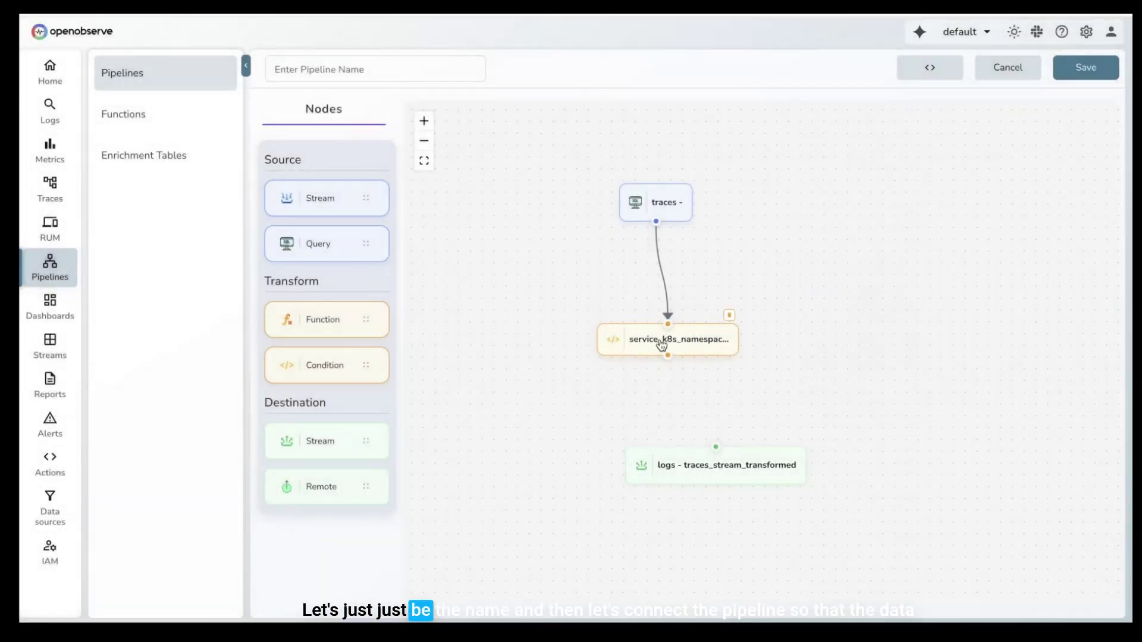
{"action": "mouse_move", "coordinate": [667, 355]}
{"action": "left_mouse_down"}
{"action": "mouse_move", "coordinate": [728, 437]}
{"action": "mouse_move", "coordinate": [715, 446]}
{"action": "left_mouse_up"}
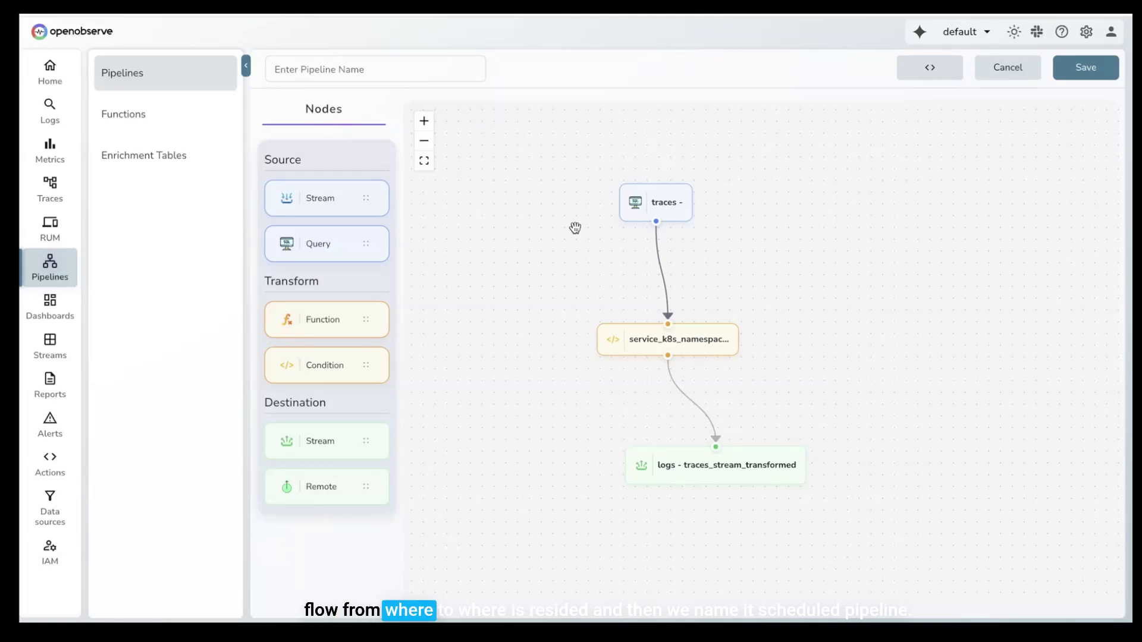
Step: Name the pipeline scheduledpipepline_Demo and save it
{"action": "type", "text": "s"}
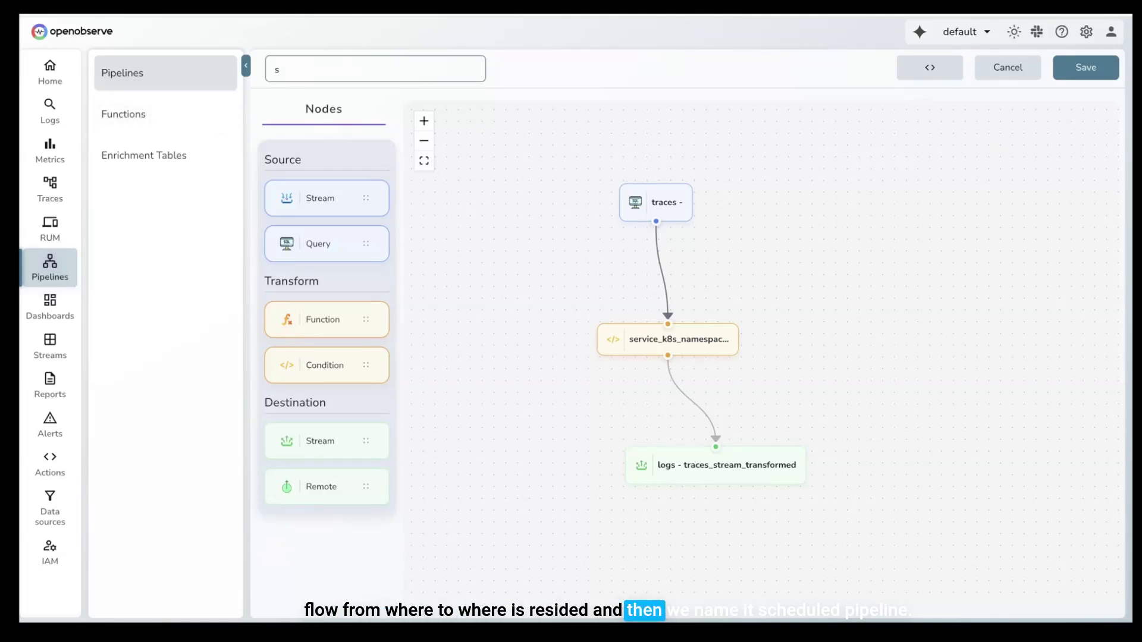
{"action": "type", "text": "cheduledpipip"}
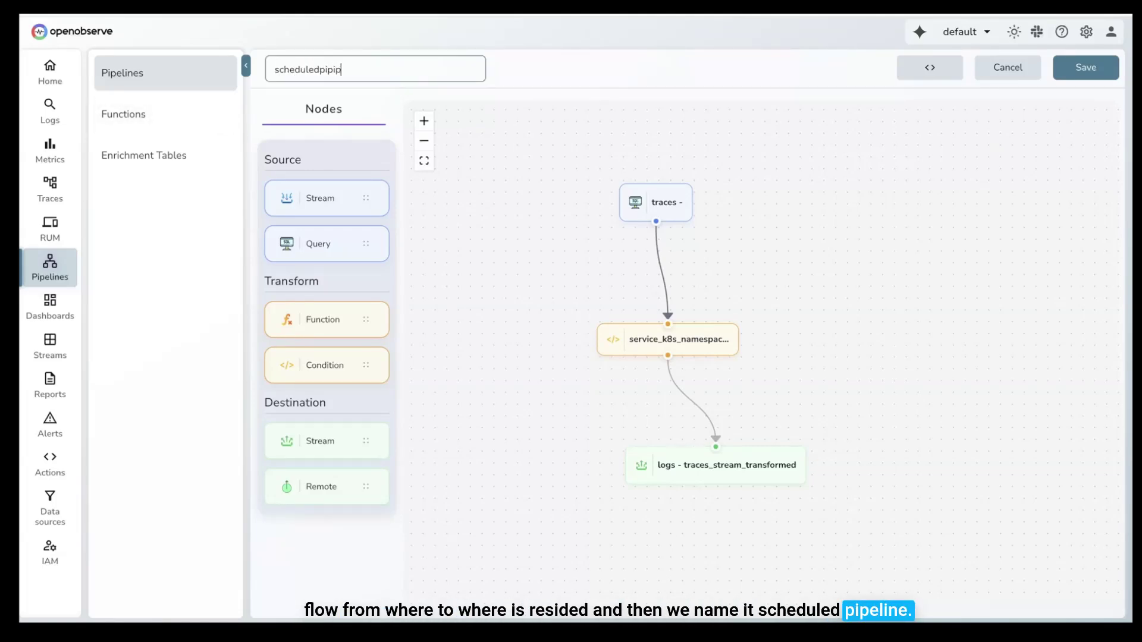
{"action": "key", "text": "BackSpace"}
{"action": "key", "text": "BackSpace"}
{"action": "type", "text": "epli"}
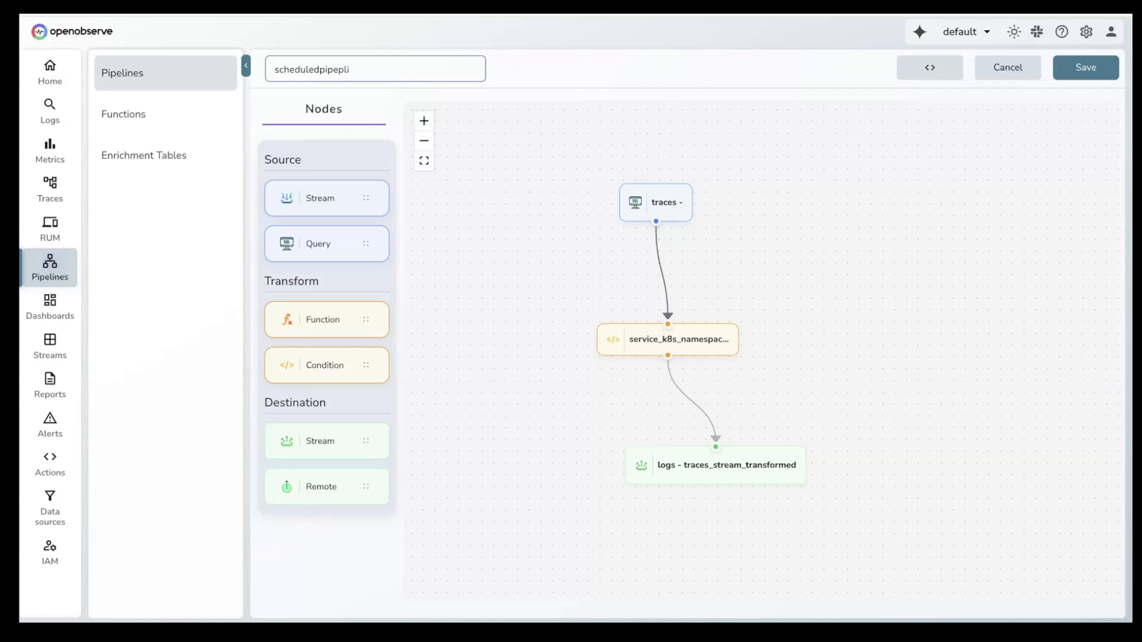
{"action": "type", "text": "ne dmeo"}
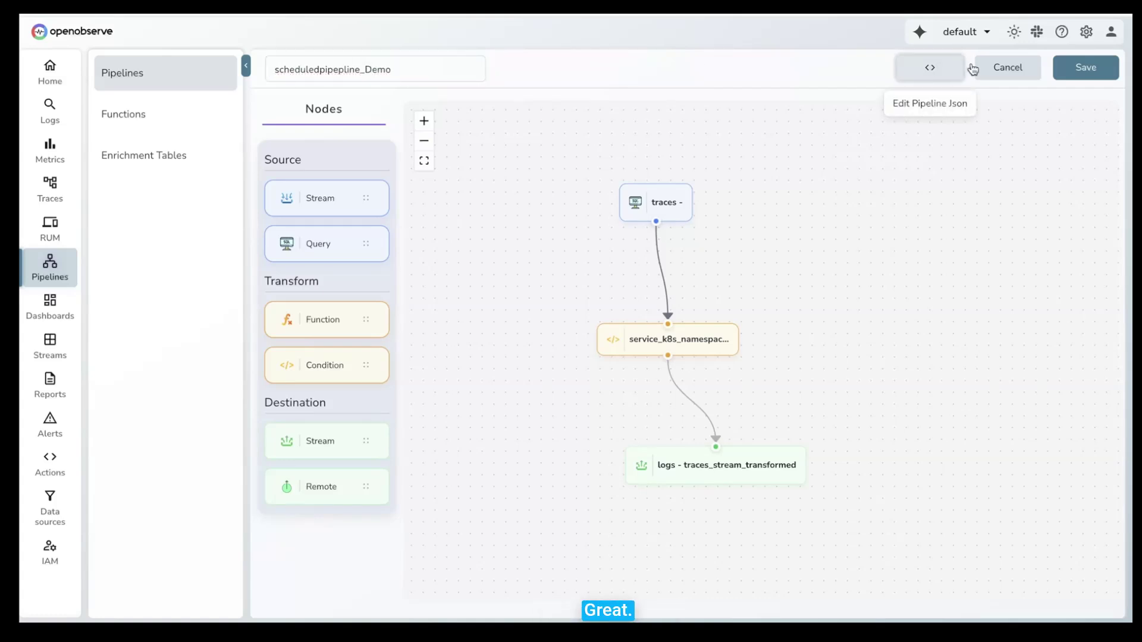
{"action": "left_click", "coordinate": [1084, 72]}
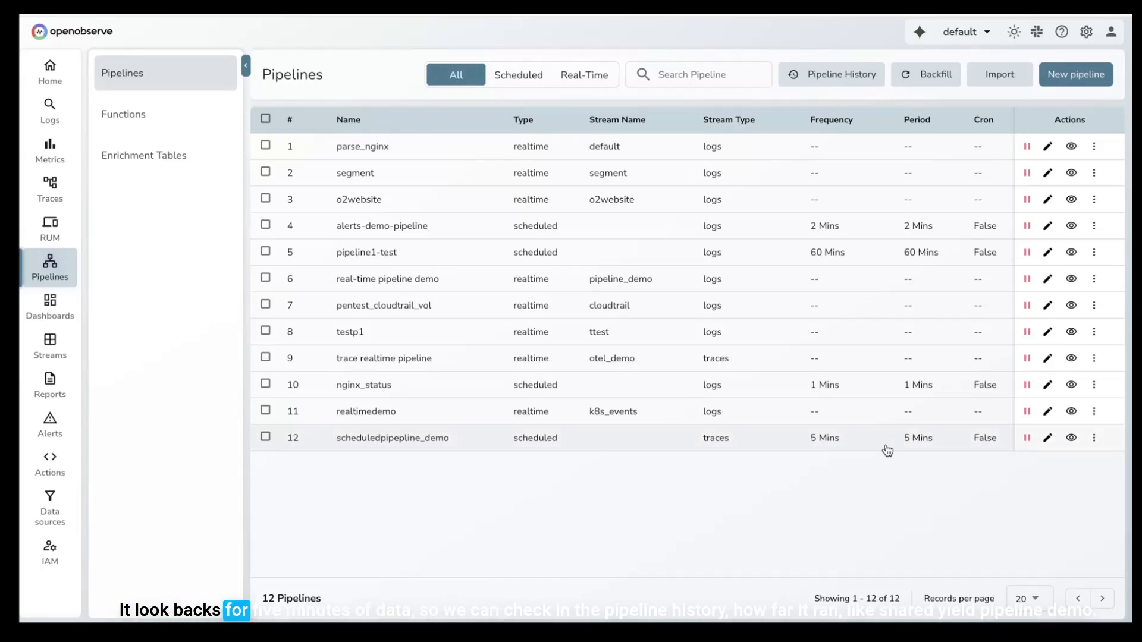
Step: Open the pipeline run history and filter it to scheduledpipepline_demo
{"action": "left_click", "coordinate": [822, 80]}
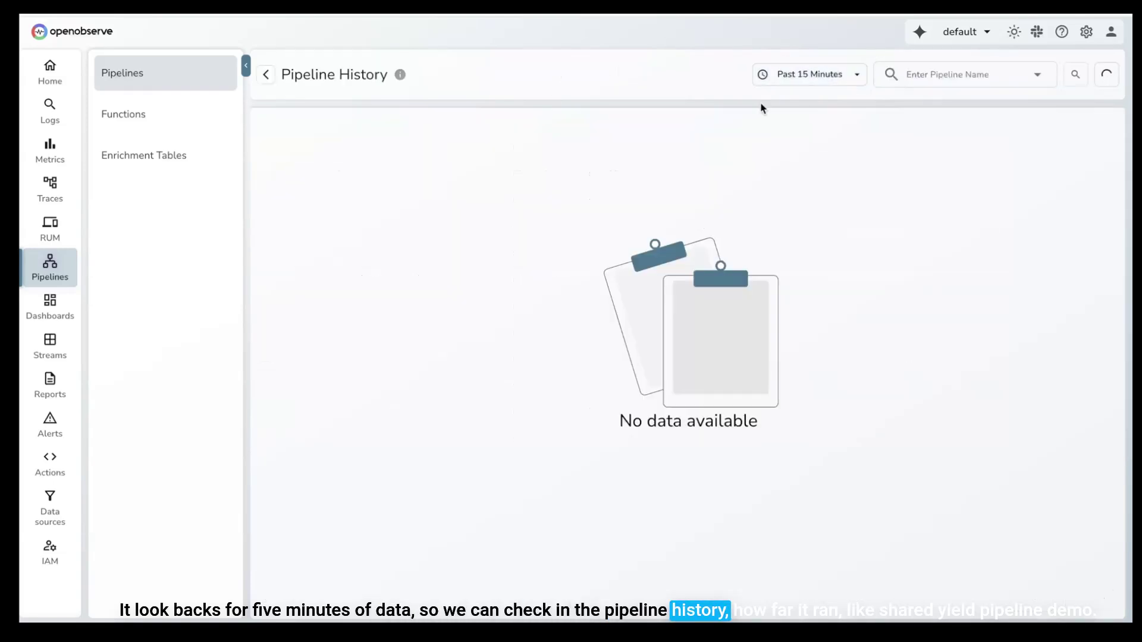
{"action": "left_click", "coordinate": [943, 79]}
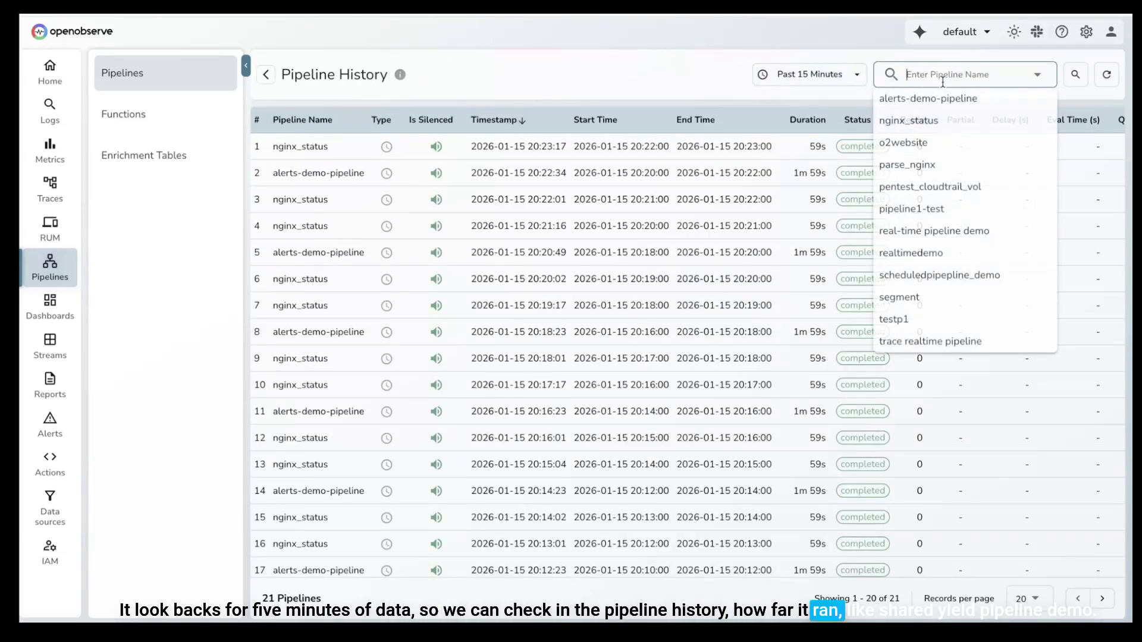
{"action": "type", "text": "sched"}
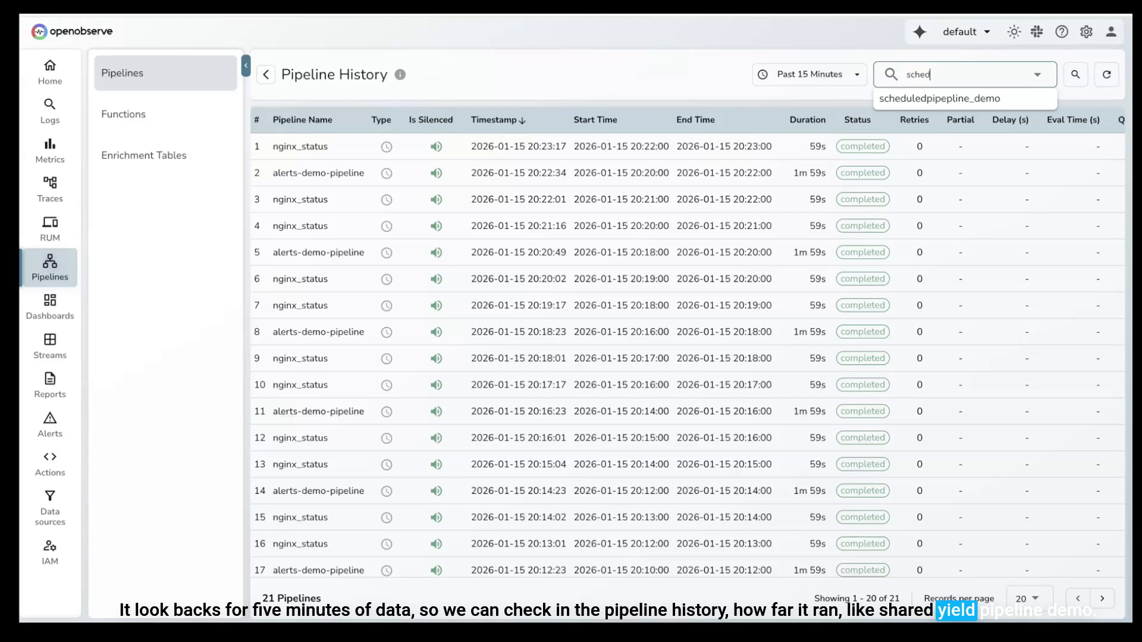
{"action": "left_click", "coordinate": [975, 101]}
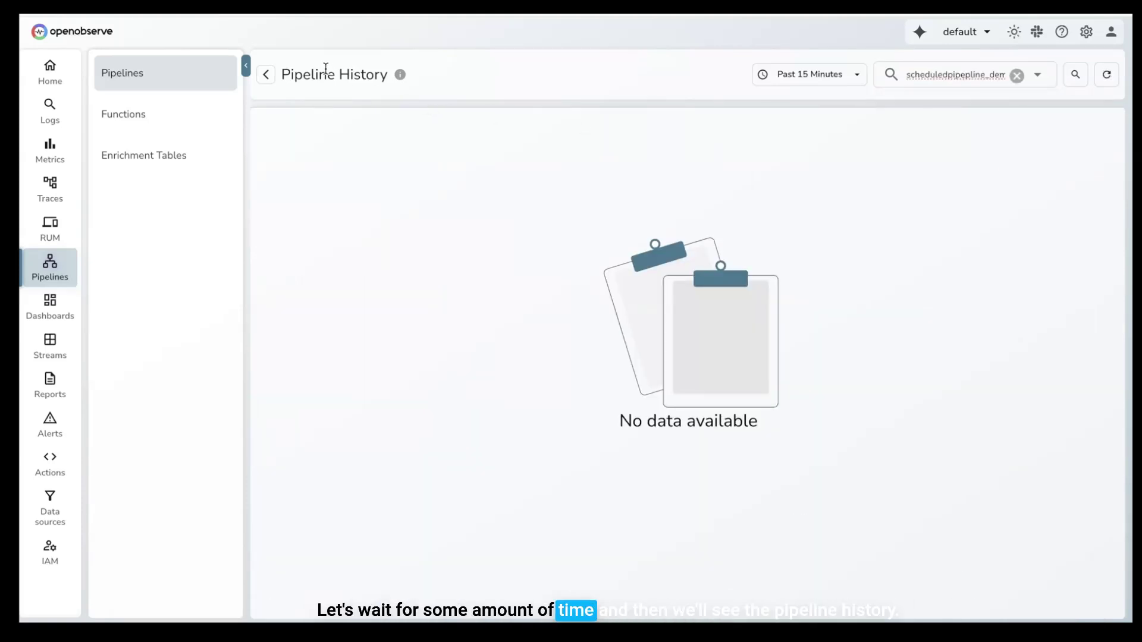
{"action": "left_click", "coordinate": [174, 80]}
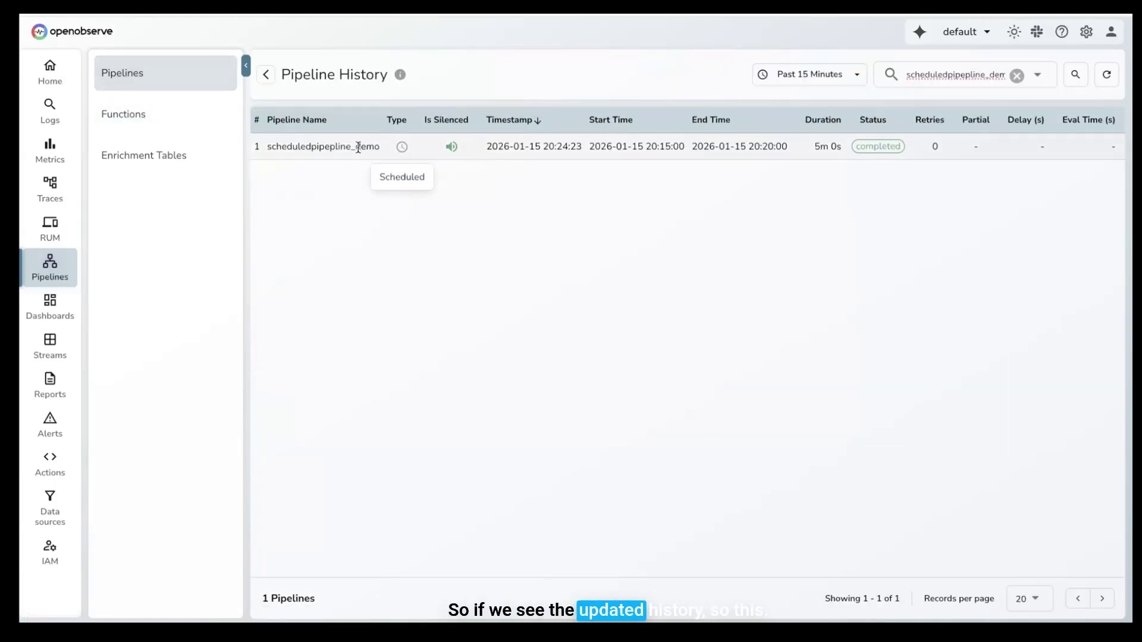
Step: Check the start time, end time, duration and status of the scheduled pipeline's run
{"action": "triple_click", "coordinate": [587, 145]}
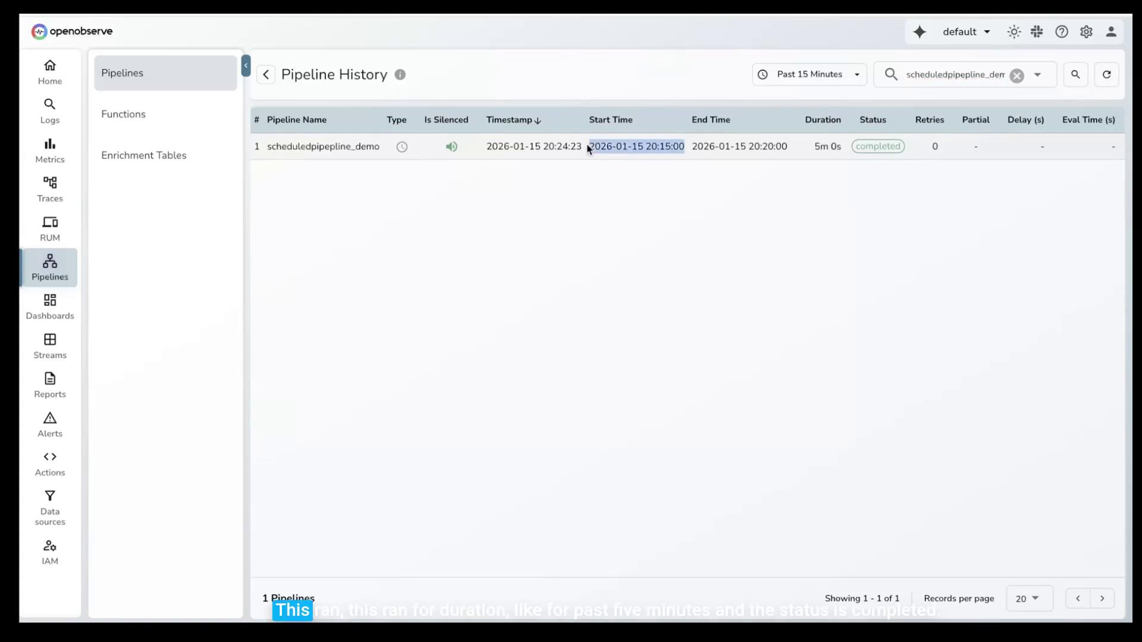
{"action": "left_click", "coordinate": [760, 145]}
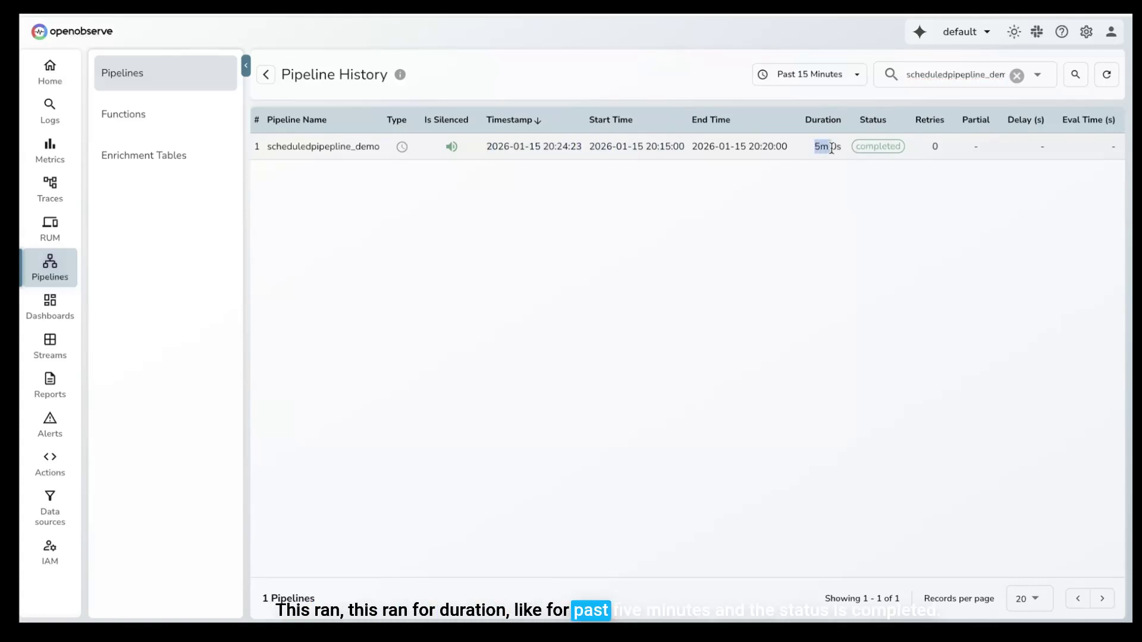
{"action": "left_click_drag", "start_coordinate": [857, 147], "coordinate": [905, 147]}
{"action": "left_click", "coordinate": [872, 197]}
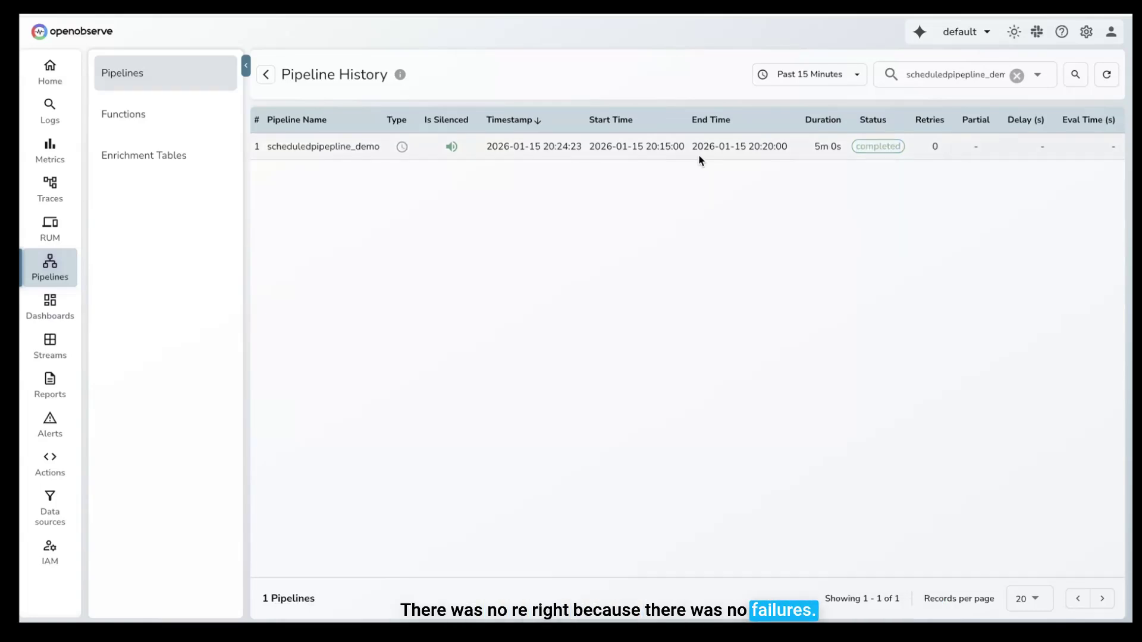
Step: Search the log streams for "traces" and explore the traces_stream_transformed stream
{"action": "left_click", "coordinate": [51, 342]}
{"action": "left_click", "coordinate": [854, 67]}
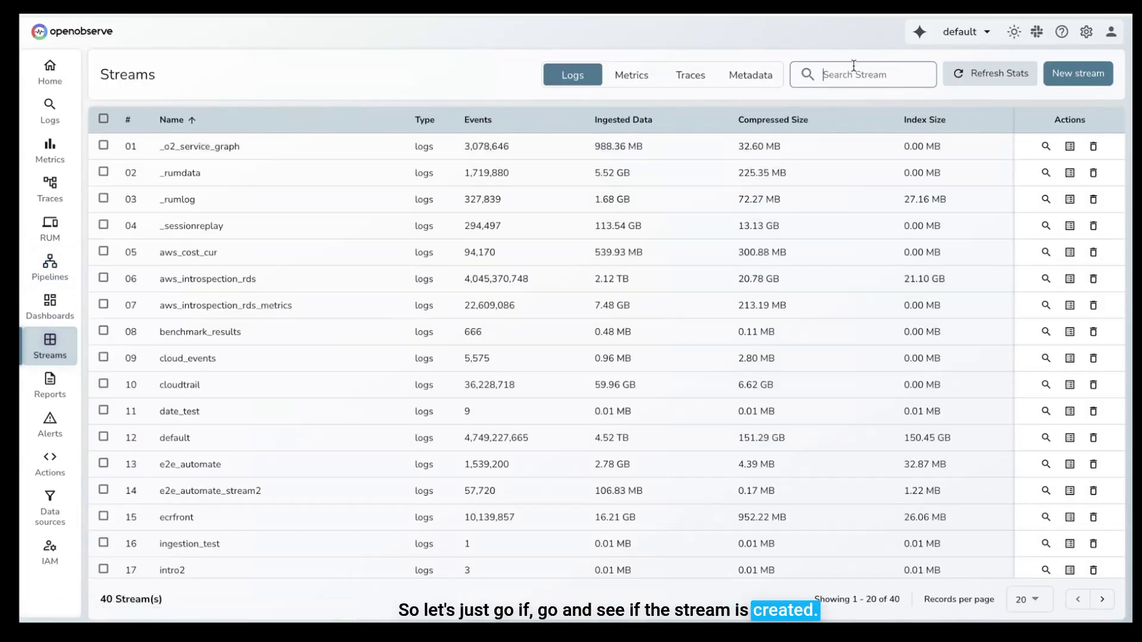
{"action": "type", "text": "traces"}
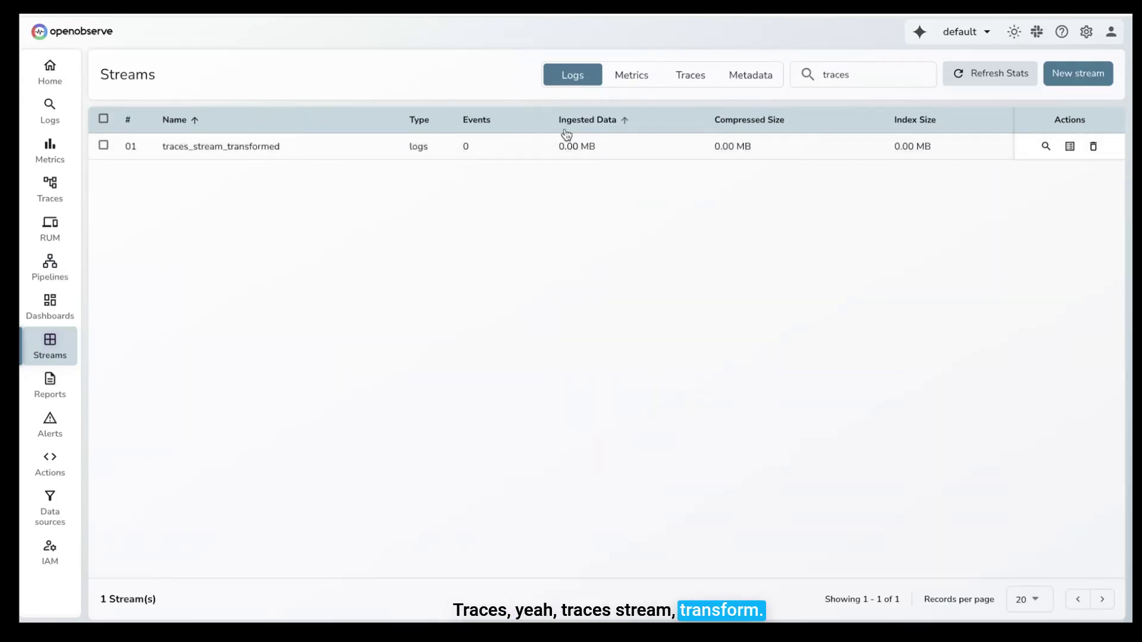
{"action": "left_click", "coordinate": [1045, 146]}
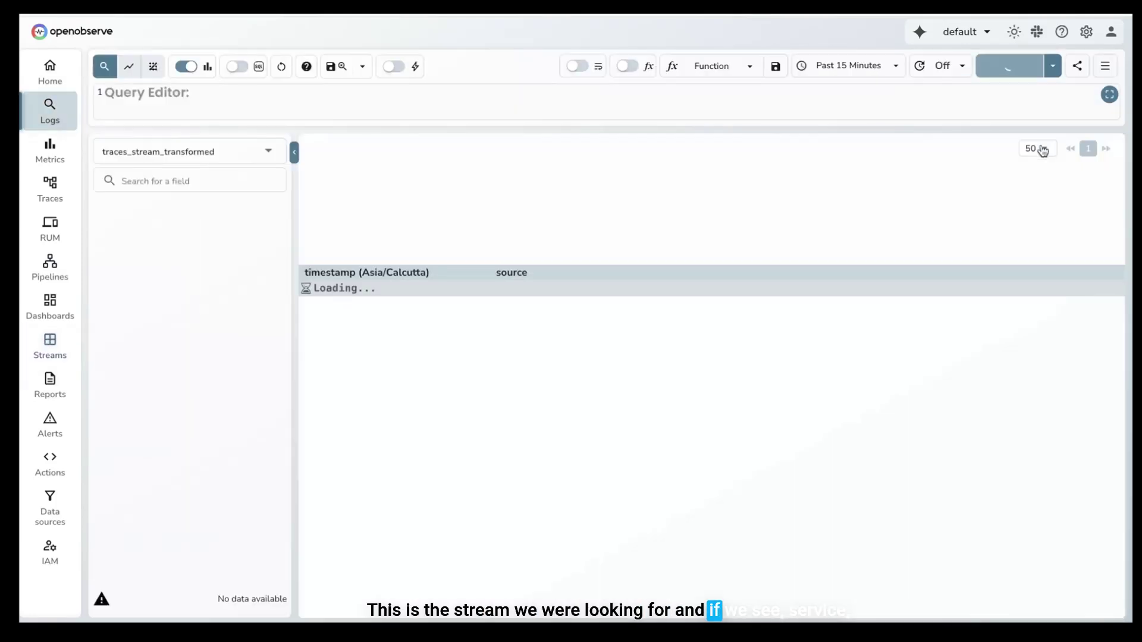
Step: Search the stream's fields for "service" and inspect the values of service_k8s_namespace_name
{"action": "left_click", "coordinate": [185, 180]}
{"action": "type", "text": "service"}
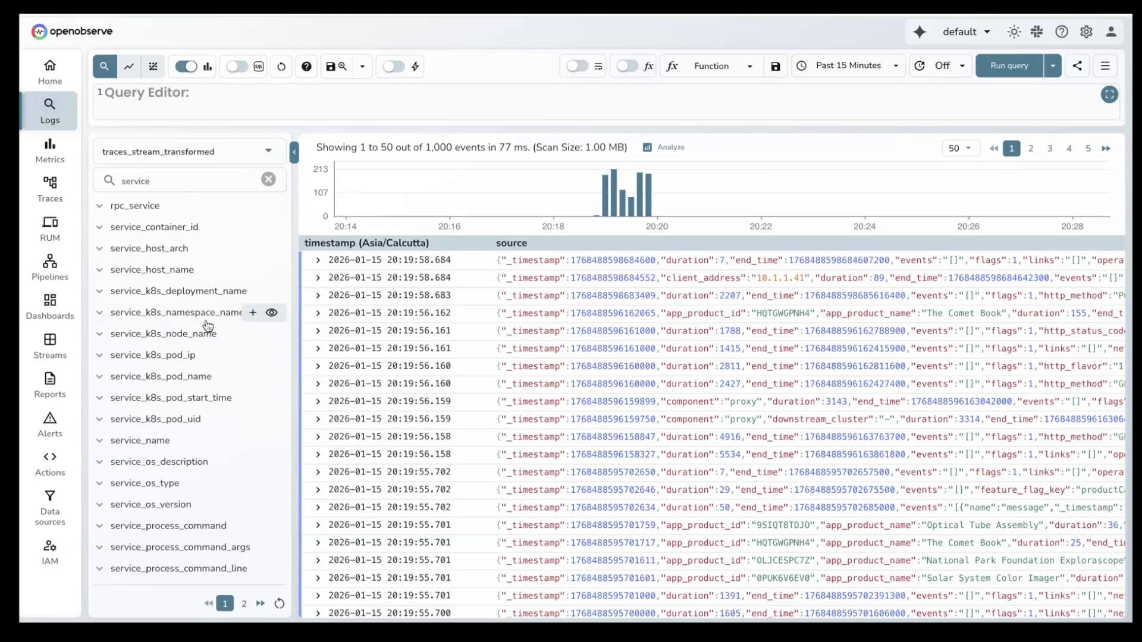
{"action": "left_click", "coordinate": [207, 325]}
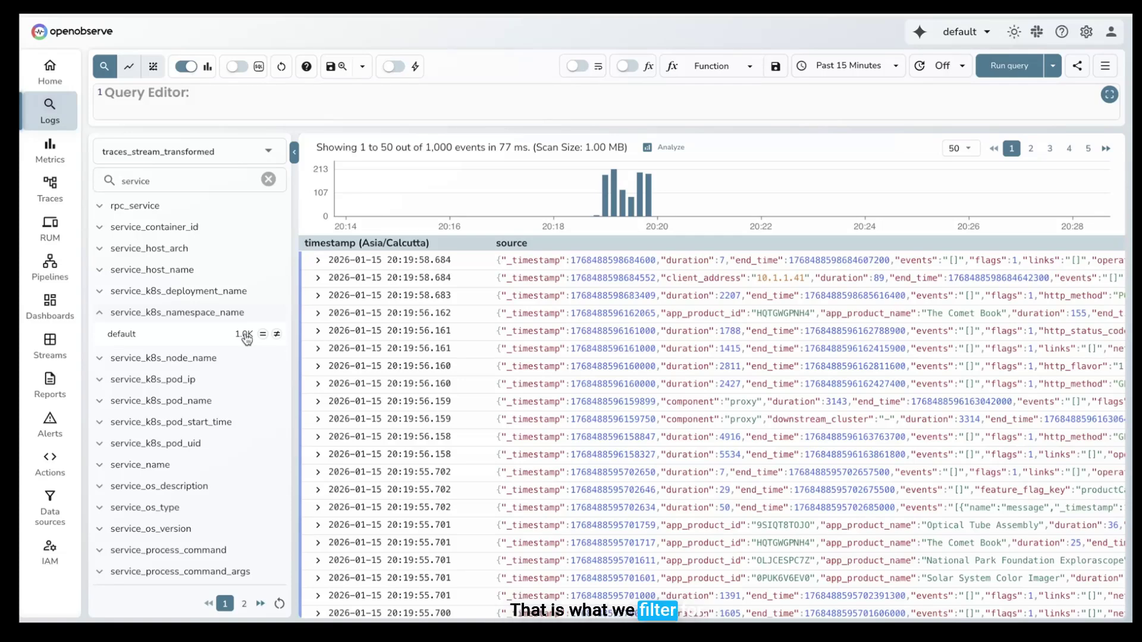
Step: Open scheduledpipepline_demo for editing and move its condition and destination nodes aside to make room for another branch
{"action": "left_click", "coordinate": [50, 269]}
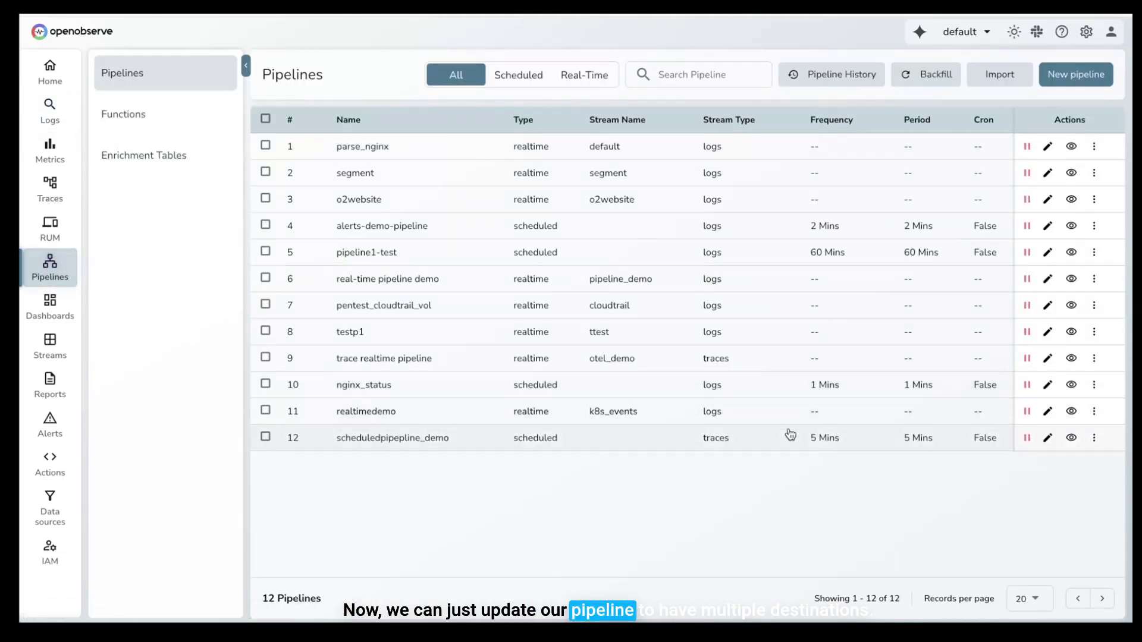
{"action": "left_click", "coordinate": [1047, 439]}
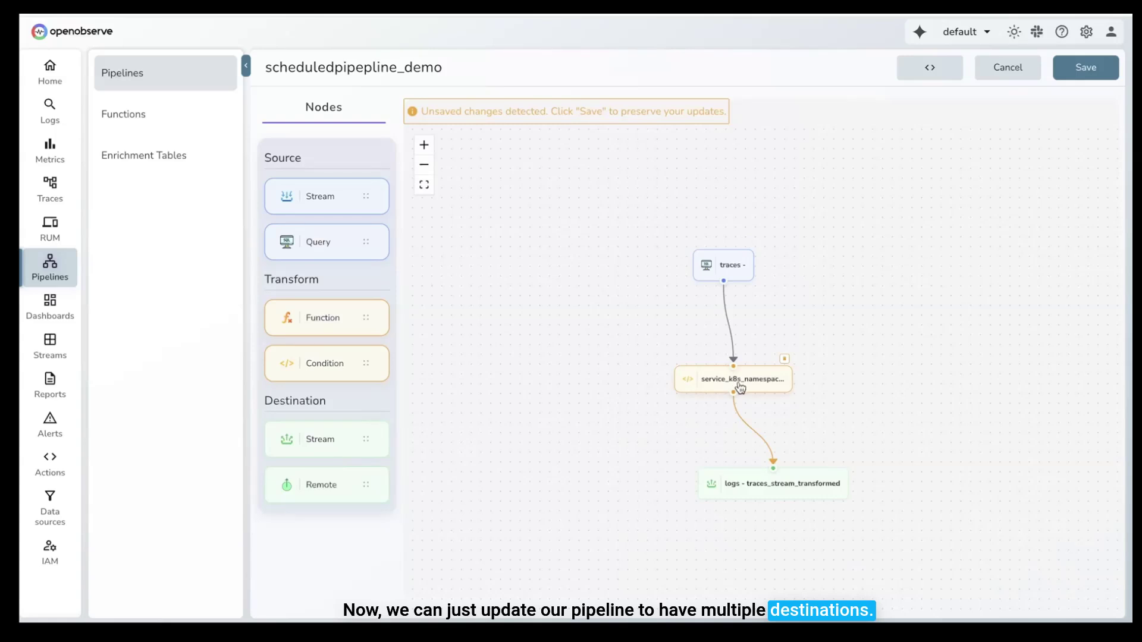
{"action": "left_click", "coordinate": [772, 459]}
{"action": "left_click_drag", "start_coordinate": [752, 375], "coordinate": [630, 366]}
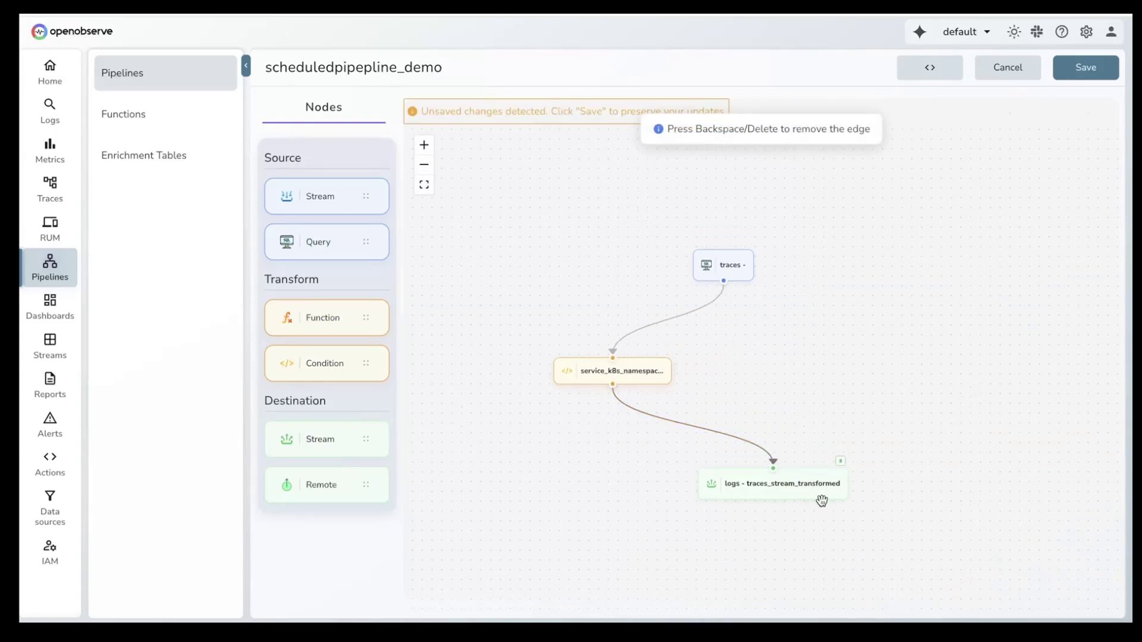
{"action": "left_click_drag", "start_coordinate": [808, 491], "coordinate": [574, 491]}
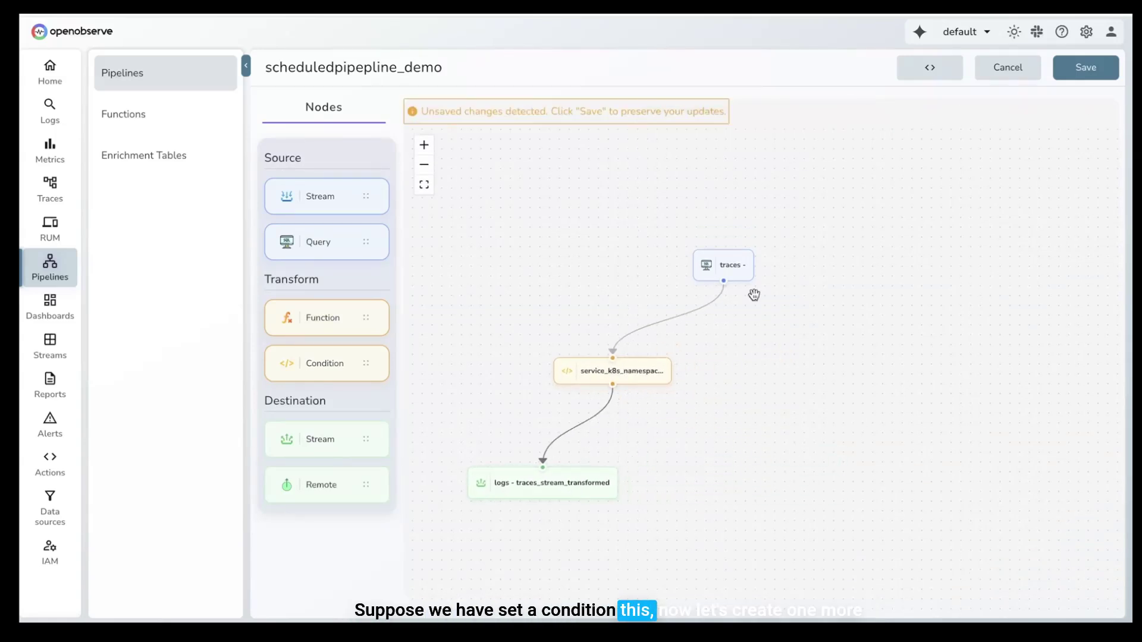
Step: Browse the fields of the otel_demo_test traces stream in the logs explorer and inspect the values of db_name
{"action": "left_click_drag", "start_coordinate": [317, 363], "coordinate": [453, 366]}
{"action": "left_click", "coordinate": [722, 126]}
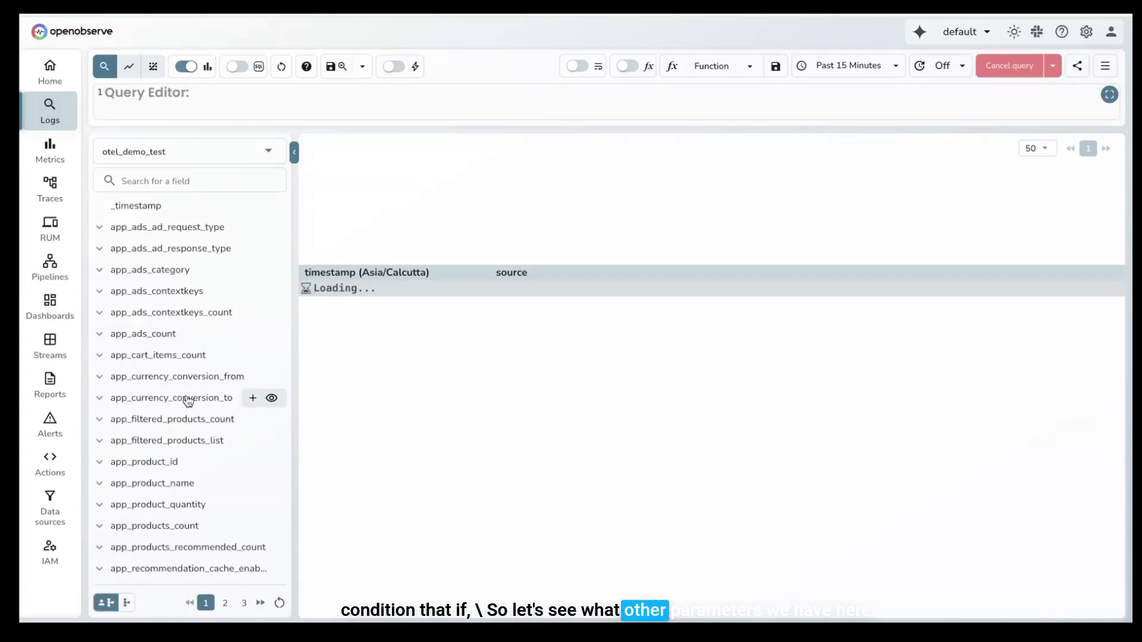
{"action": "scroll", "coordinate": [184, 400], "scroll_direction": "down", "scroll_amount": 5}
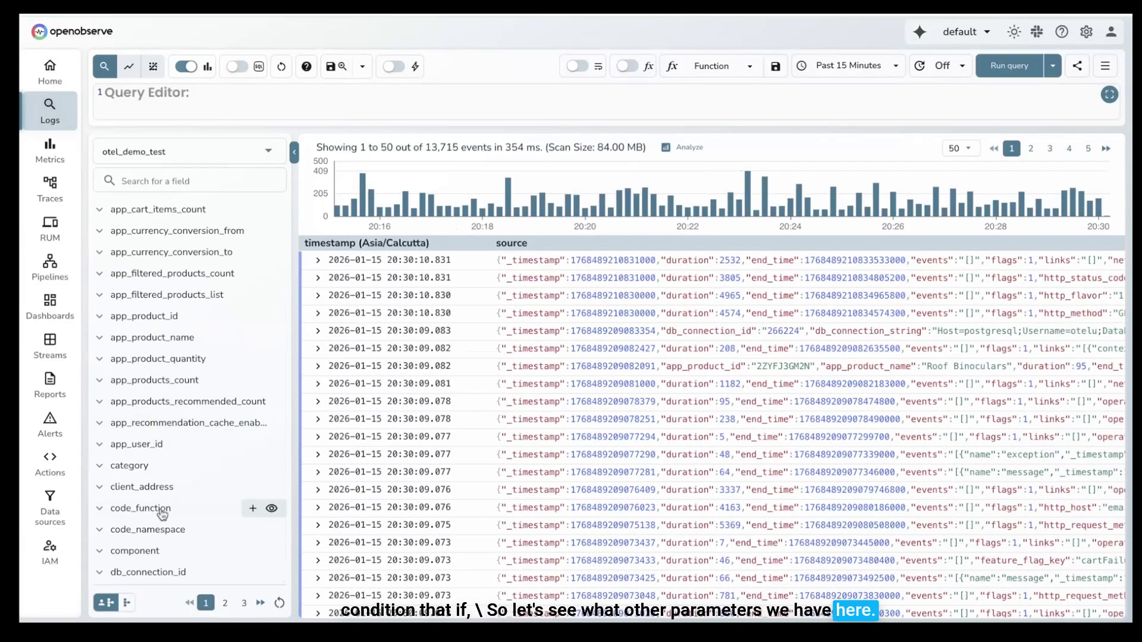
{"action": "left_click", "coordinate": [226, 604]}
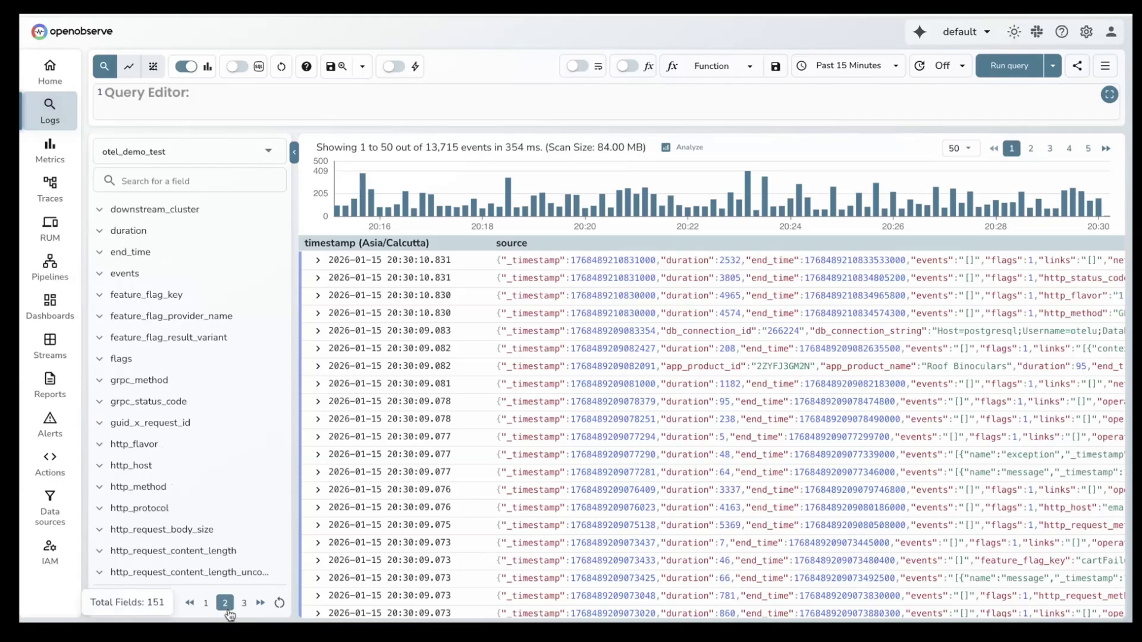
{"action": "scroll", "coordinate": [204, 357], "scroll_direction": "up", "scroll_amount": 3}
{"action": "left_click", "coordinate": [204, 228]}
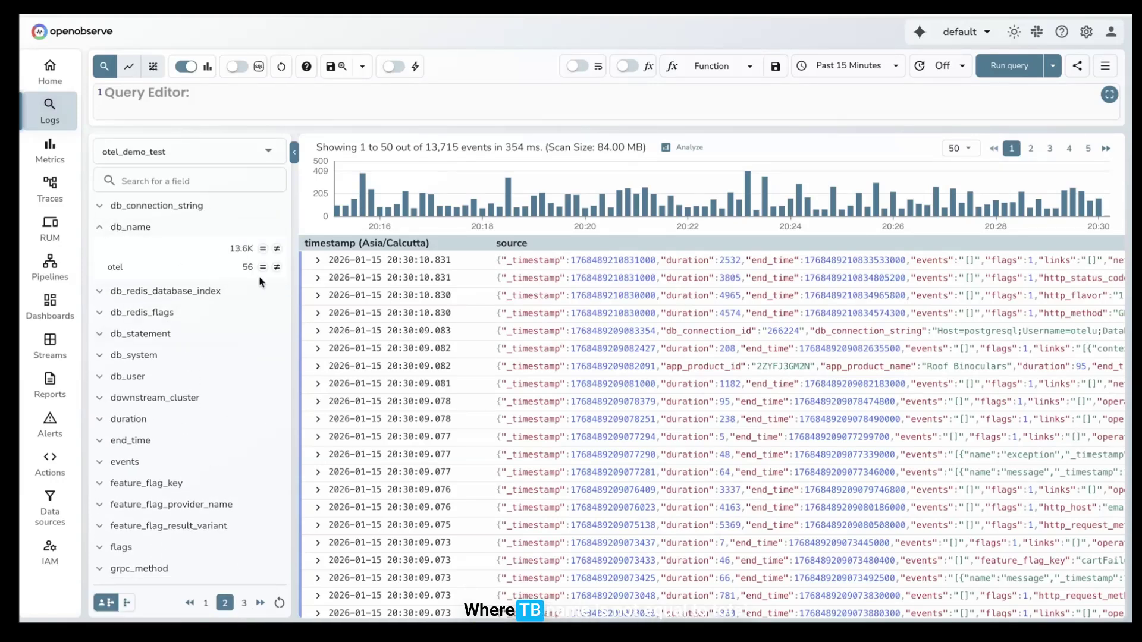
{"action": "left_click", "coordinate": [226, 227]}
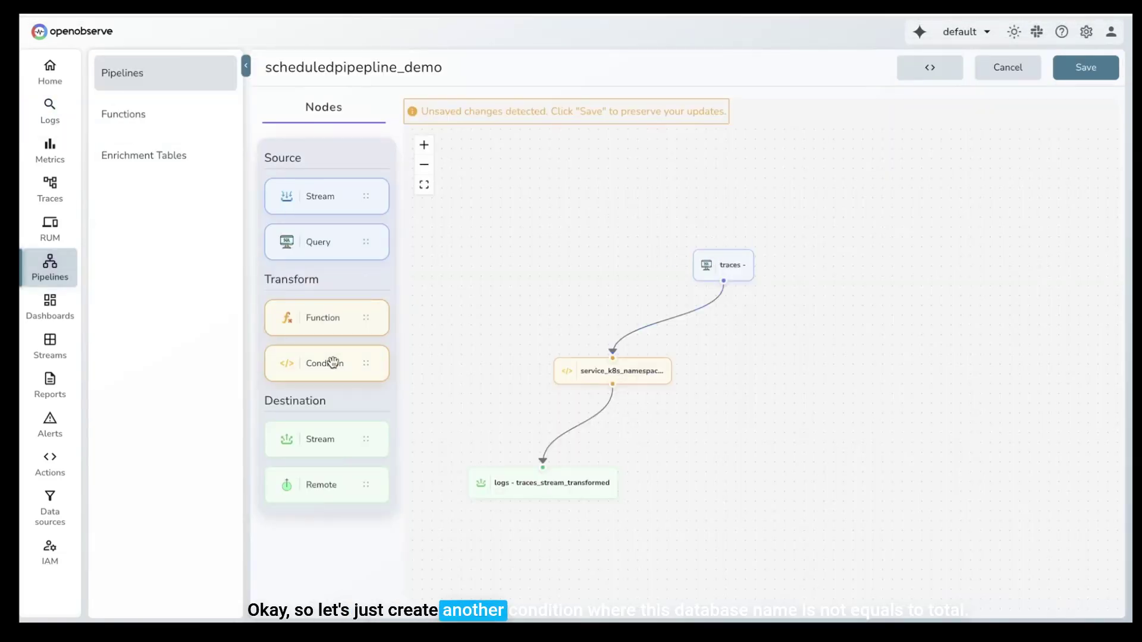
Step: Add a second condition node to the pipeline that keeps records where db_name != otel
{"action": "left_click_drag", "start_coordinate": [329, 362], "coordinate": [873, 309]}
{"action": "left_click", "coordinate": [773, 126]}
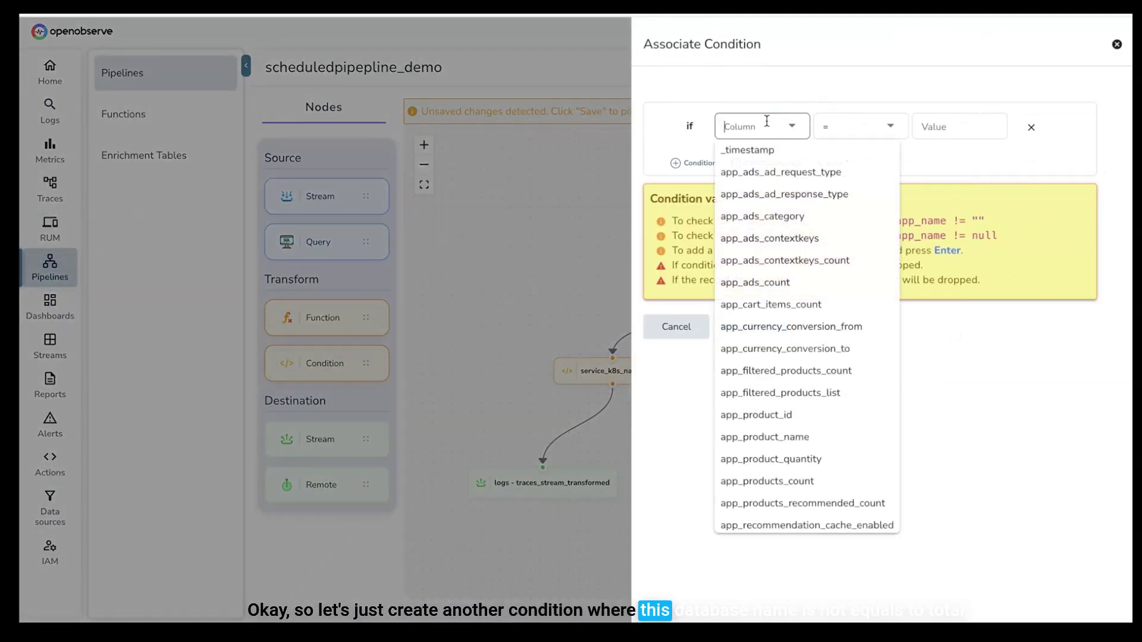
{"action": "type", "text": "db_name"}
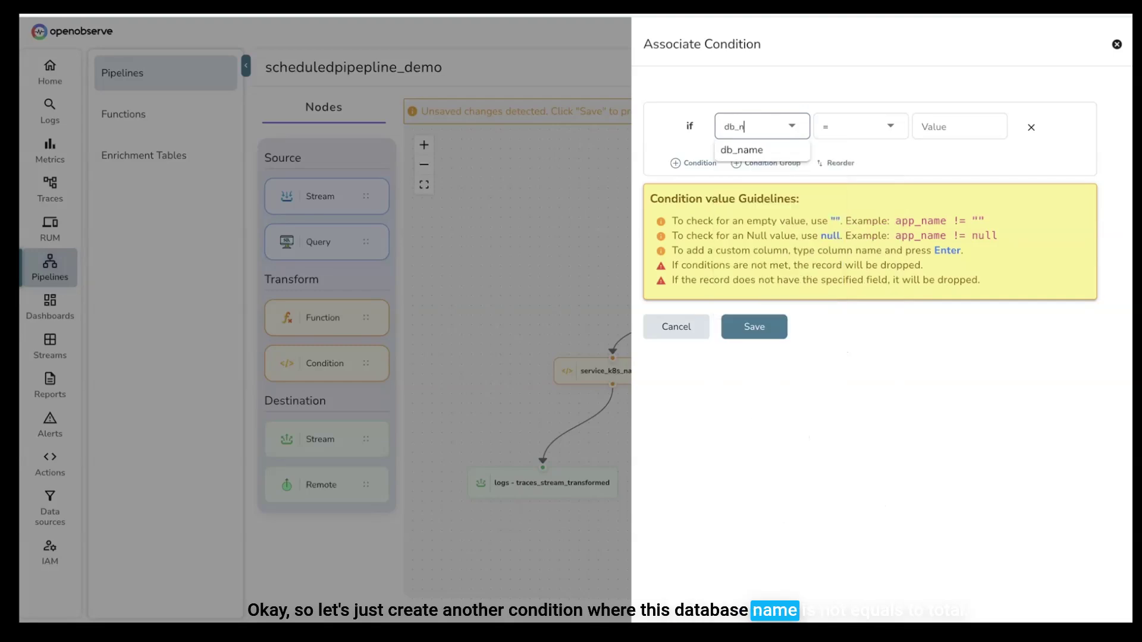
{"action": "key", "text": "Return"}
{"action": "left_click", "coordinate": [840, 152]}
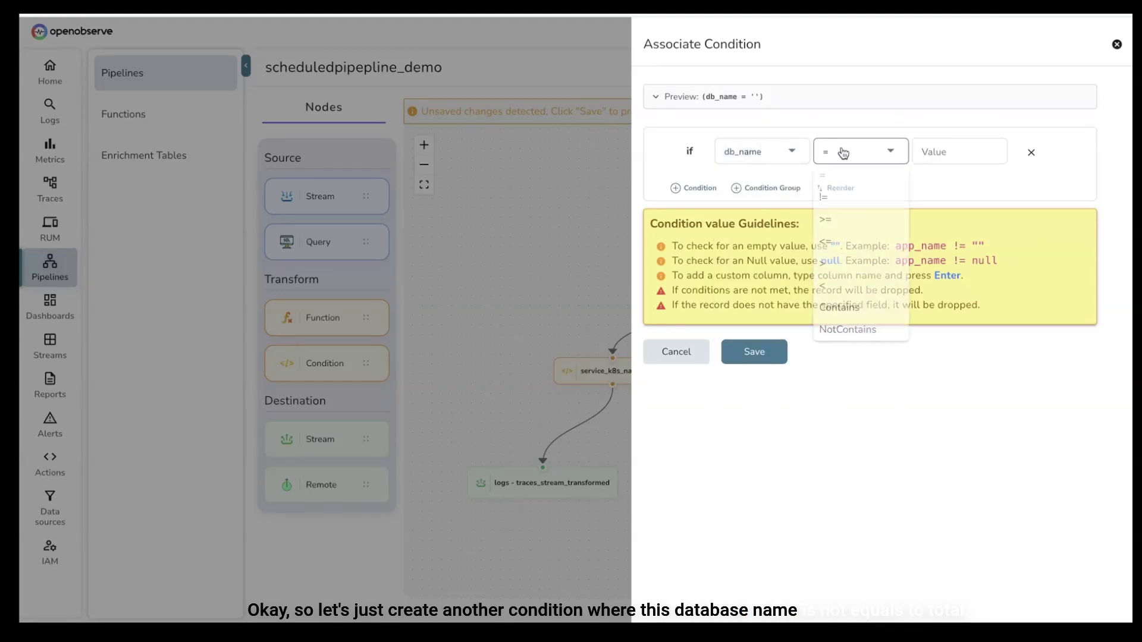
{"action": "left_click", "coordinate": [836, 196]}
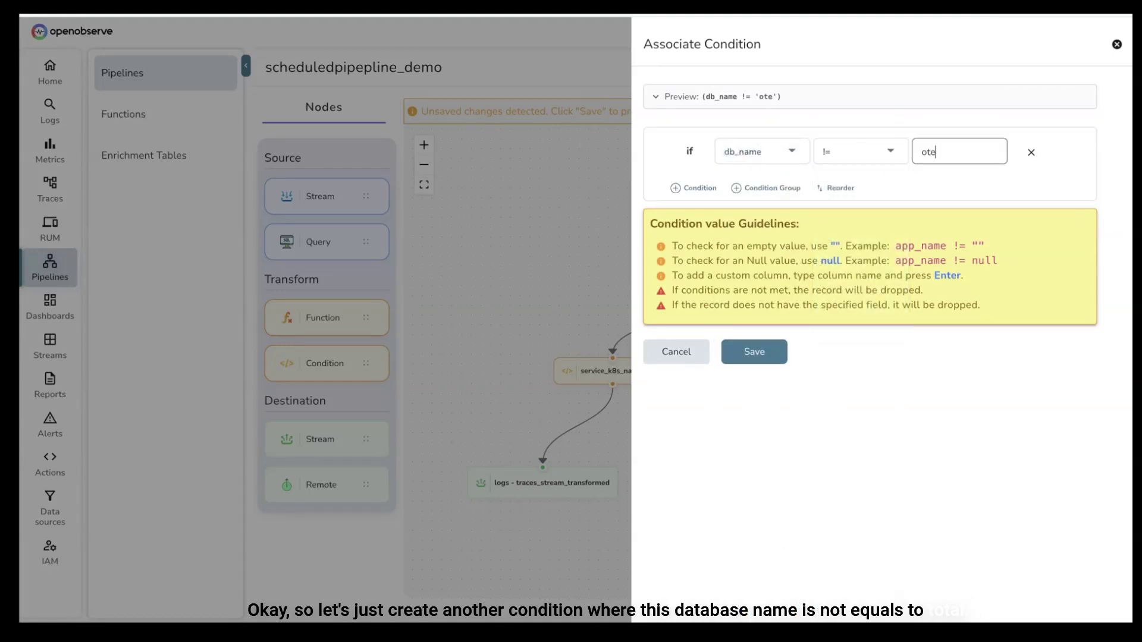
{"action": "left_click", "coordinate": [755, 352]}
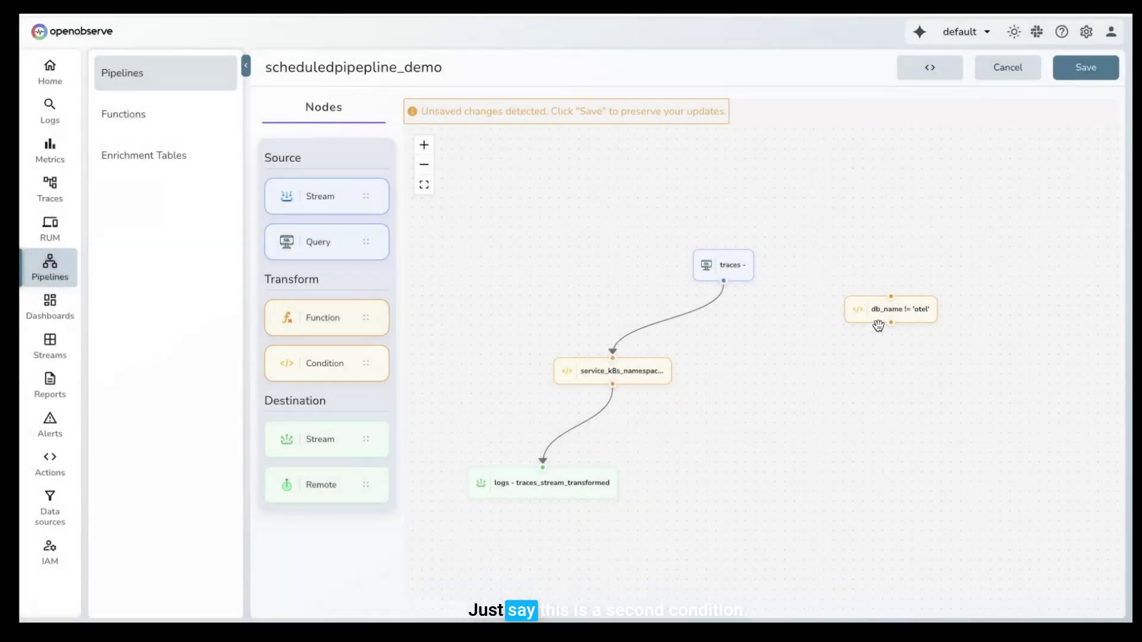
Step: Move the db_name condition below the traces query, connect the query to it, and try linking it to the traces_stream_transformed destination
{"action": "left_click_drag", "start_coordinate": [848, 344], "coordinate": [782, 396]}
{"action": "left_click_drag", "start_coordinate": [724, 282], "coordinate": [810, 362]}
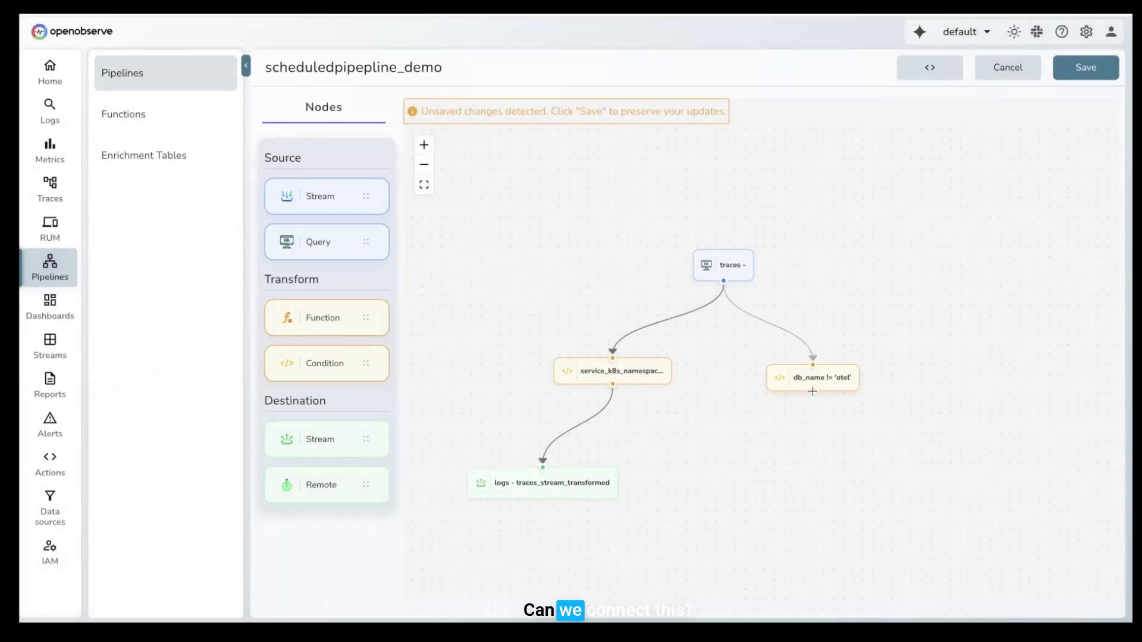
{"action": "left_click_drag", "start_coordinate": [812, 391], "coordinate": [543, 466]}
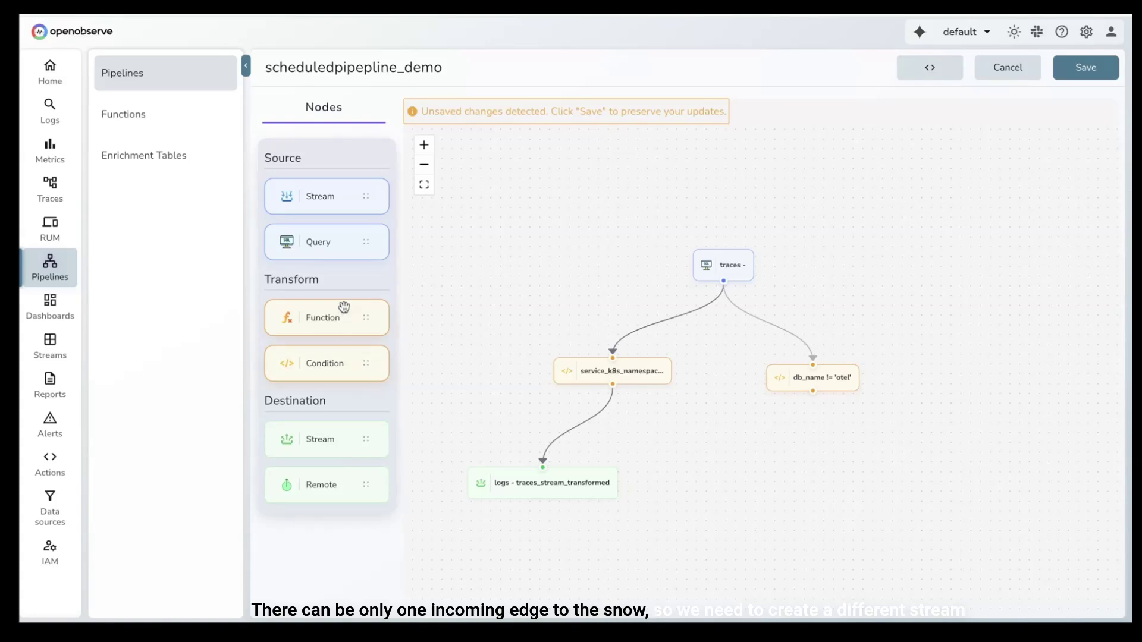
Step: Add a logs destination stream named non-otel-traces fed by the db_name condition and save the pipeline
{"action": "left_click_drag", "start_coordinate": [308, 443], "coordinate": [844, 437]}
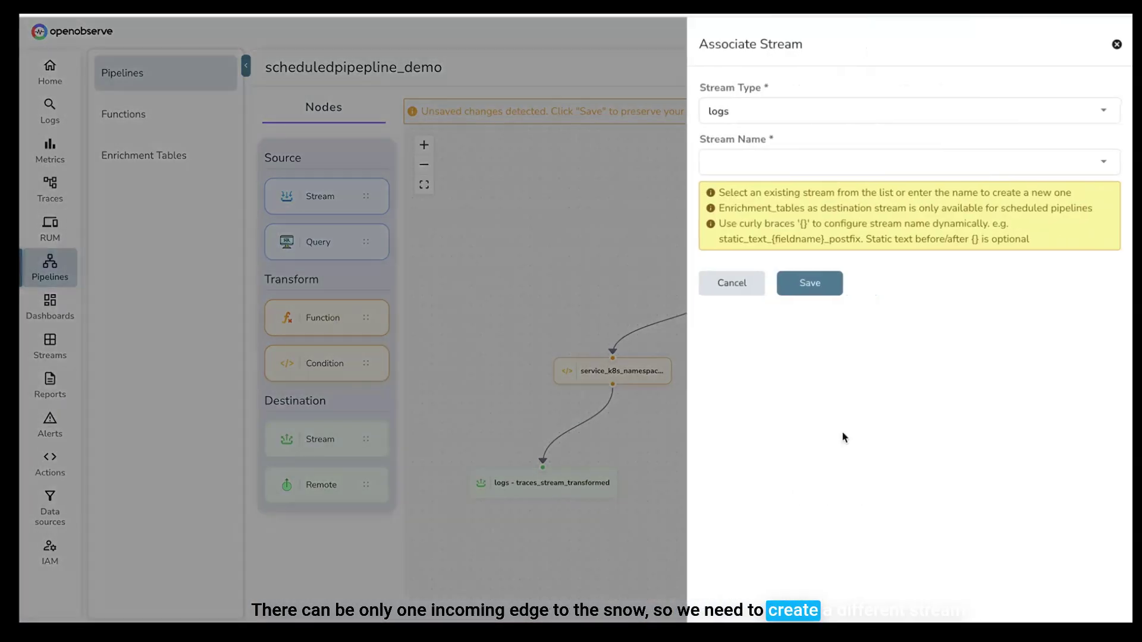
{"action": "left_click", "coordinate": [763, 154]}
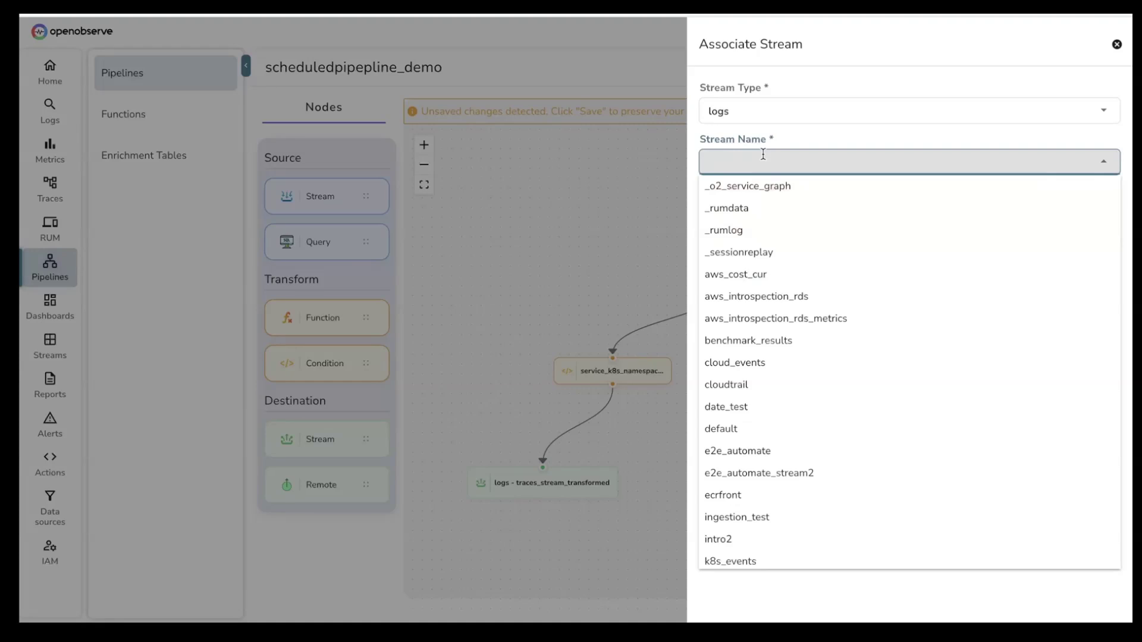
{"action": "type", "text": "non-otel-t"}
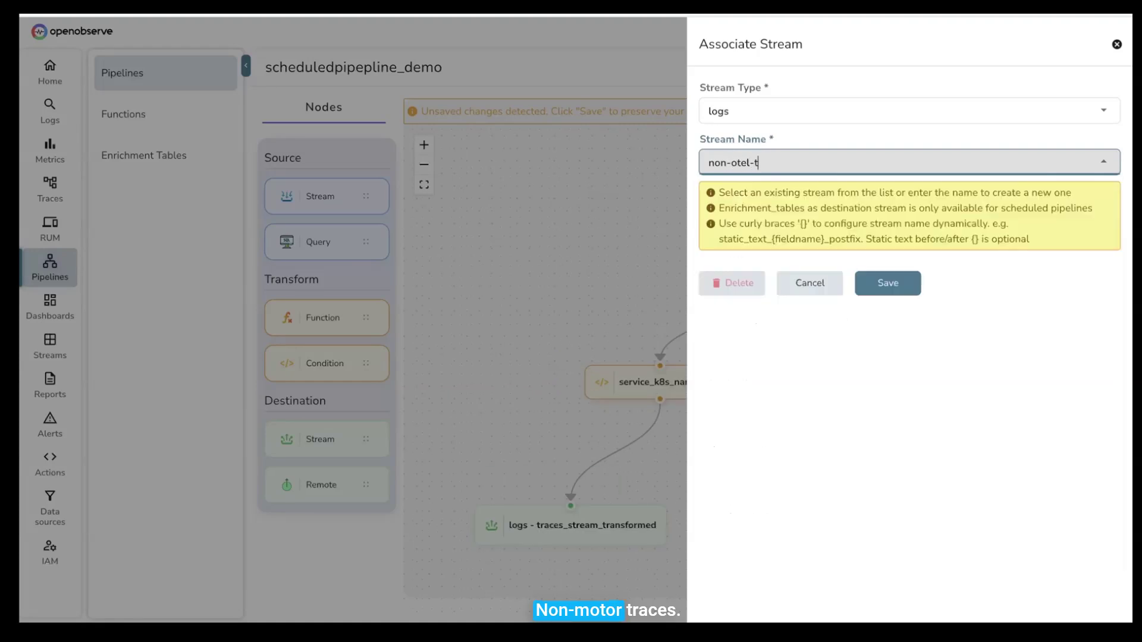
{"action": "type", "text": "races"}
{"action": "left_click", "coordinate": [902, 291]}
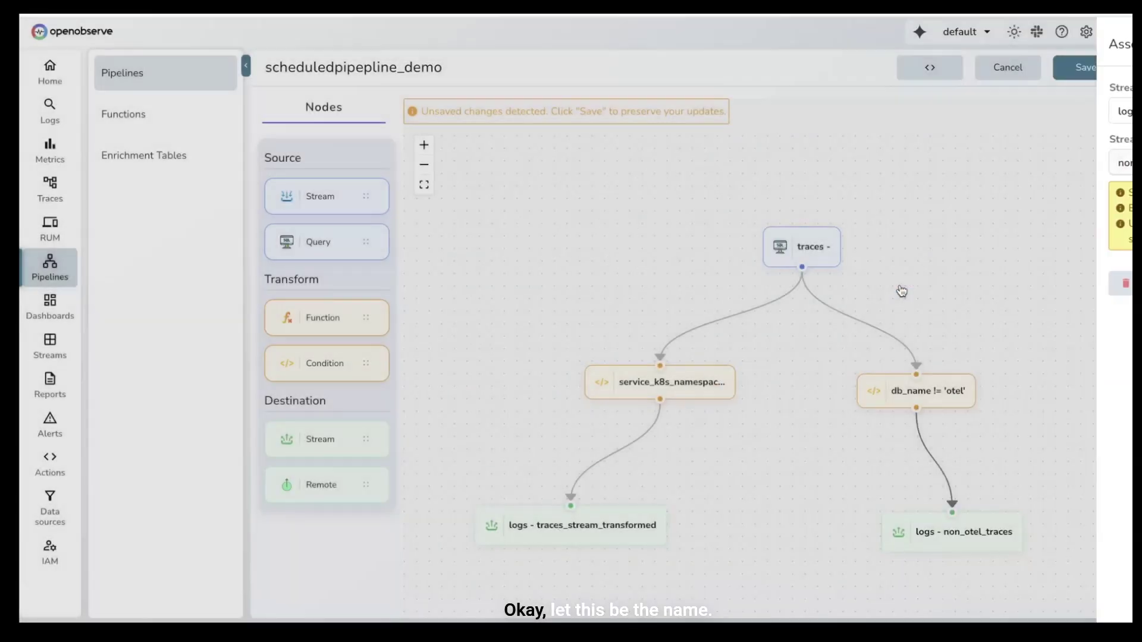
{"action": "left_click", "coordinate": [1086, 68]}
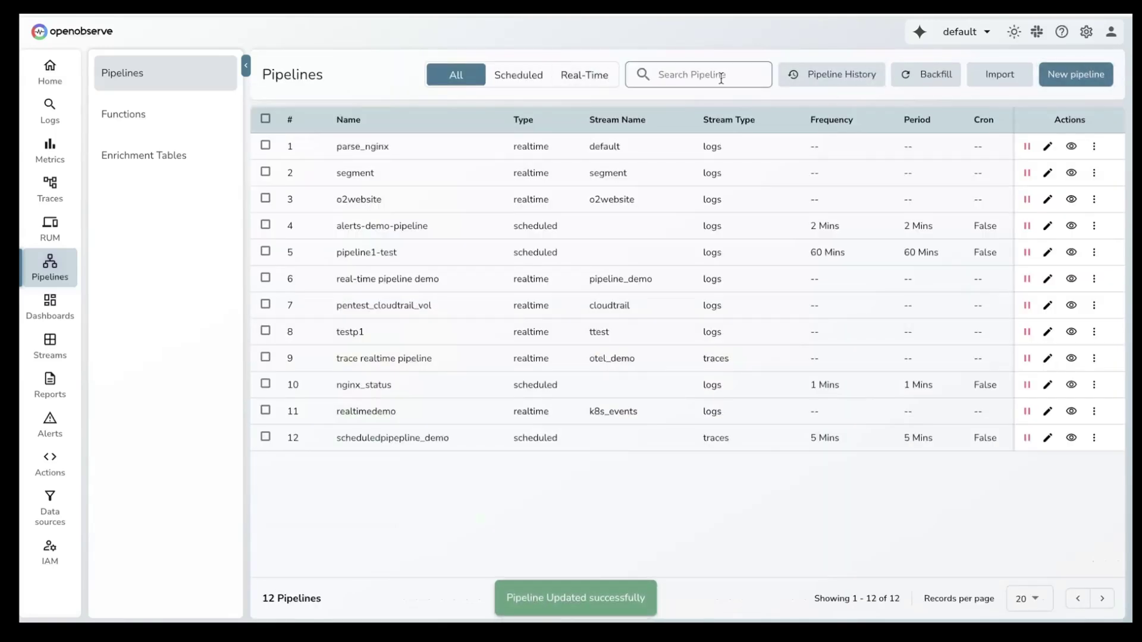
Step: Open the pipeline history and filter it to the runs of scheduledpipepline_demo
{"action": "left_click", "coordinate": [832, 84]}
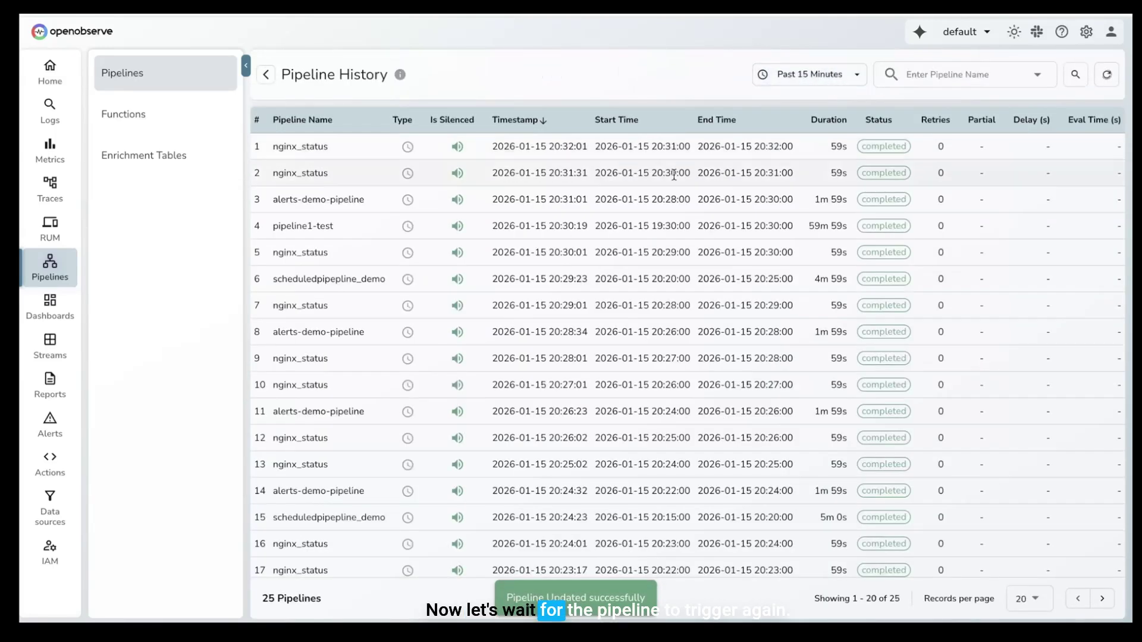
{"action": "left_click", "coordinate": [934, 76]}
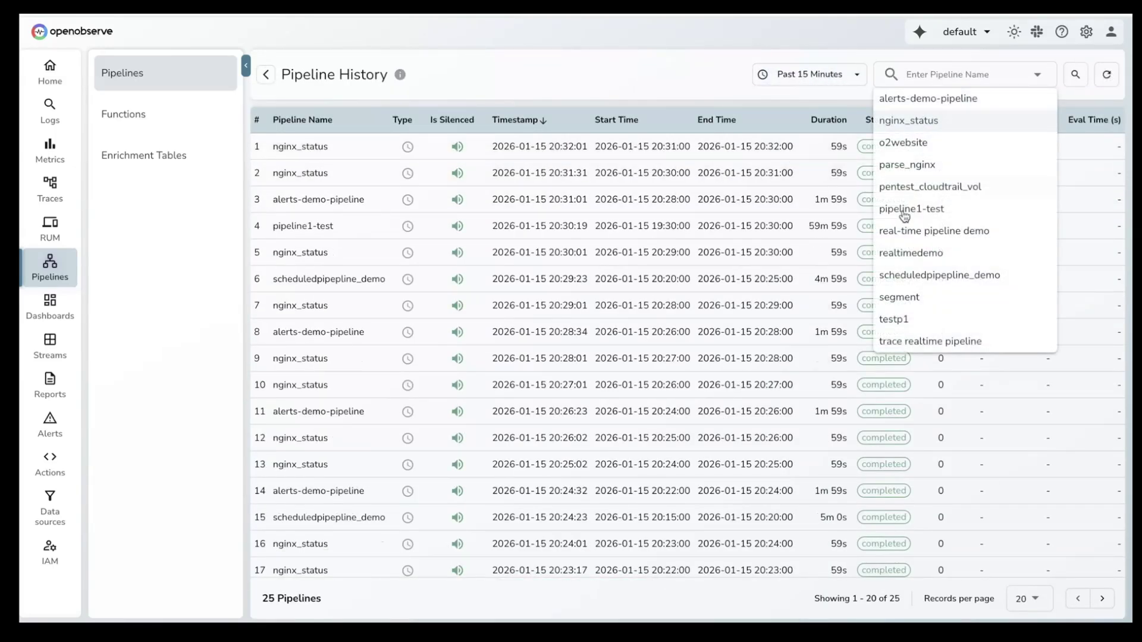
{"action": "left_click", "coordinate": [899, 277]}
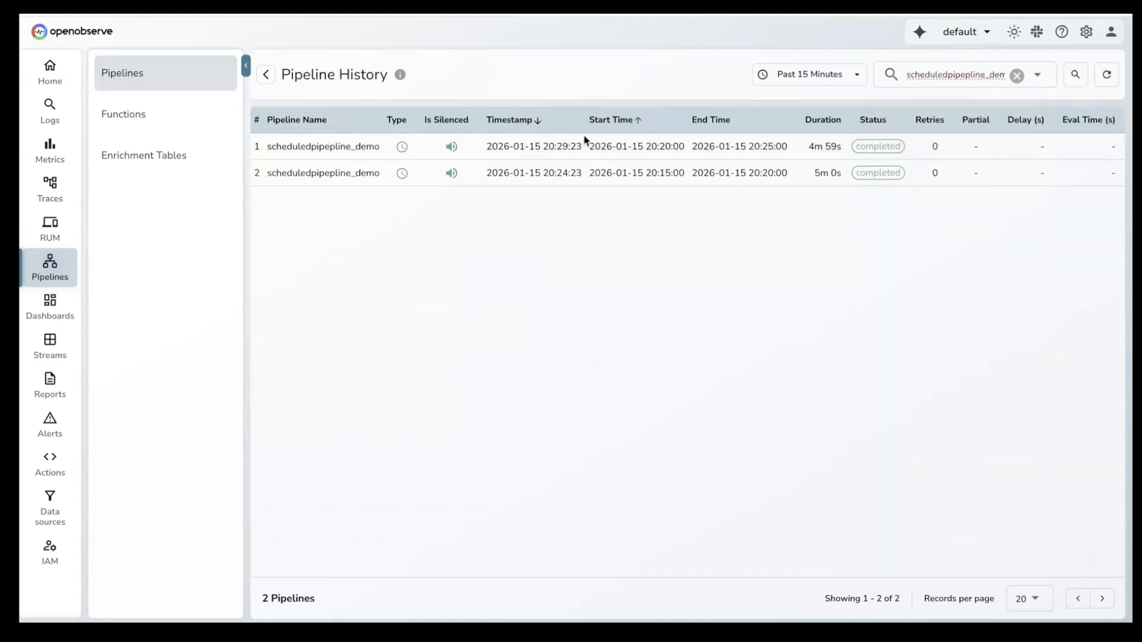